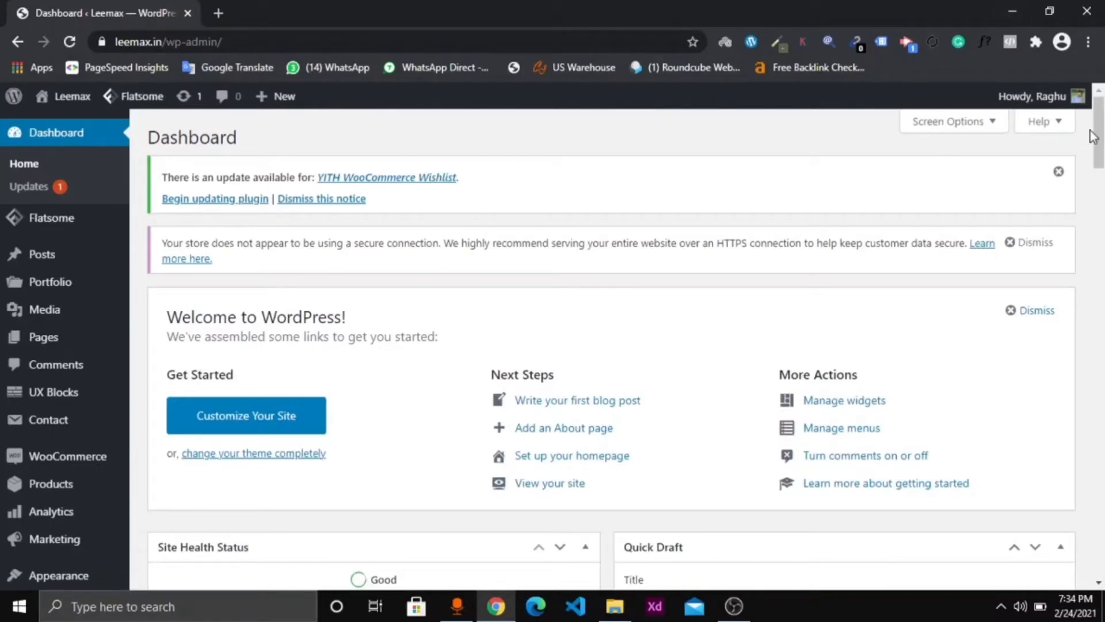
Open cjdropshipping.com in a new browser tab.
click(218, 12)
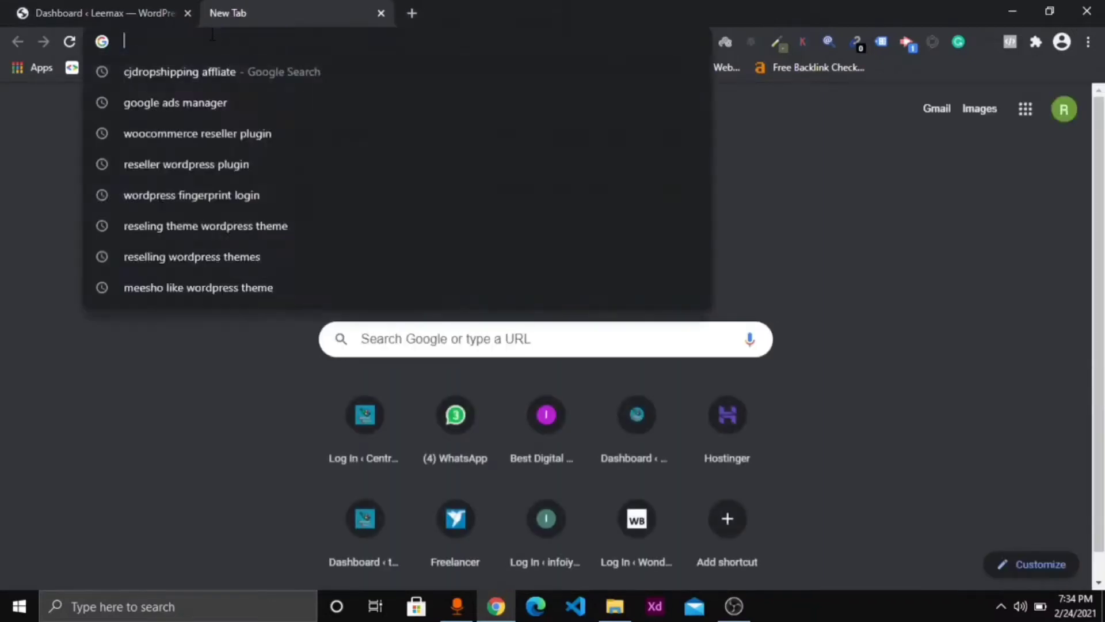
text(cj)
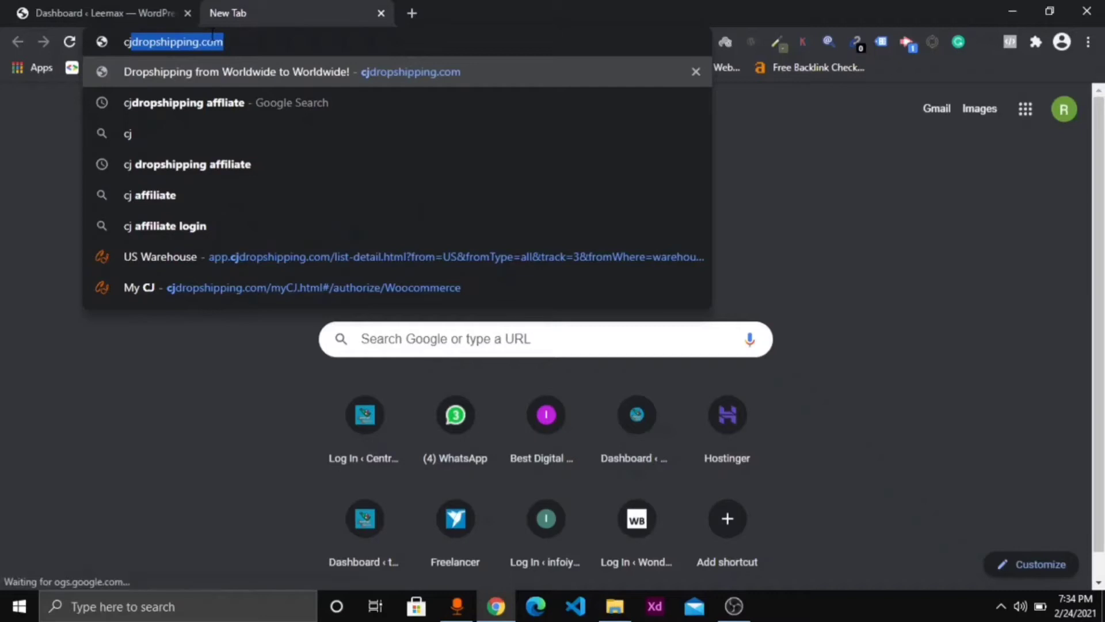
key(Return)
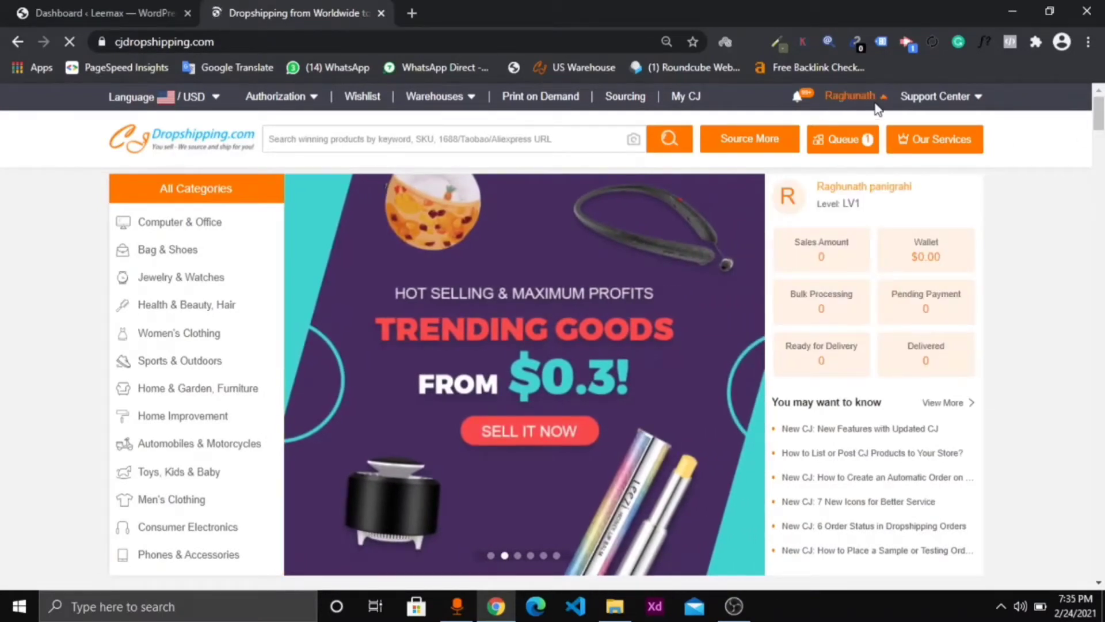
Browse the homepage's product sections, open the Camping BBQ Kitchen Lighter from Super Deals, and return to the homepage.
mouse_move(877, 103)
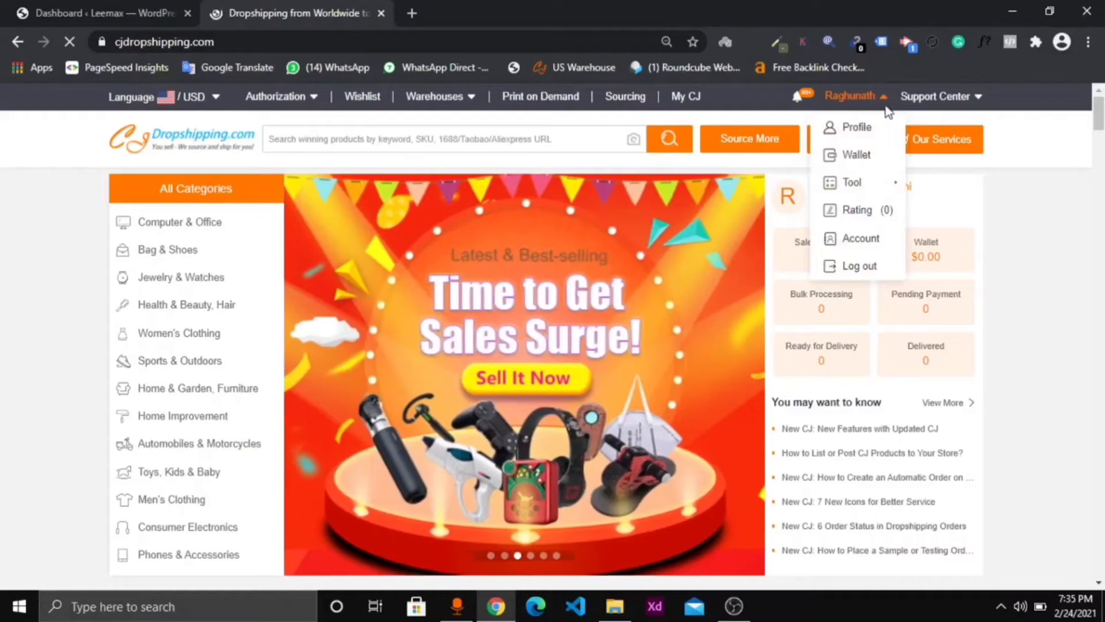
scroll(546, 368, down, 15)
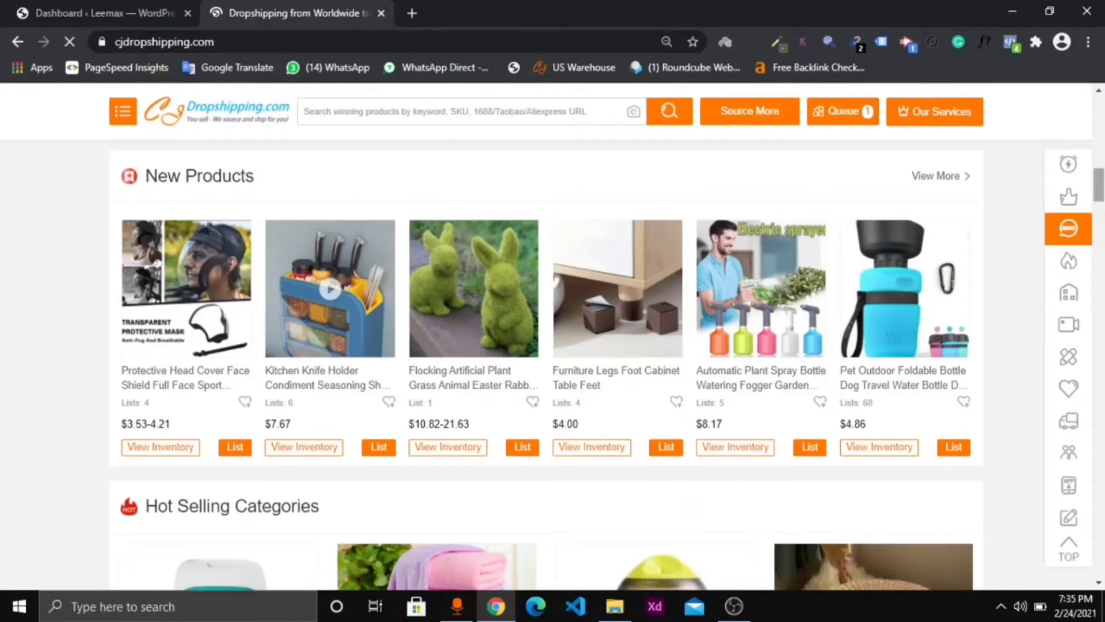
scroll(546, 368, up, 10)
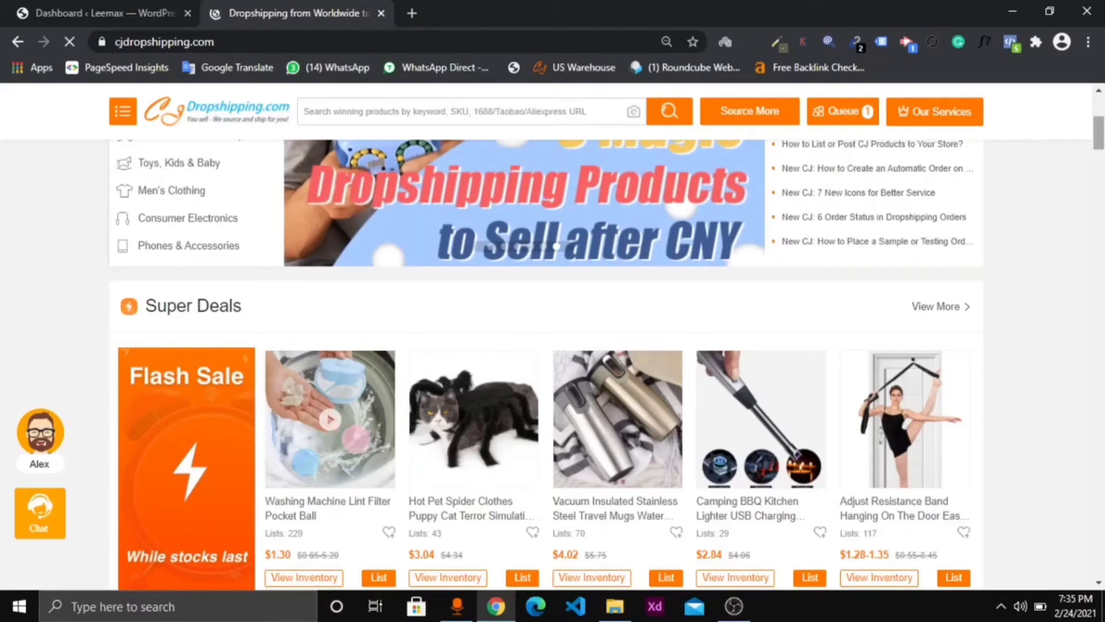
scroll(545, 363, down, 2)
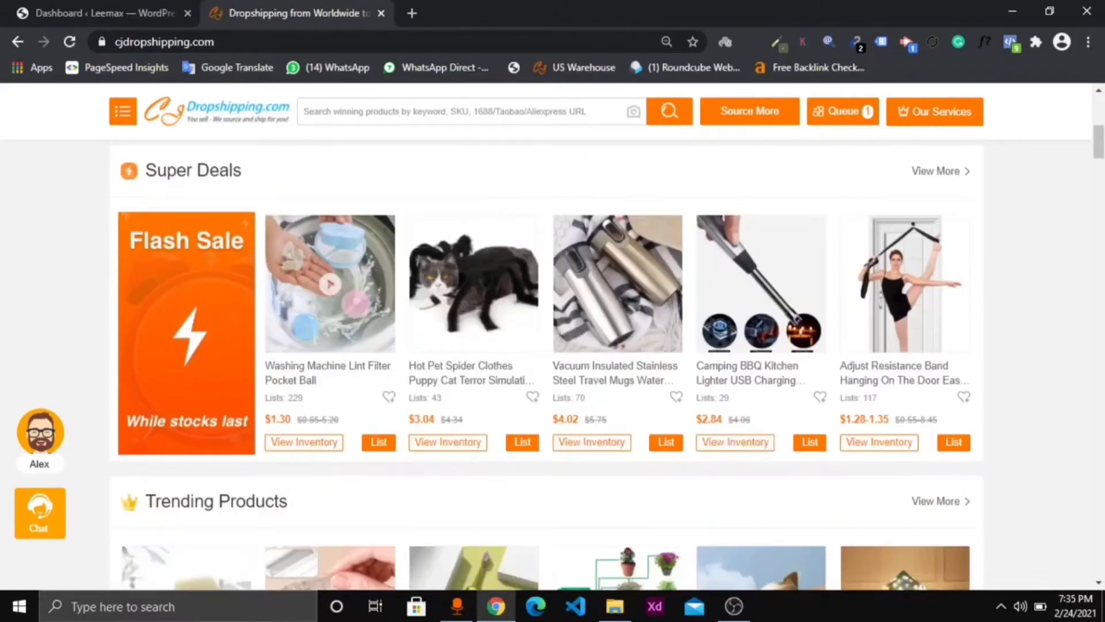
click(742, 282)
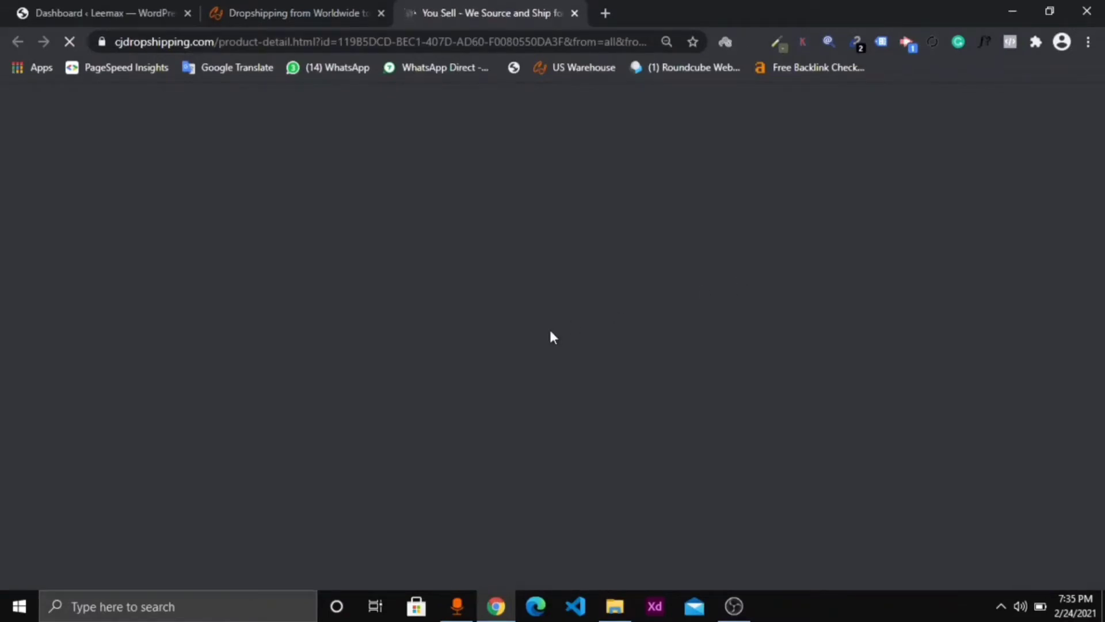
click(300, 20)
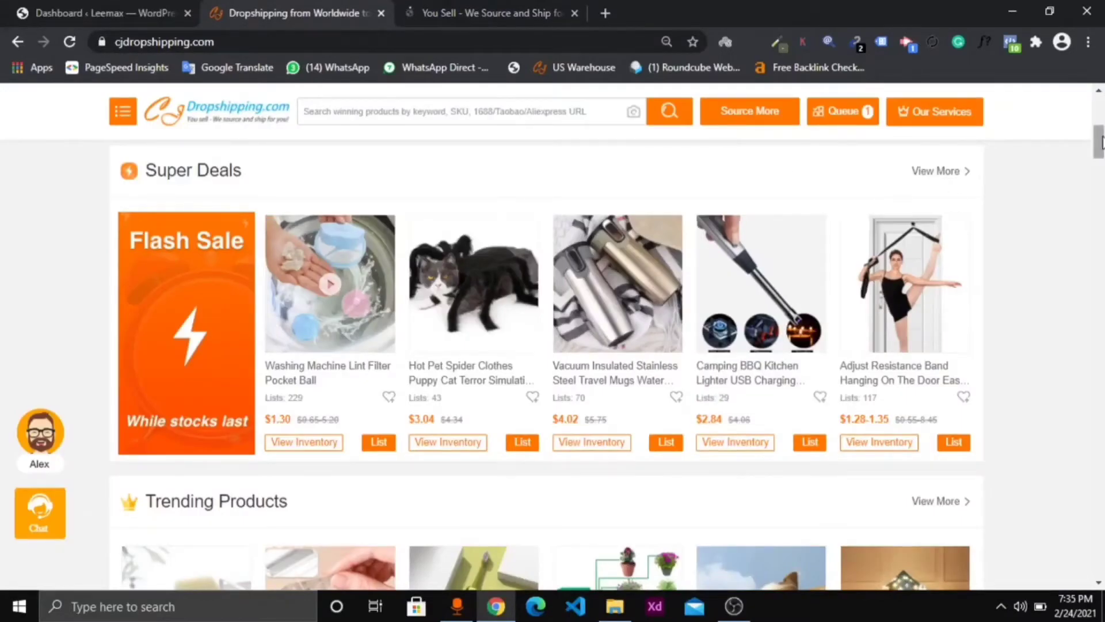
Open the account's Profile page and close the leftover product page.
drag(1101, 141, 1101, 110)
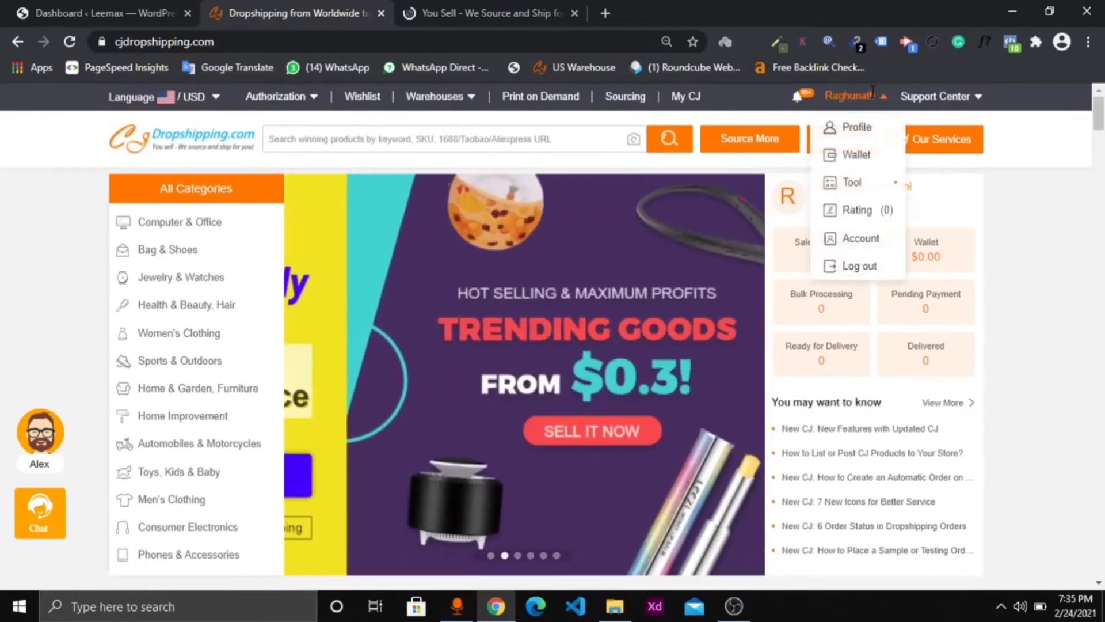
click(848, 136)
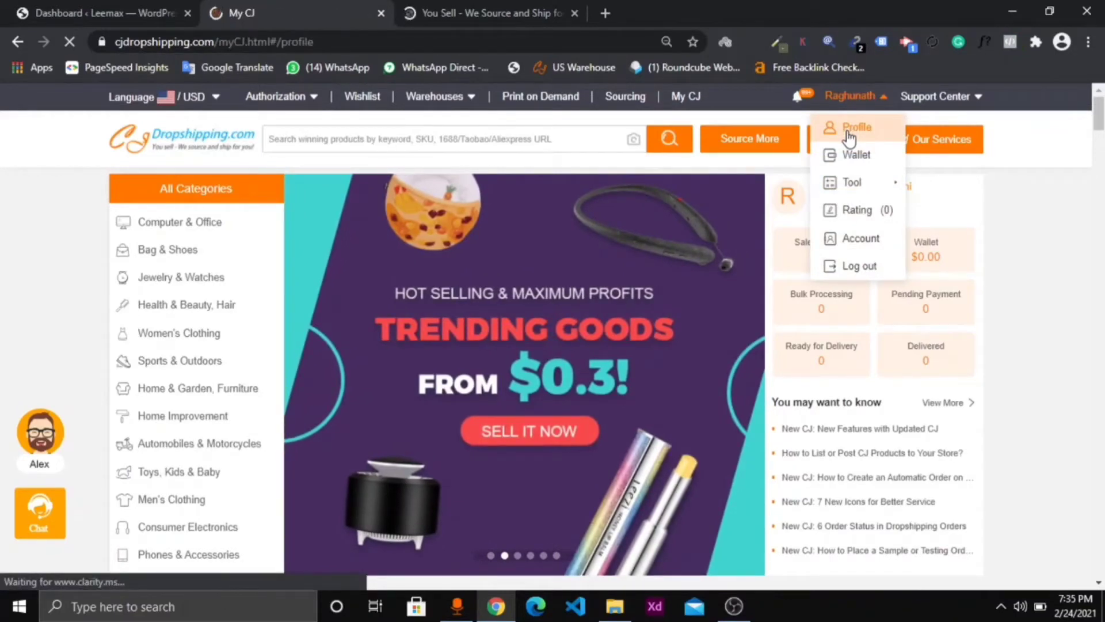
click(575, 12)
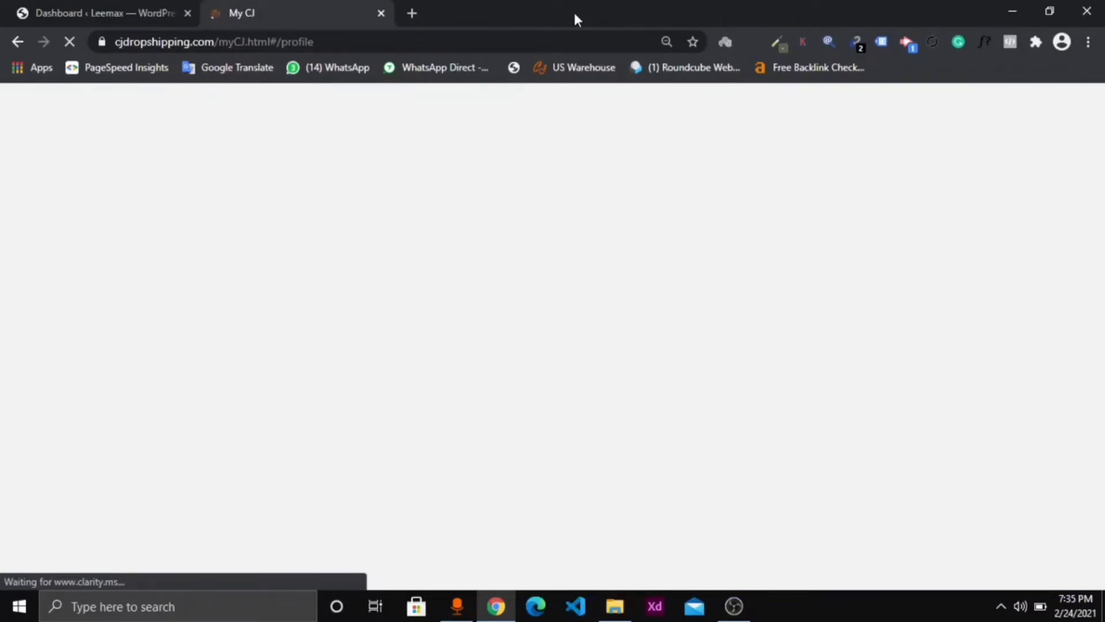
click(105, 9)
click(248, 15)
click(122, 8)
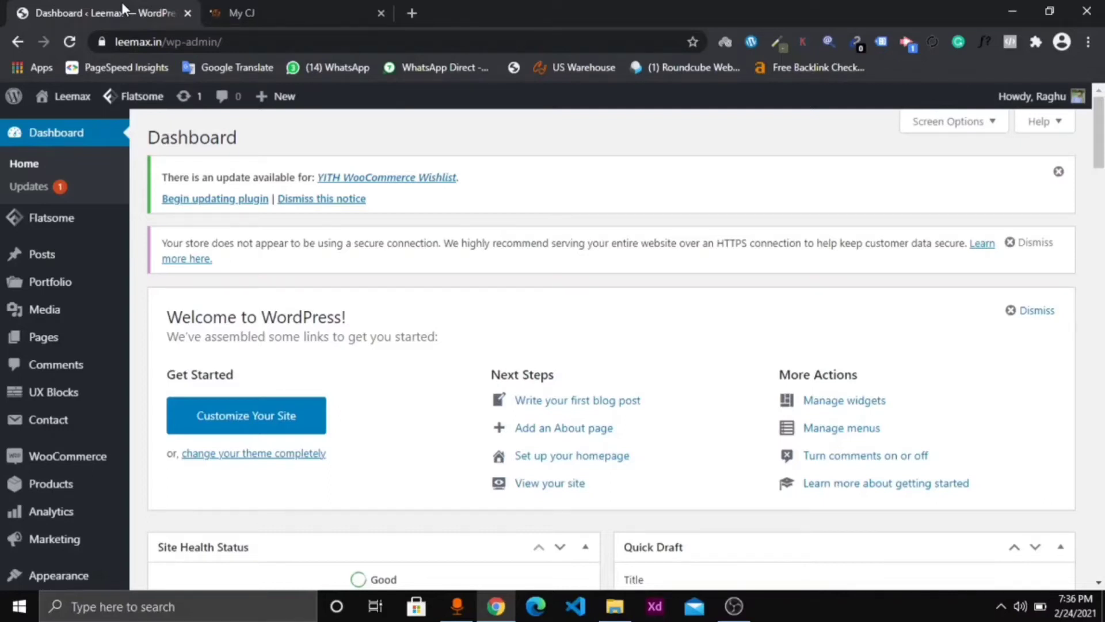
click(257, 11)
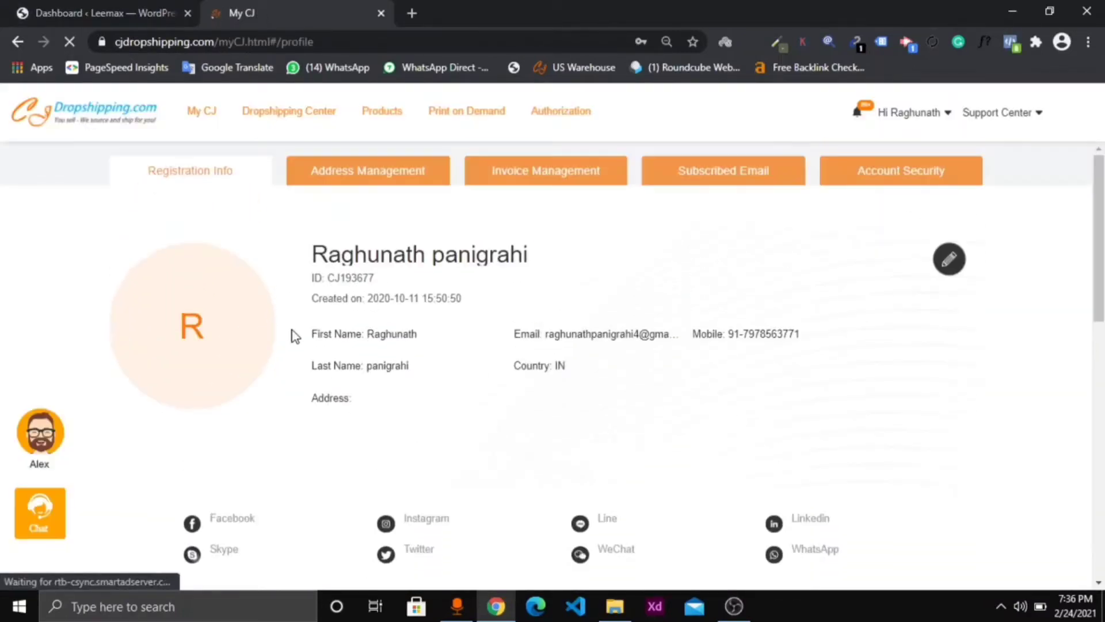
Open the store Authorization section from the profile page and reload it.
click(546, 119)
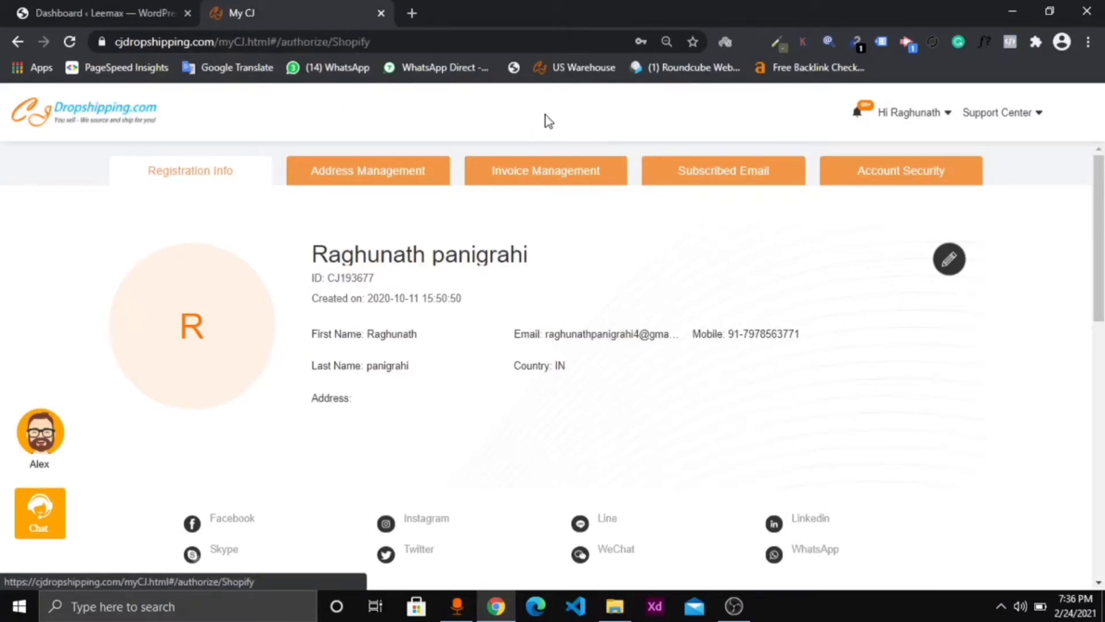
mouse_move(219, 389)
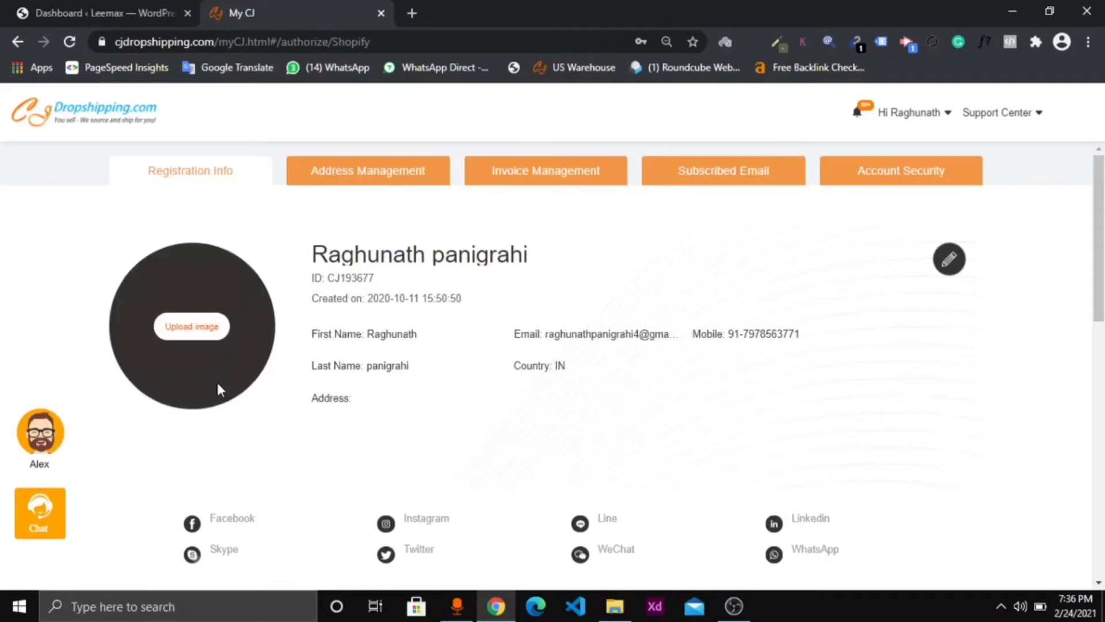
scroll(510, 384, down, 10)
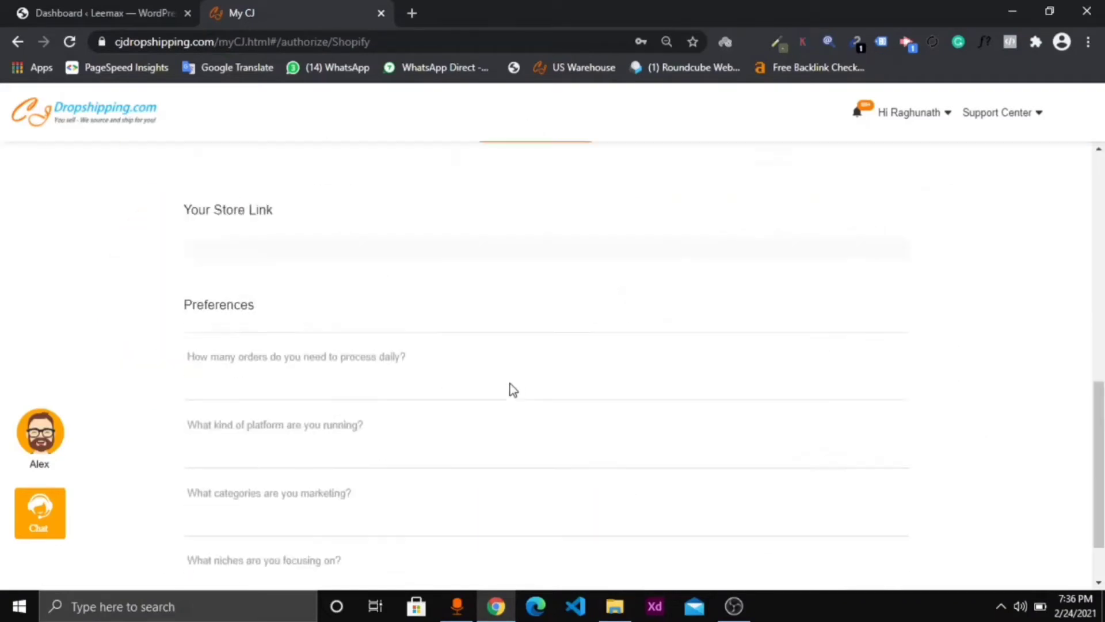
scroll(510, 383, up, 10)
scroll(510, 383, down, 10)
scroll(510, 384, up, 10)
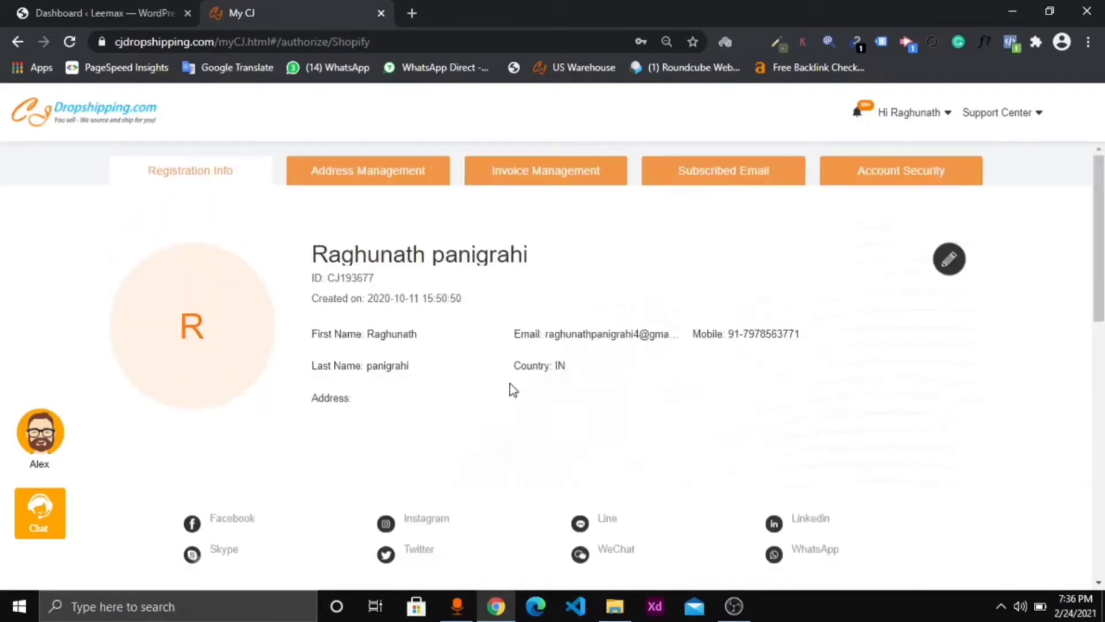
click(69, 42)
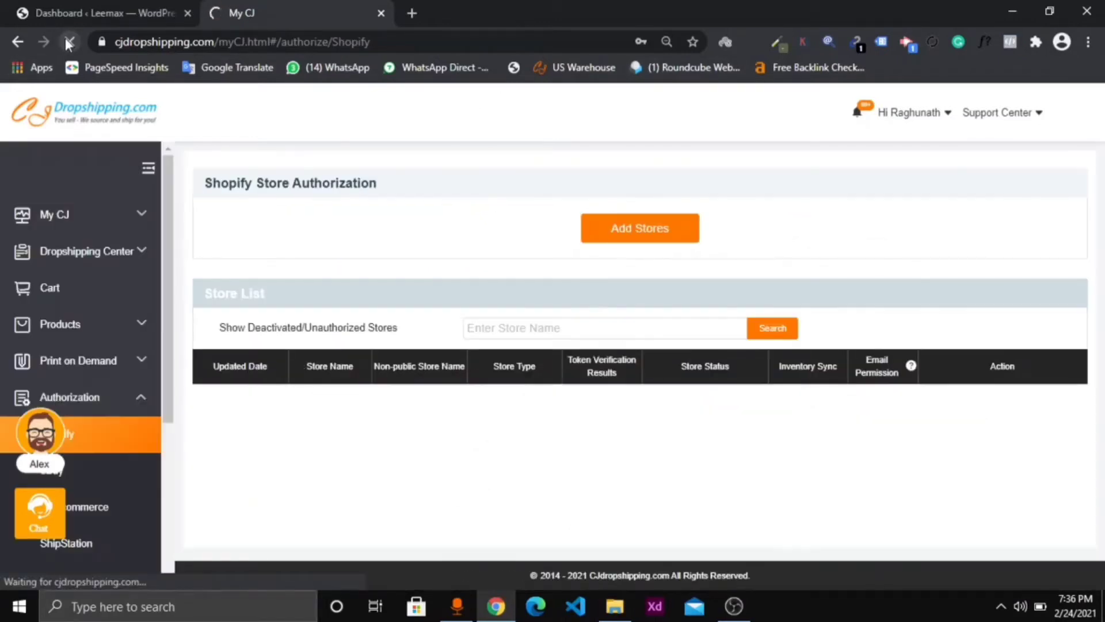
scroll(164, 368, down, 4)
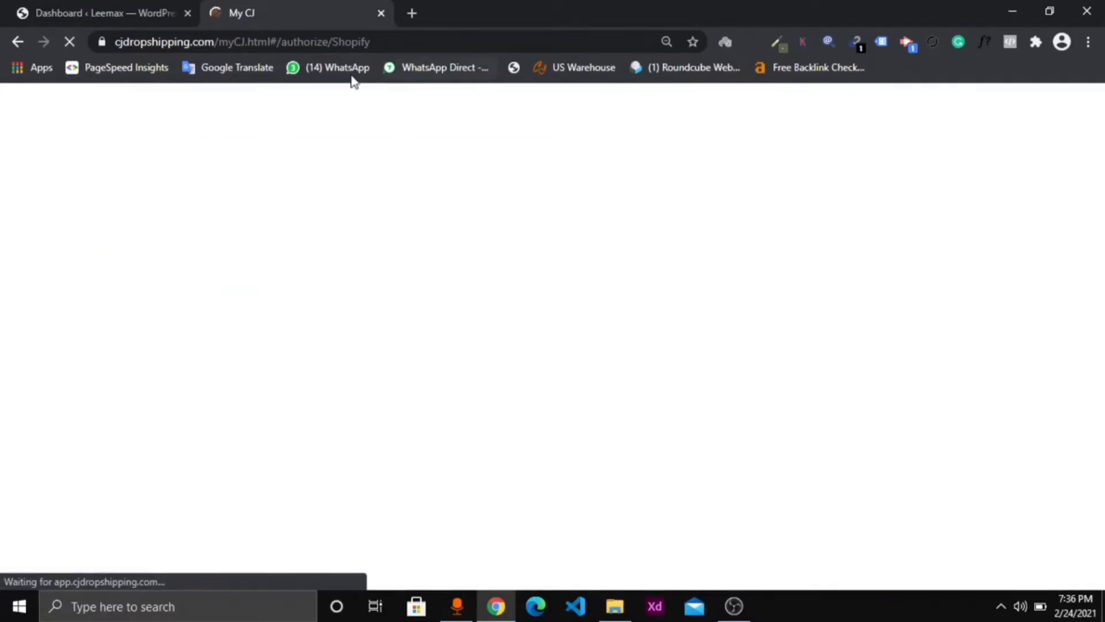
Remove Shopify from the end of the page address and load the general authorize page.
double_click(345, 42)
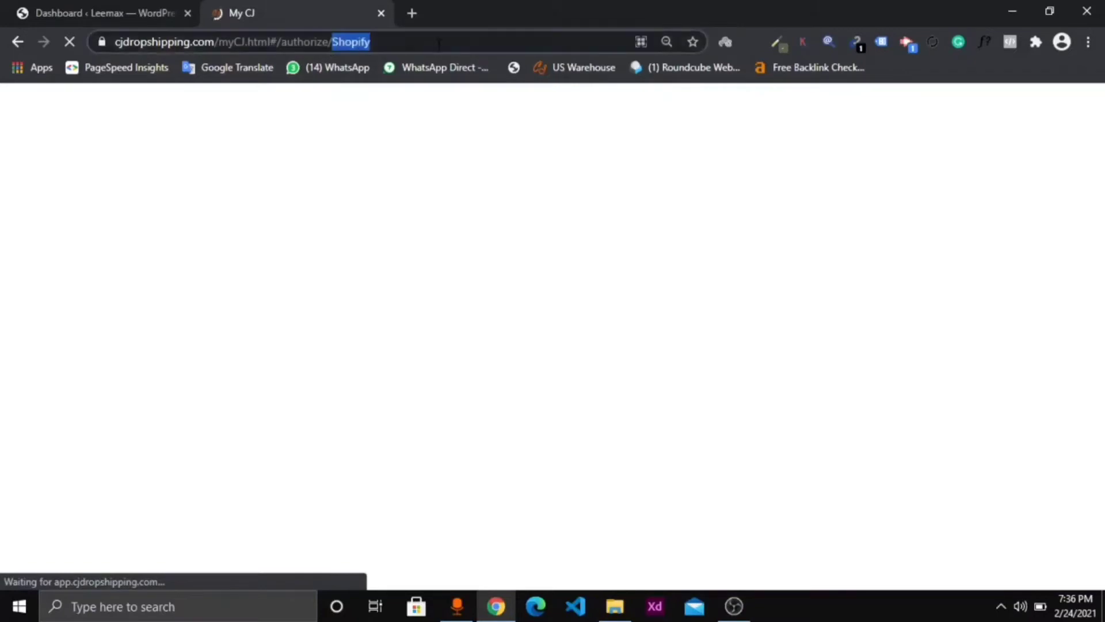
key(BackSpace)
key(Return)
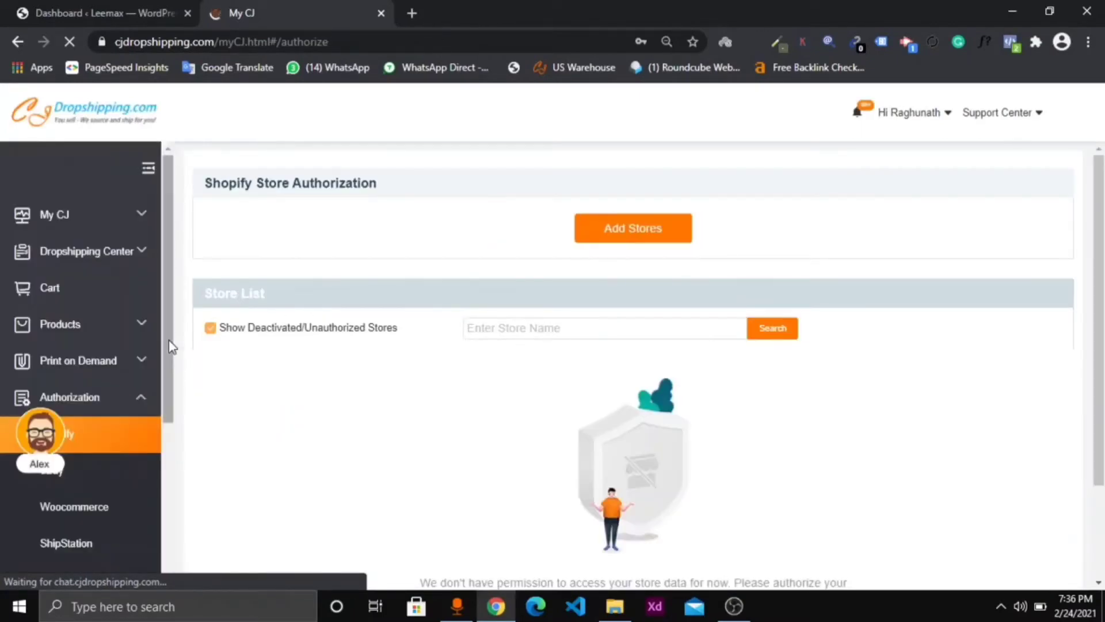
Open the Woocommerce store authorization page, view its Add Store form, and close the form.
drag(172, 348, 175, 464)
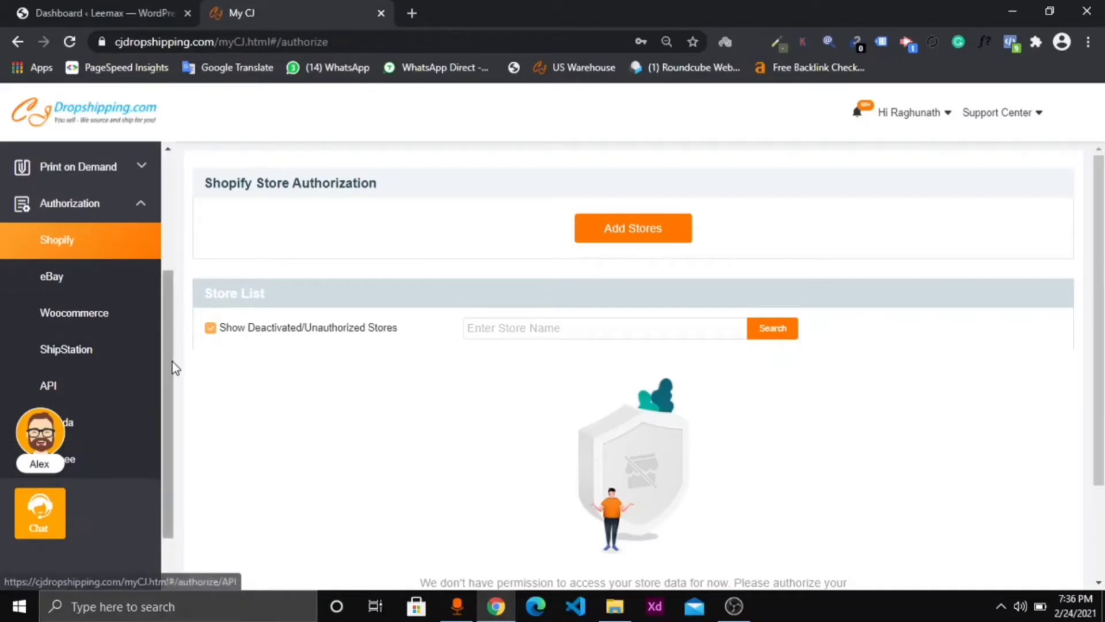
drag(168, 373, 171, 462)
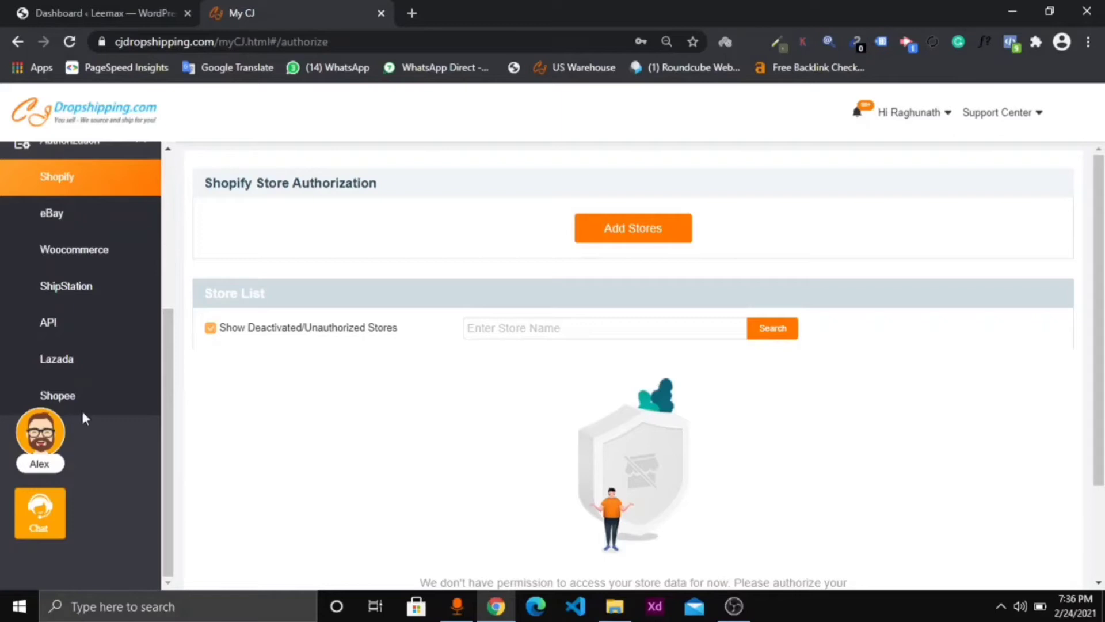
click(117, 253)
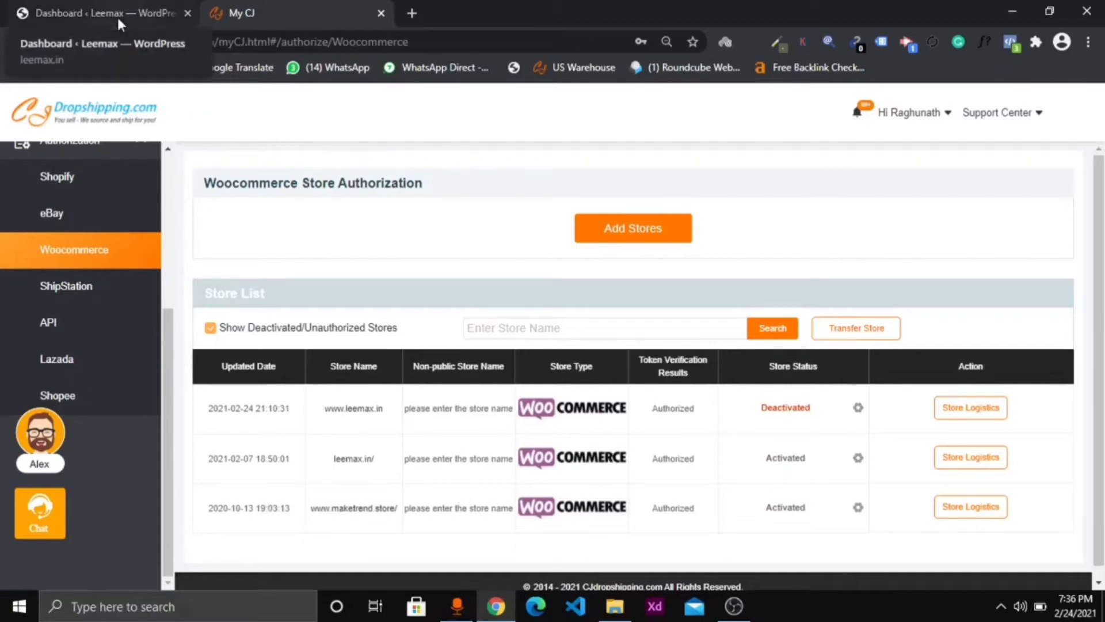
click(659, 230)
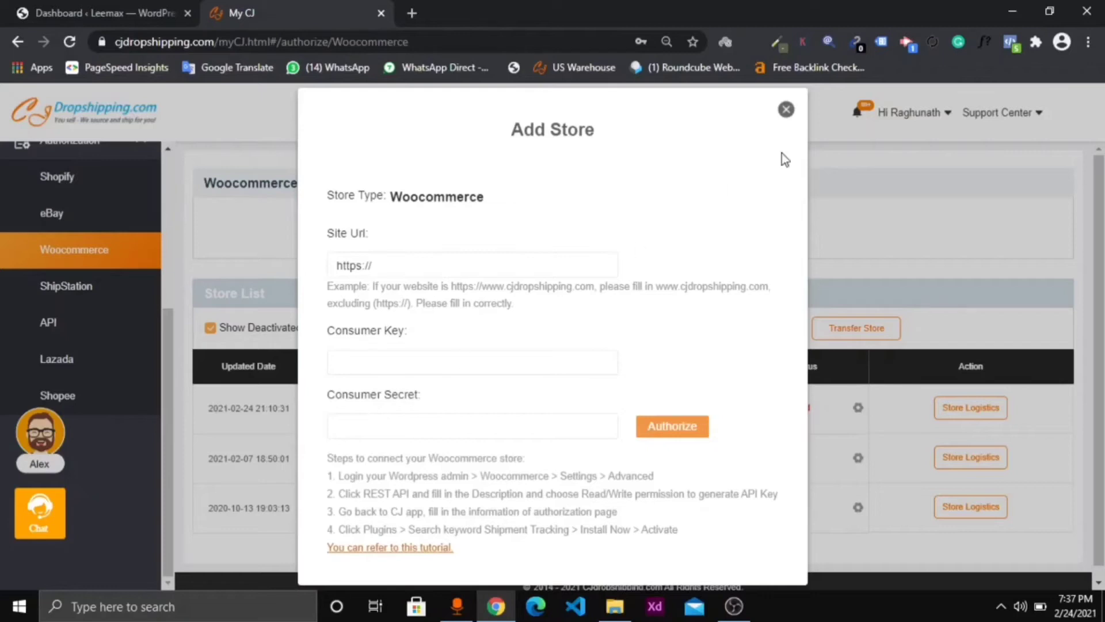
click(786, 109)
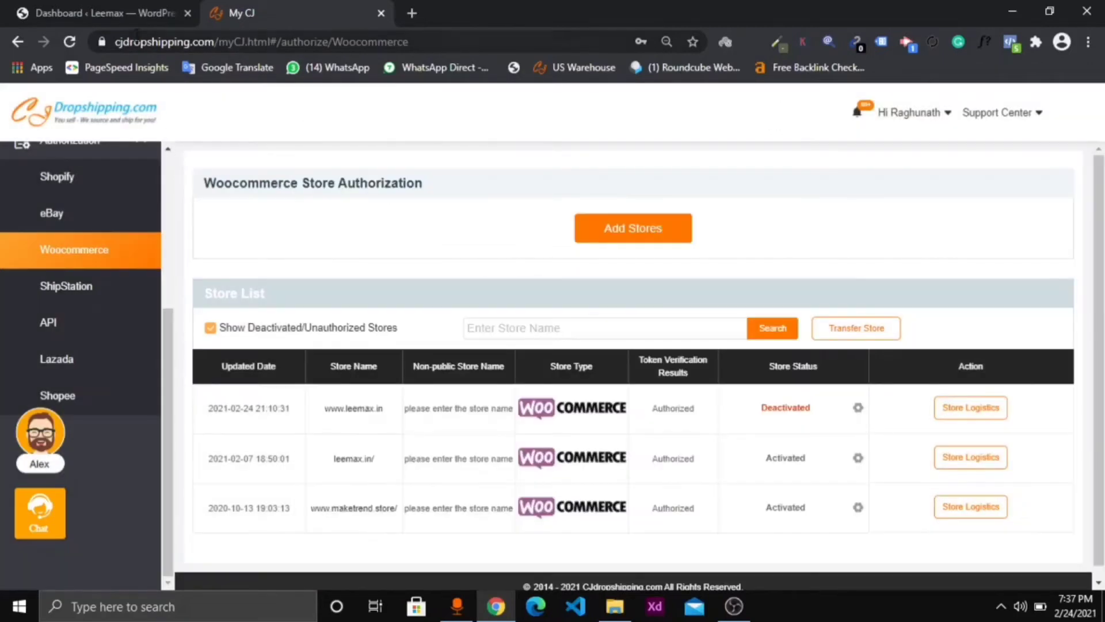
Switch to the WordPress dashboard and open the REST API section of WooCommerce's Advanced settings.
click(129, 15)
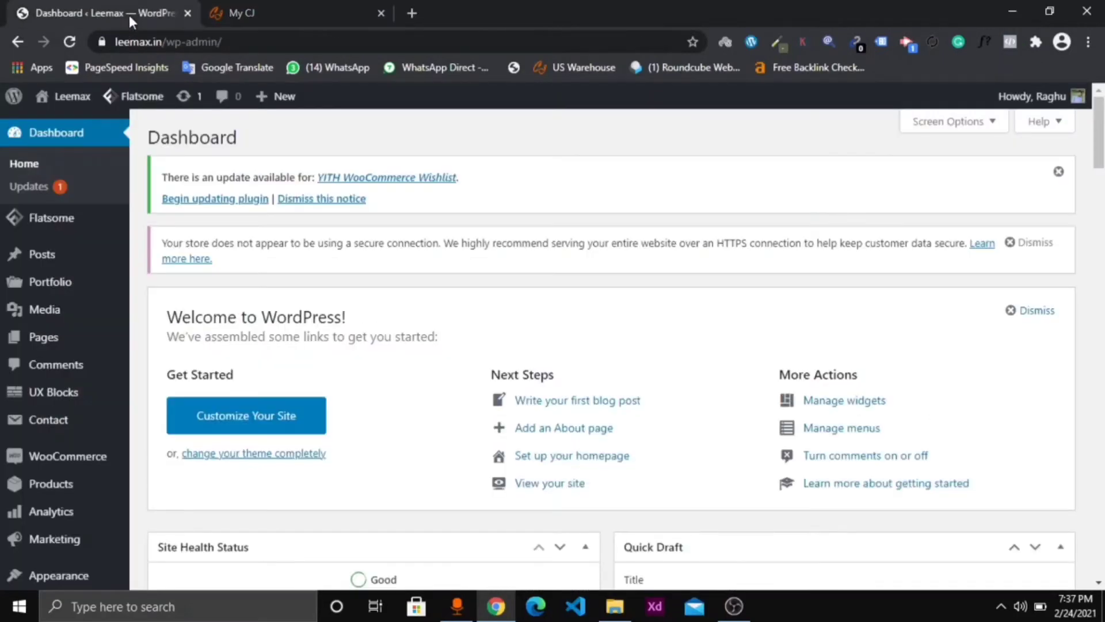
mouse_move(85, 457)
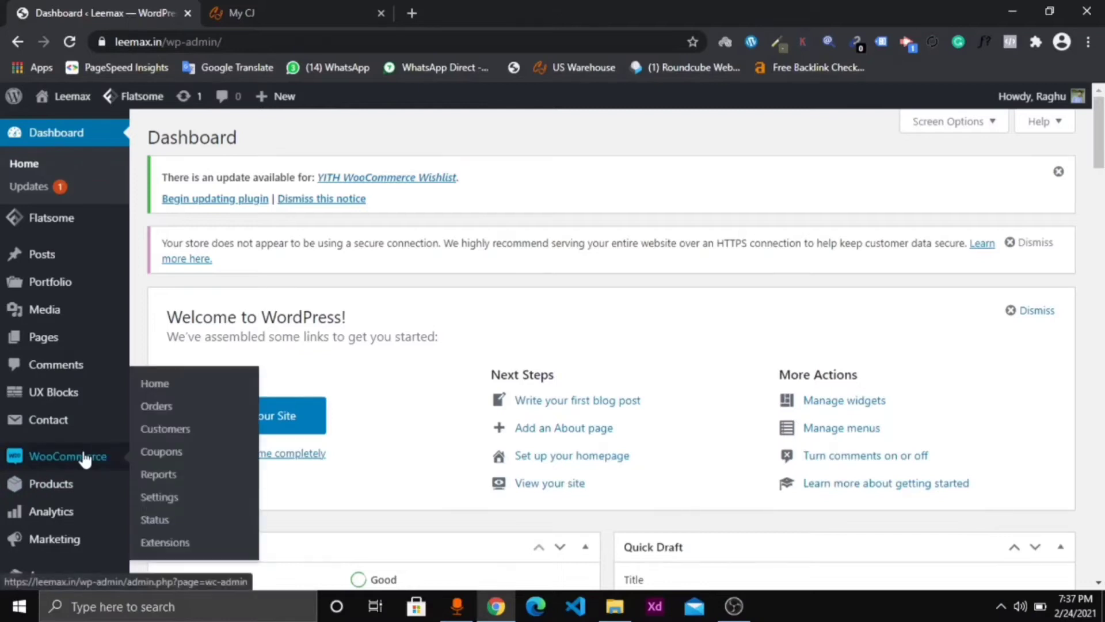
click(153, 498)
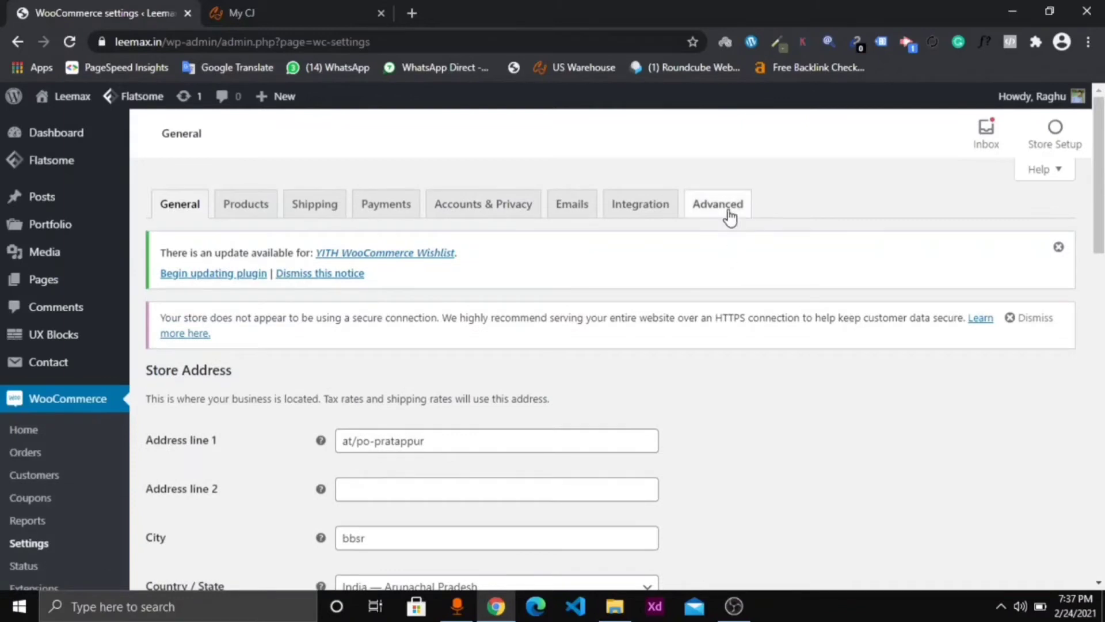
click(730, 217)
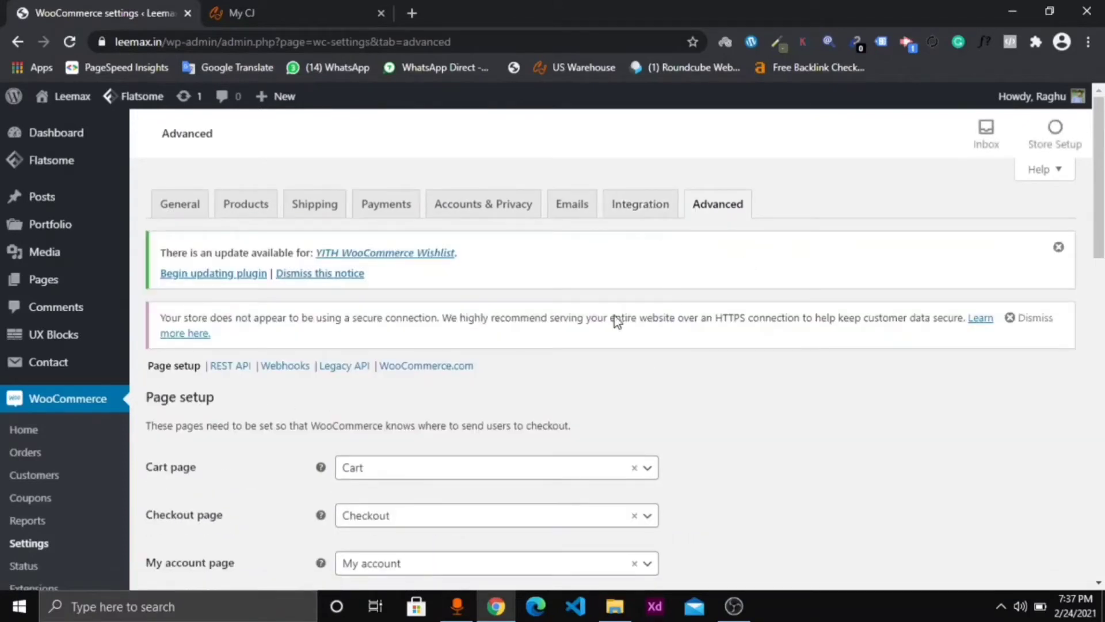
click(230, 366)
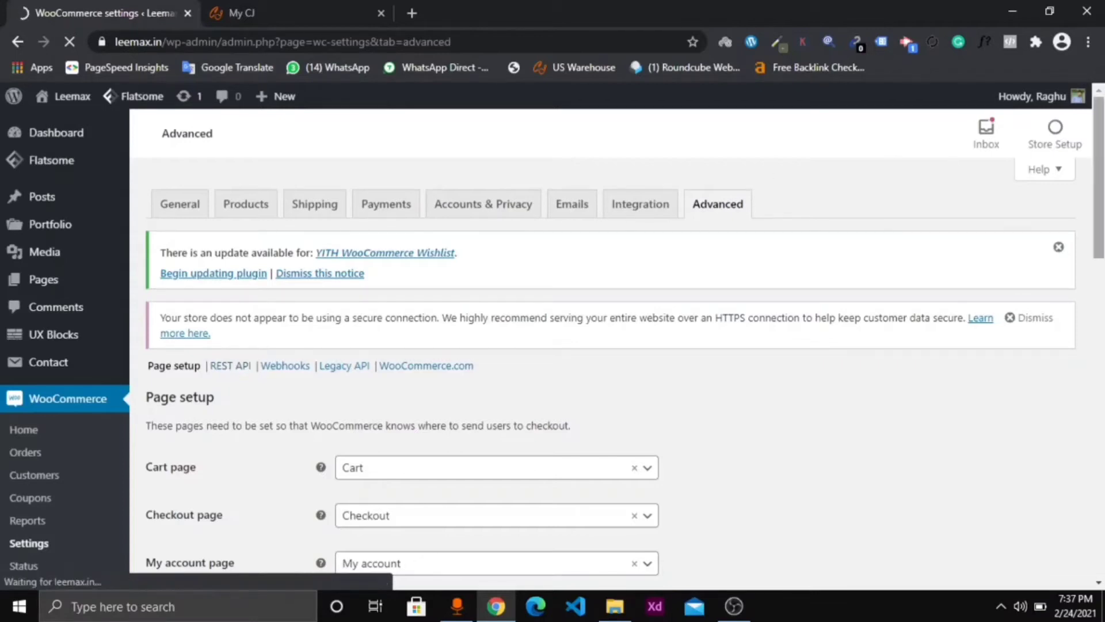
Add a new key in the REST API section and enter cjdropshiping as its description.
scroll(955, 170, down, 4)
drag(1100, 271, 1100, 299)
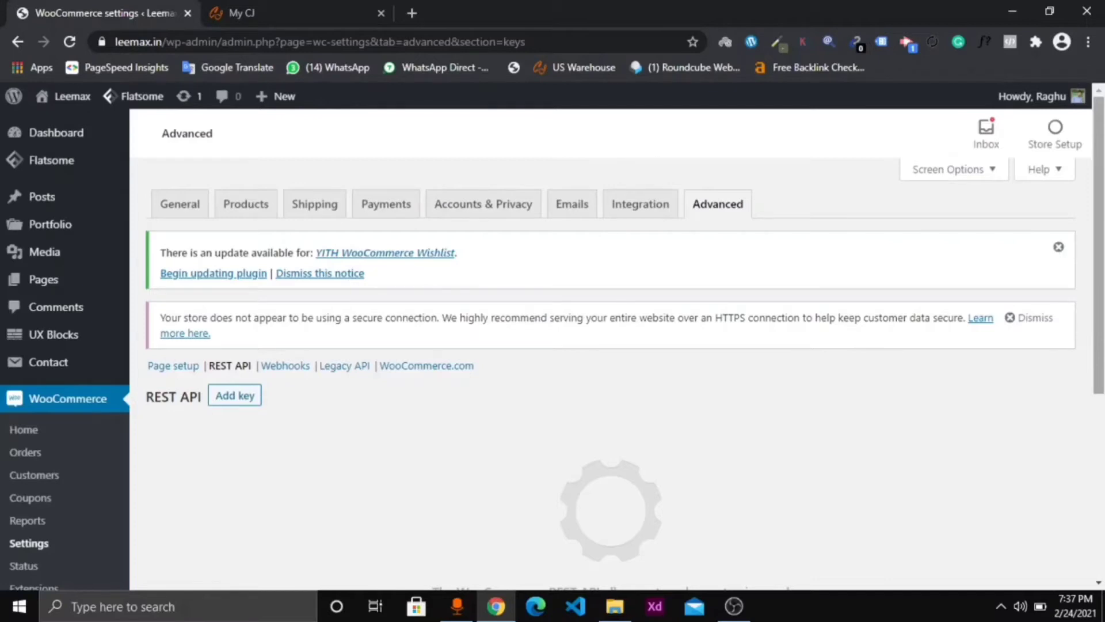
scroll(665, 450, down, 2)
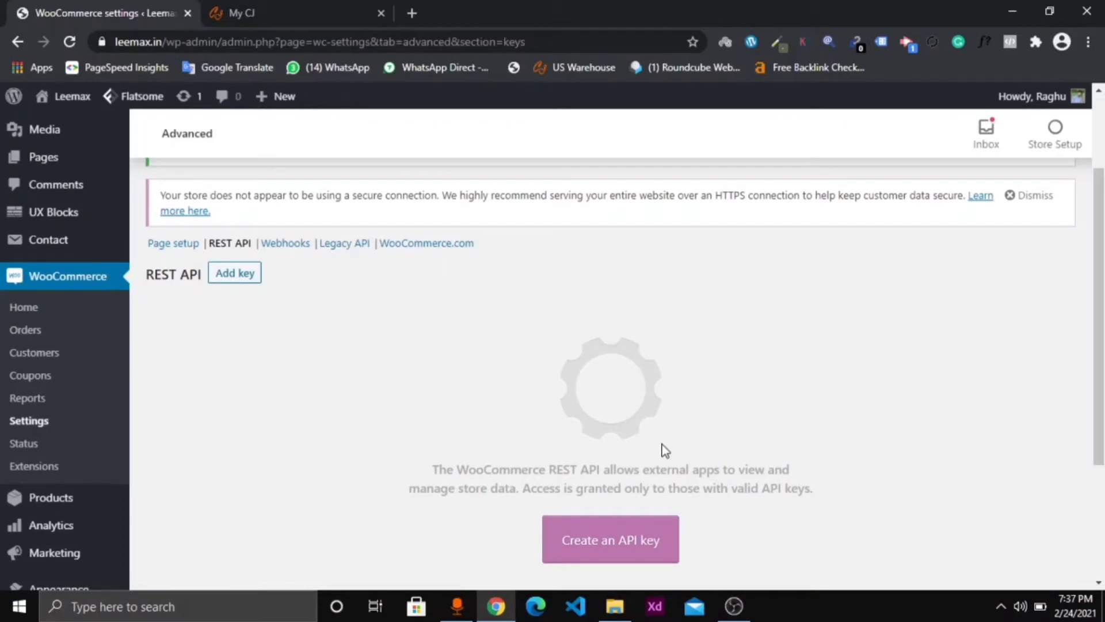
click(233, 279)
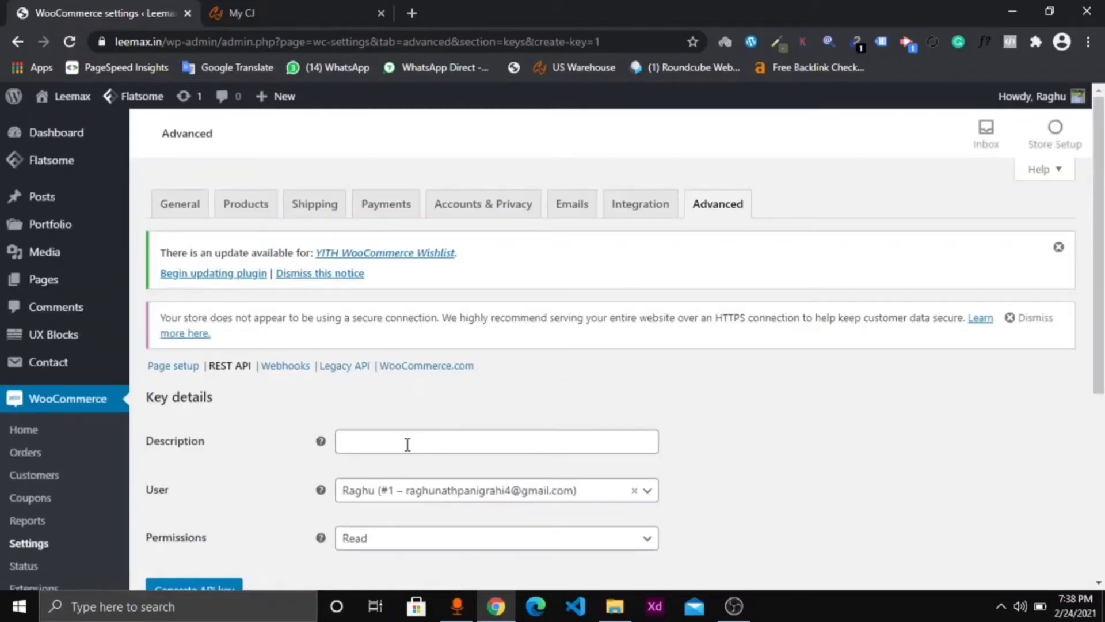
click(406, 443)
text(c)
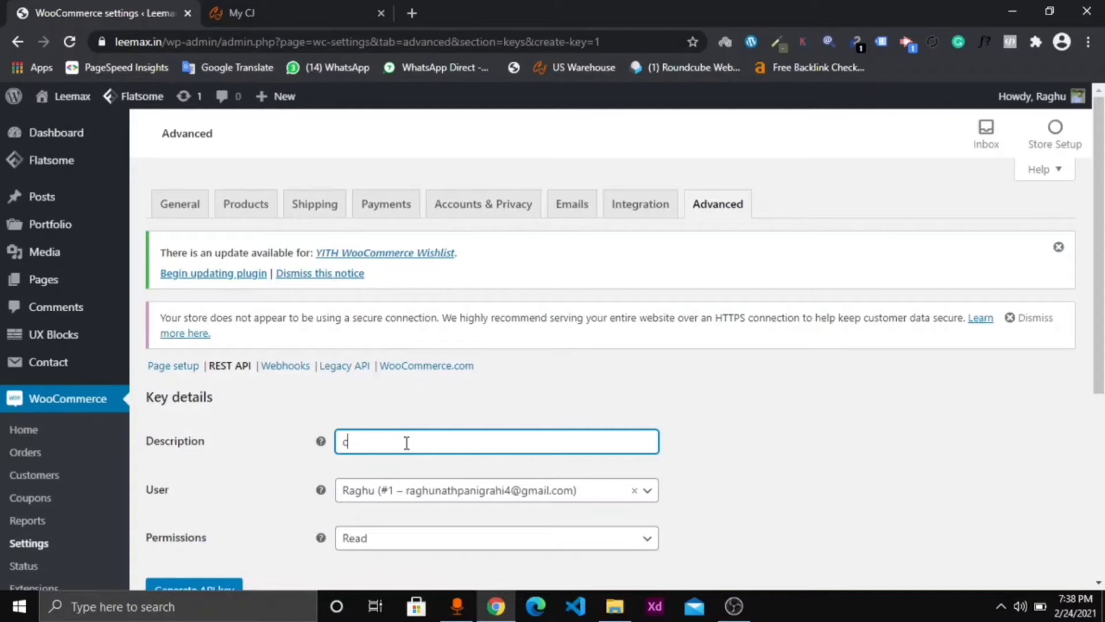
text(jdropshiping)
Set the key's permissions to Read/Write and generate the API key.
scroll(924, 476, down, 5)
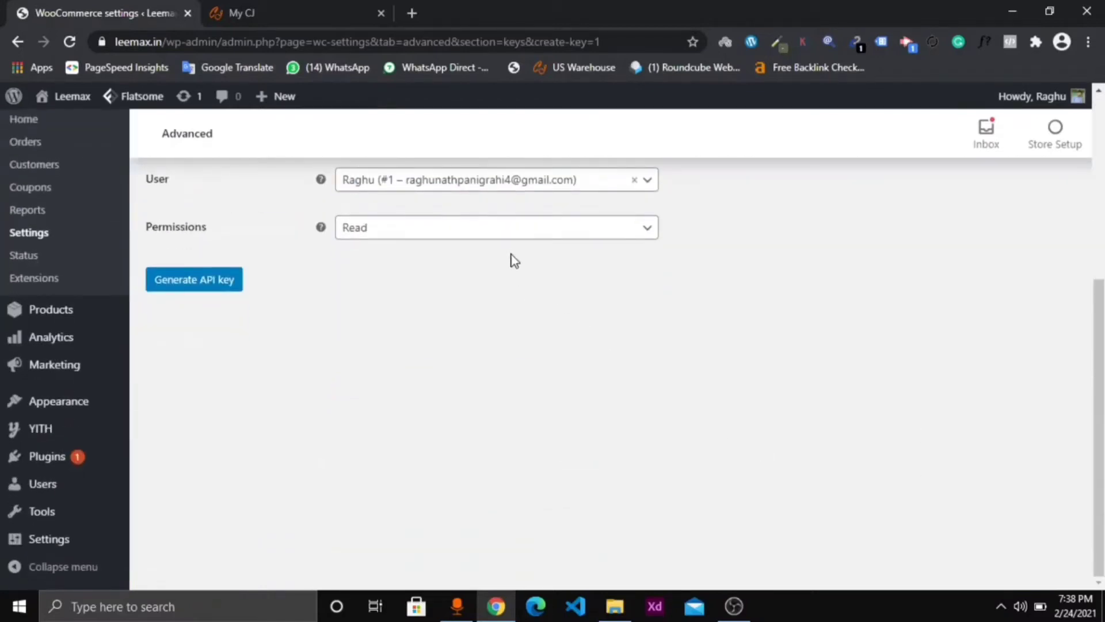
click(490, 233)
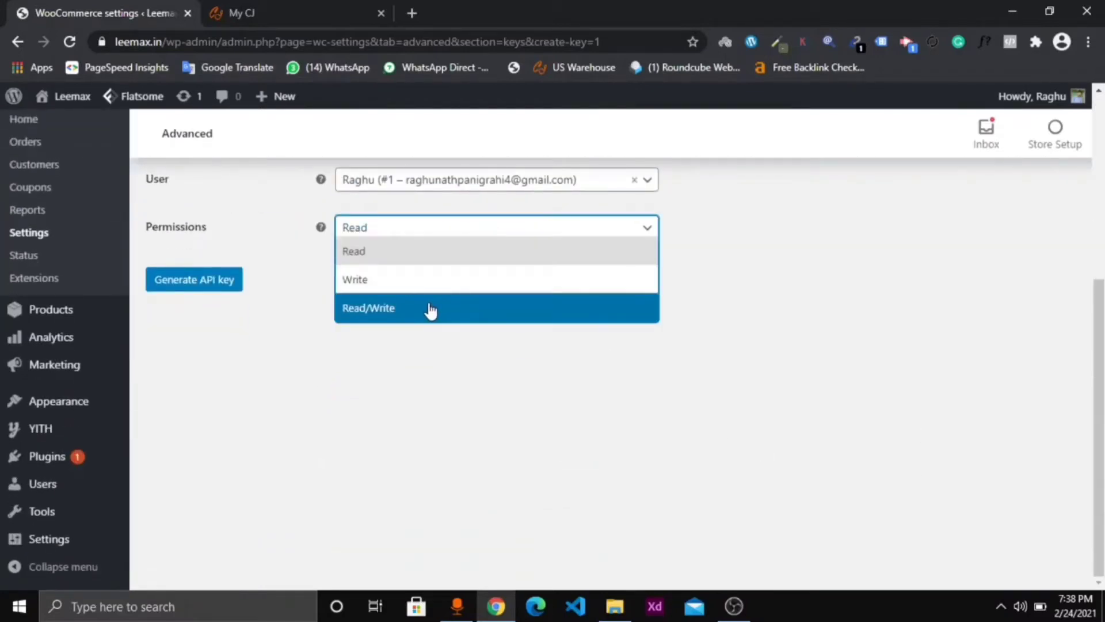
click(432, 309)
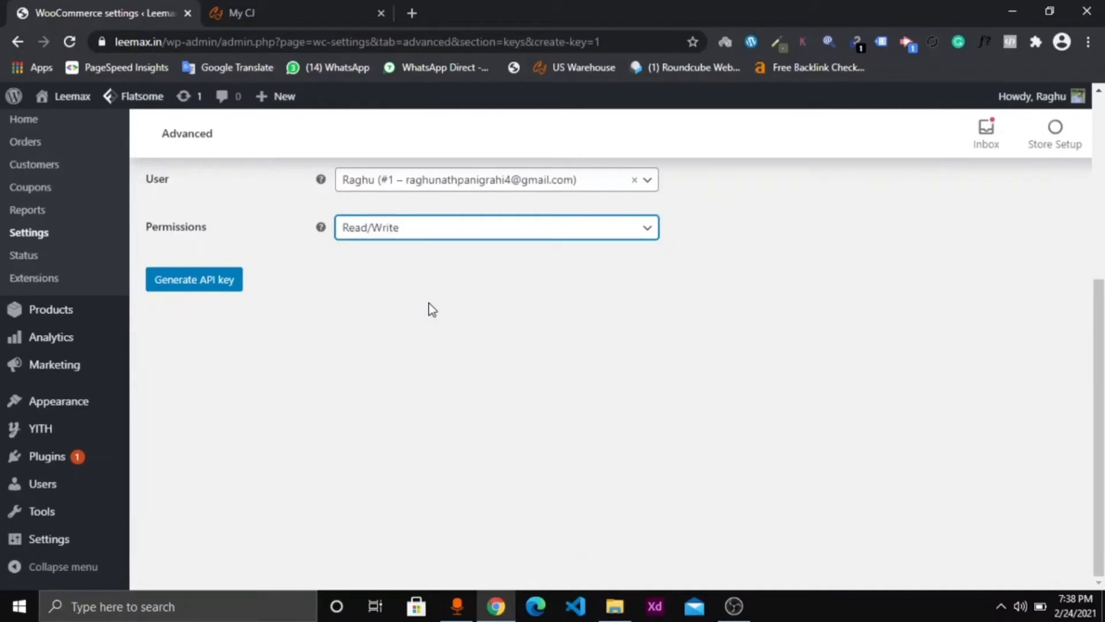
click(203, 285)
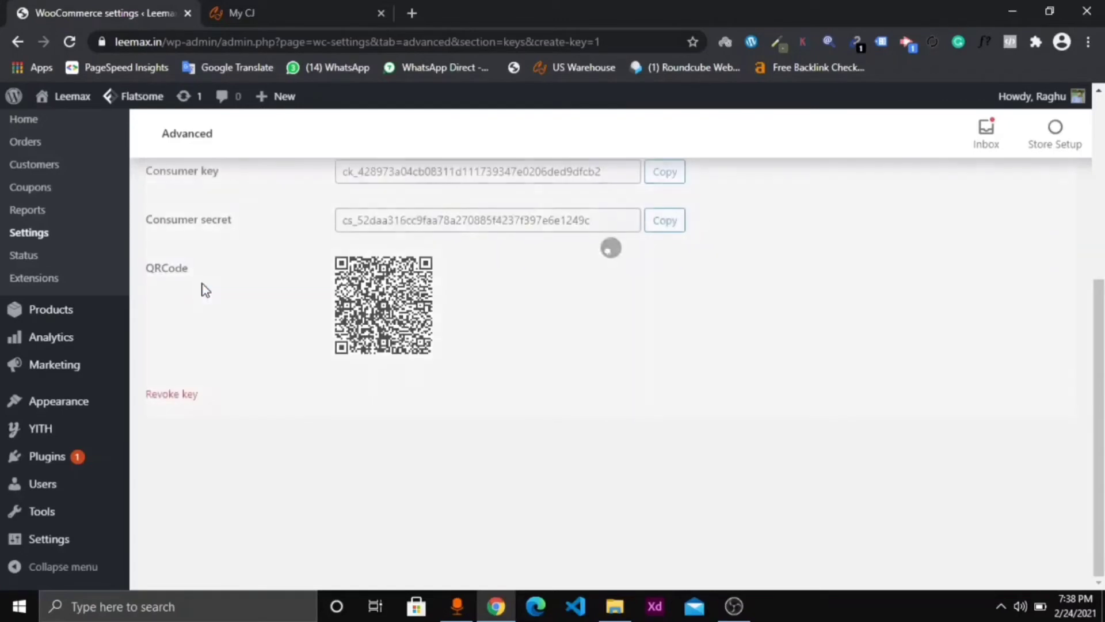
scroll(724, 439, up, 3)
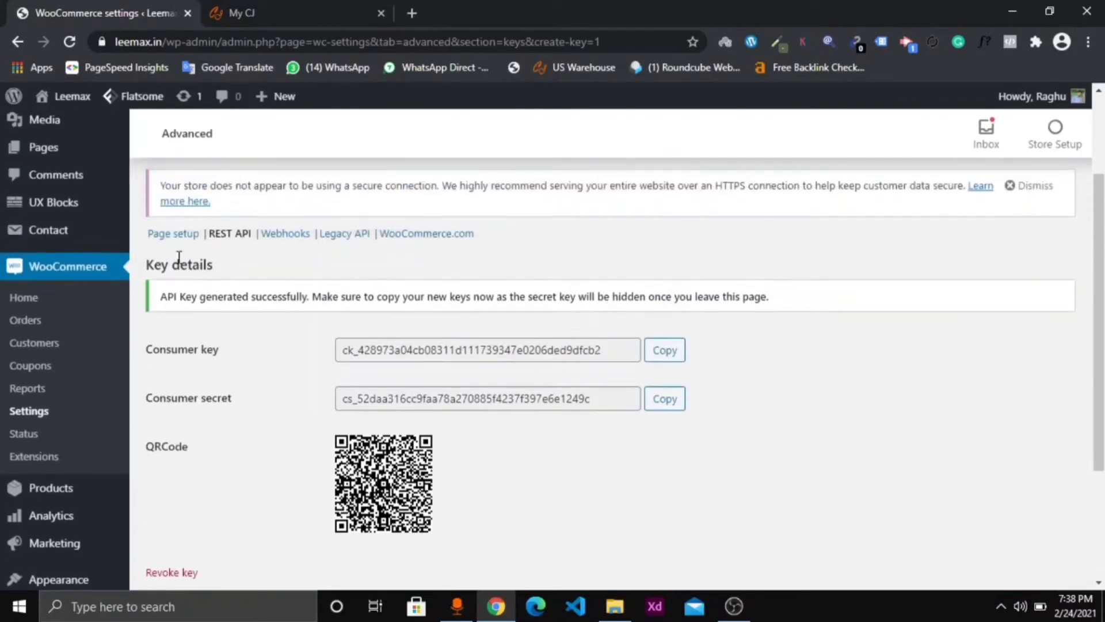
Switch to the CJ Dropshipping page and open the reauthorization form for the activated leemax.in/ store.
click(293, 13)
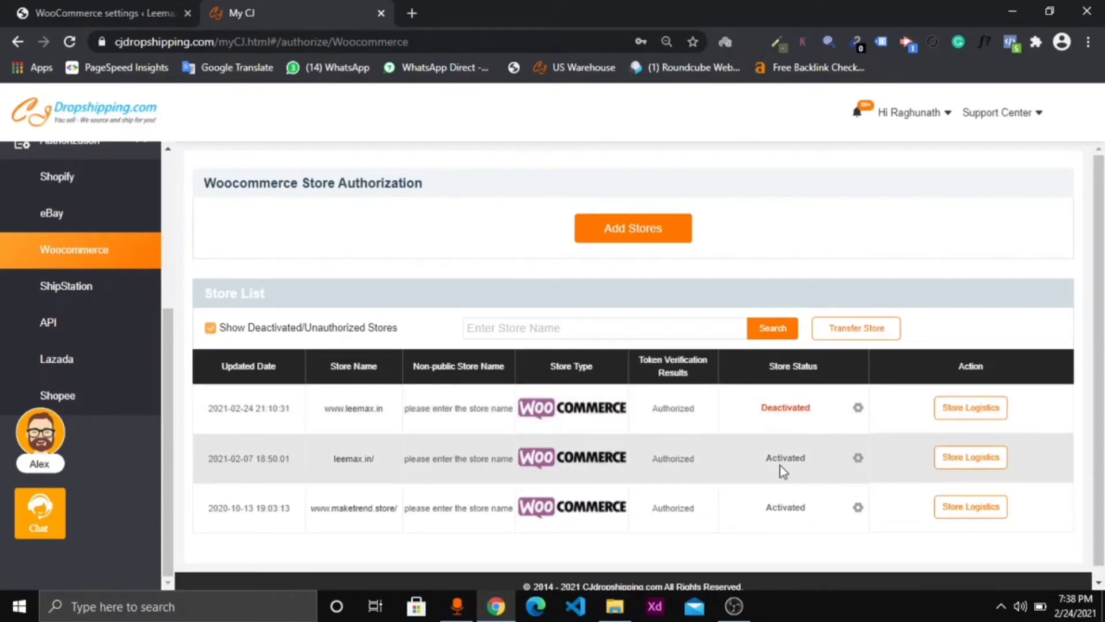
click(859, 461)
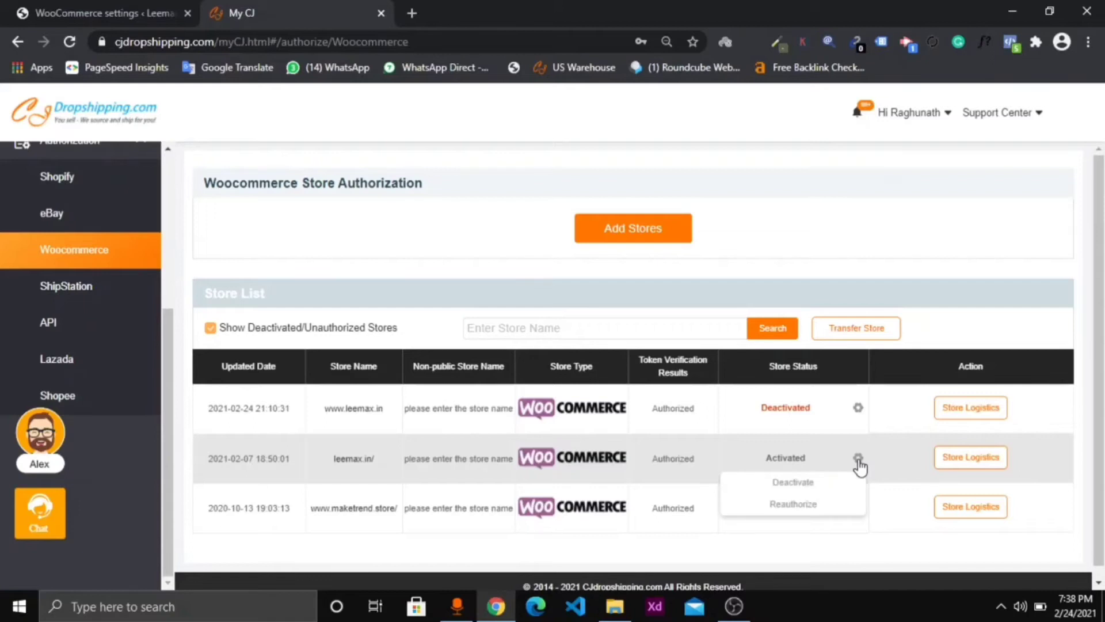
click(793, 505)
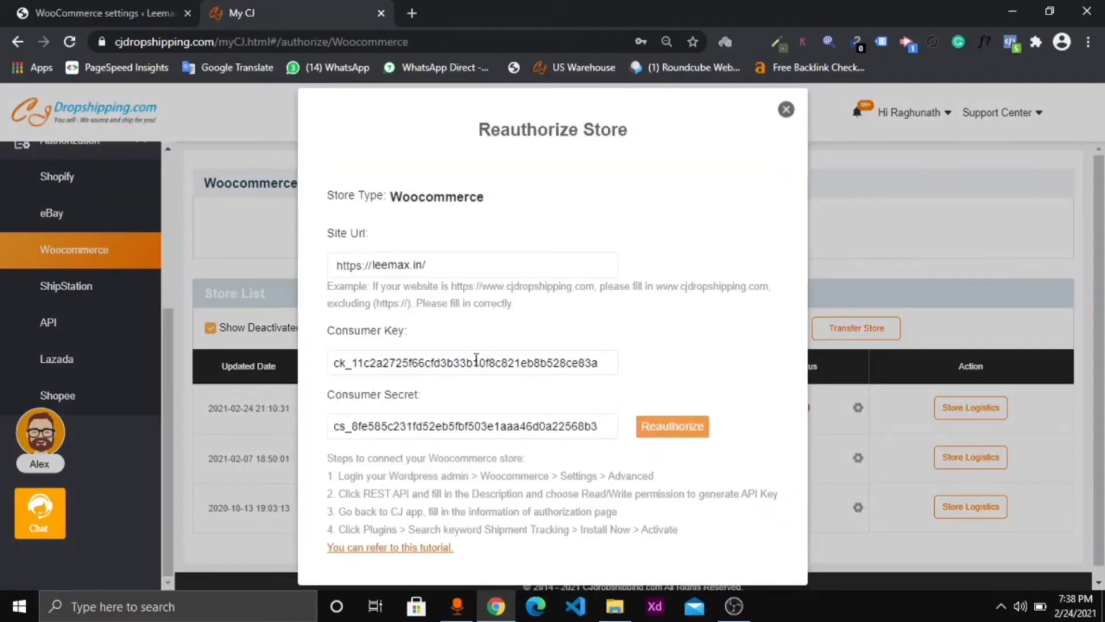
Copy the new consumer key from the WordPress key details and replace the Consumer Key in the Reauthorize Store form.
click(412, 362)
click(124, 8)
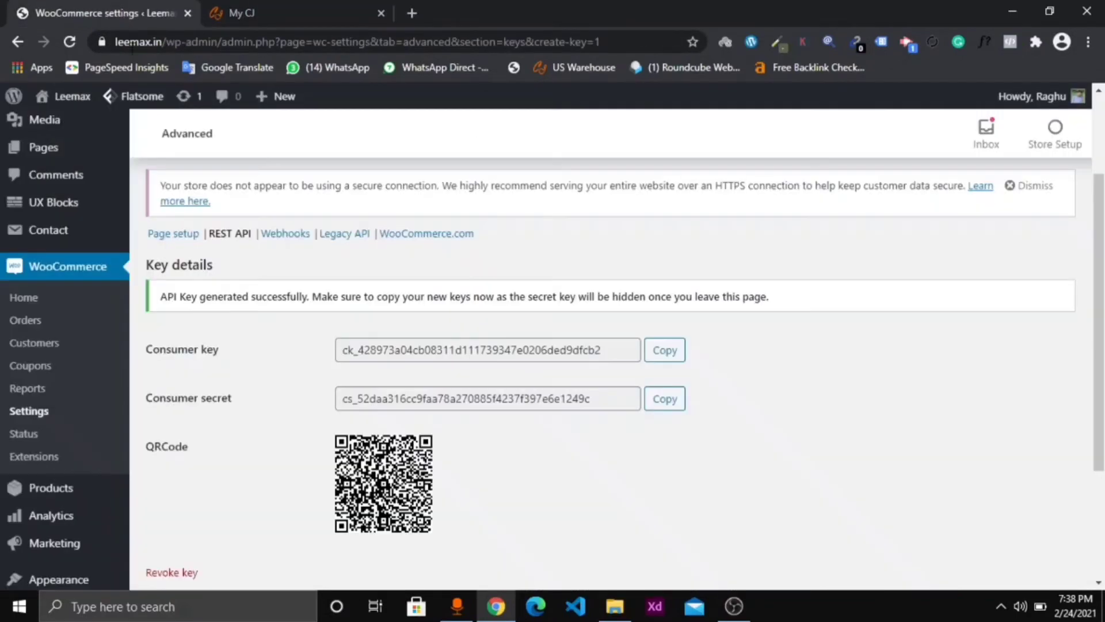
click(665, 345)
click(253, 14)
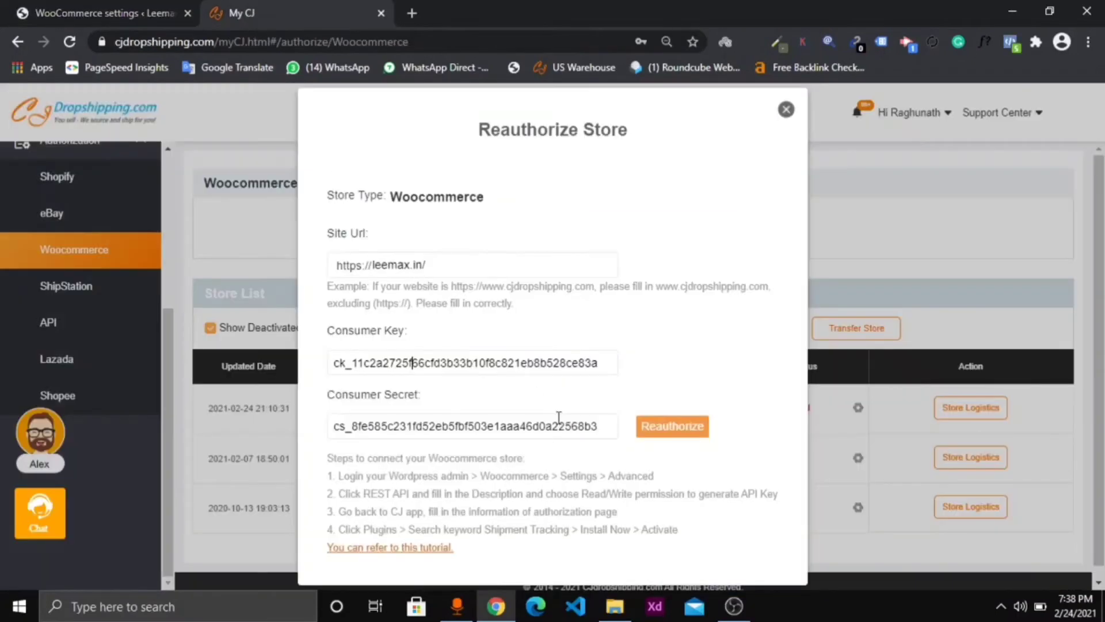
click(560, 362)
key(ctrl+a)
key(ctrl+v)
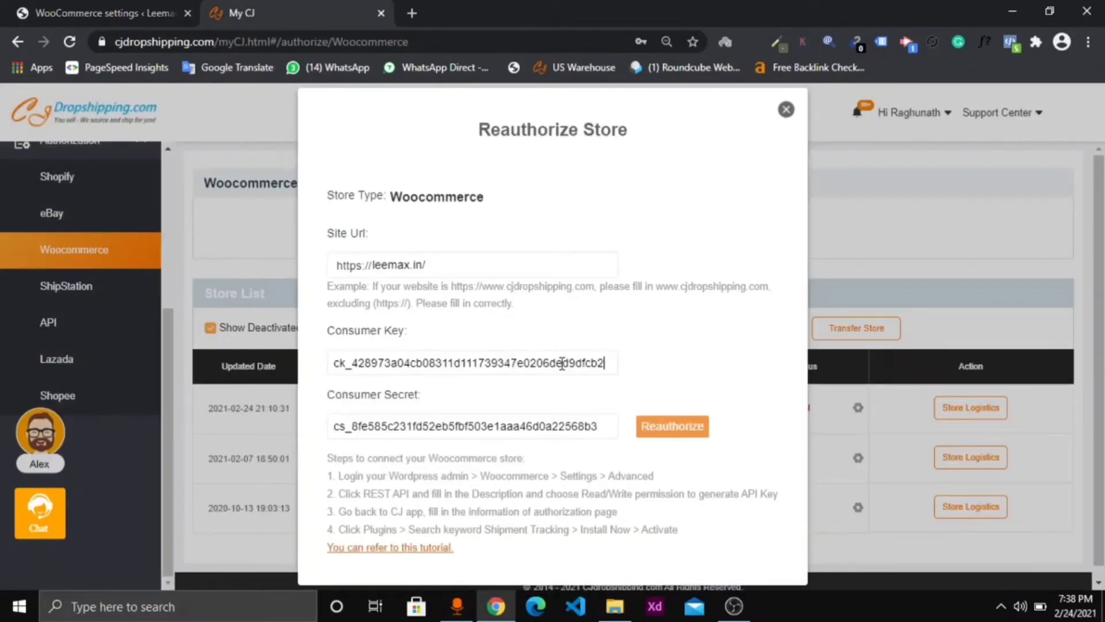
Copy the consumer secret from WordPress, replace the Consumer Secret in the Reauthorize Store form, and submit the reauthorization.
click(62, 14)
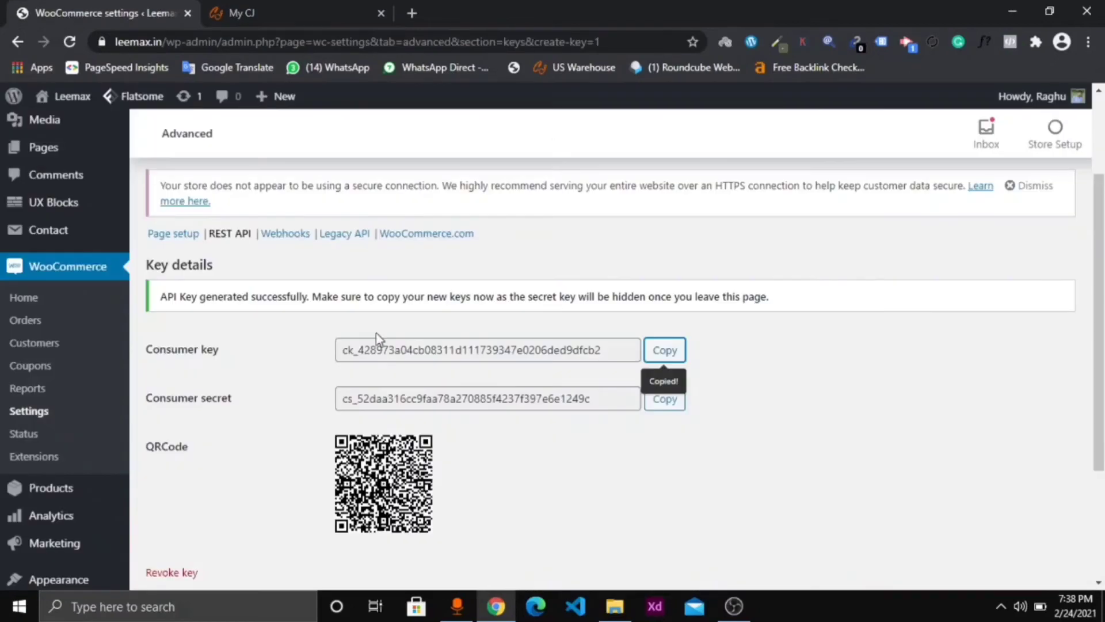
click(673, 407)
click(236, 14)
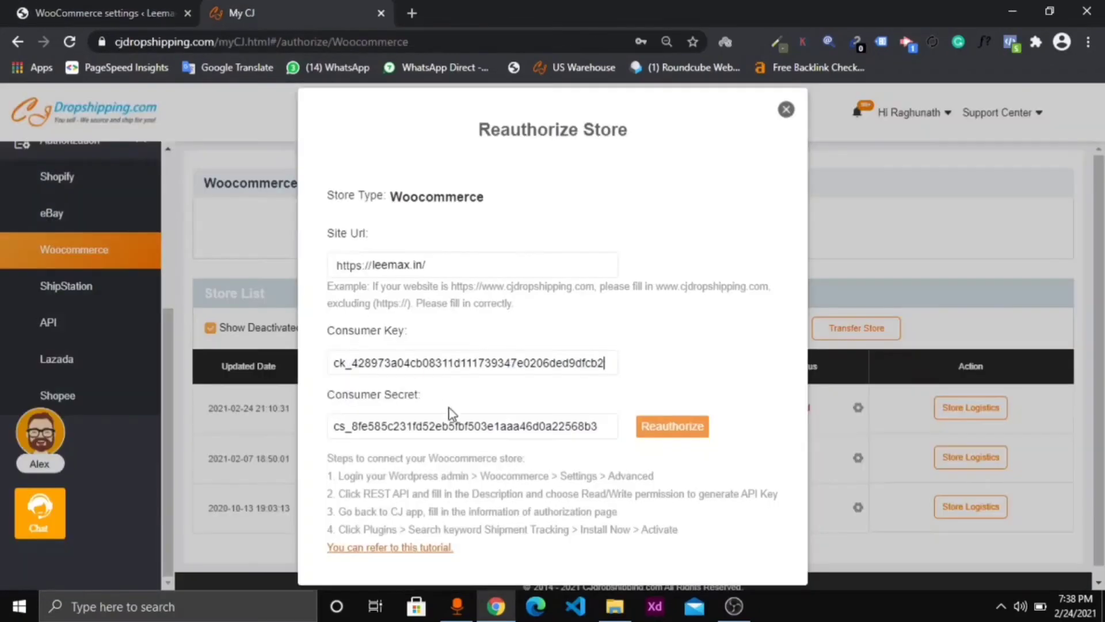
double_click(459, 424)
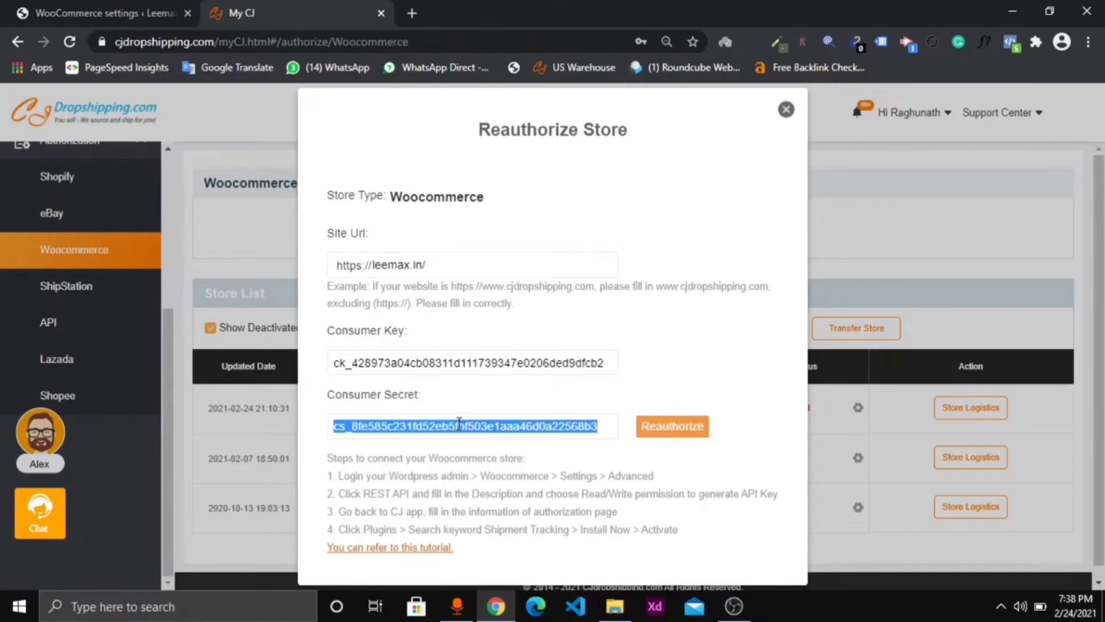
key(ctrl+v)
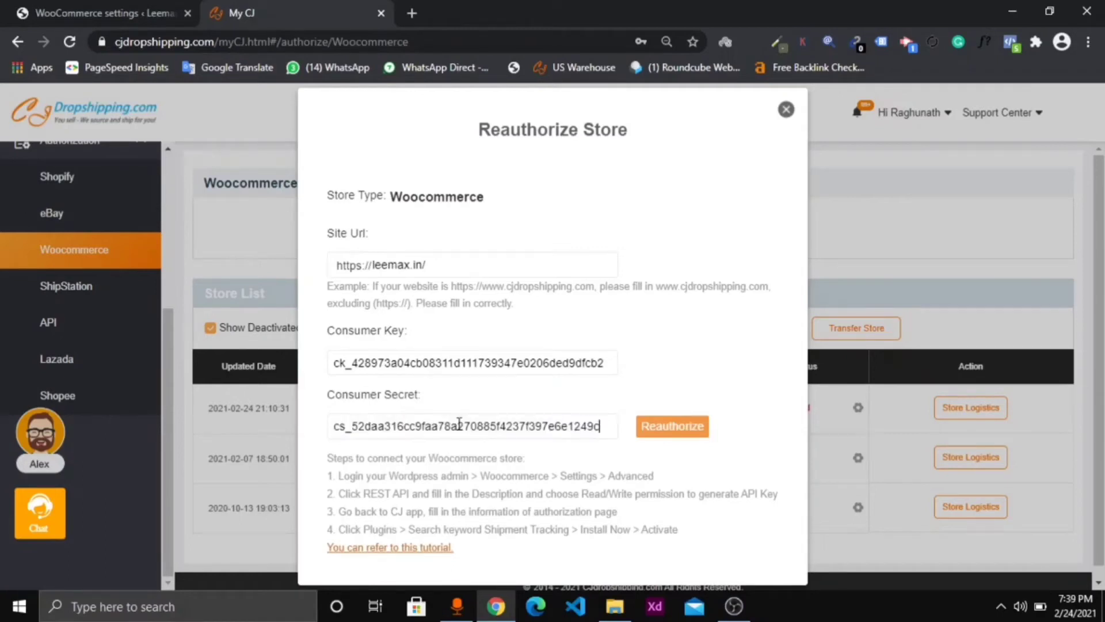
click(678, 427)
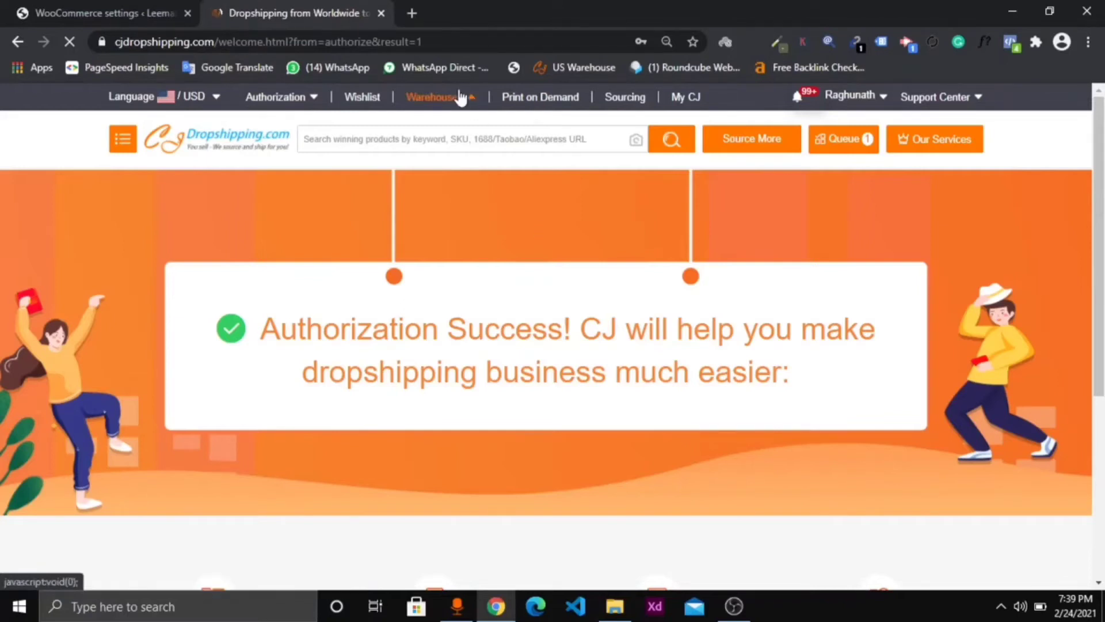
mouse_move(466, 99)
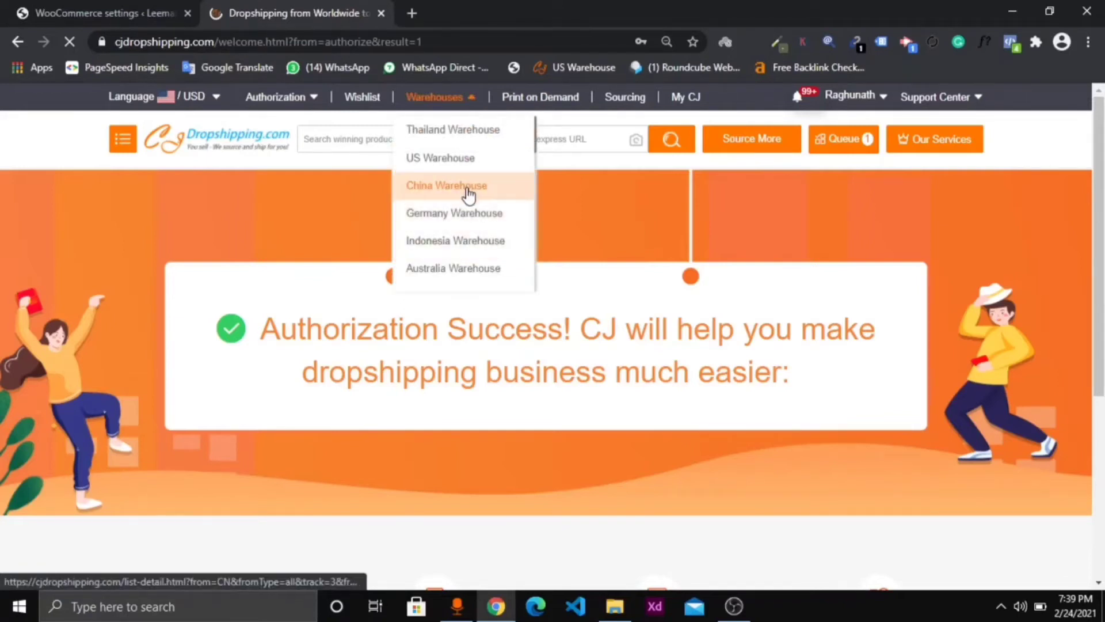
scroll(464, 192, down, 3)
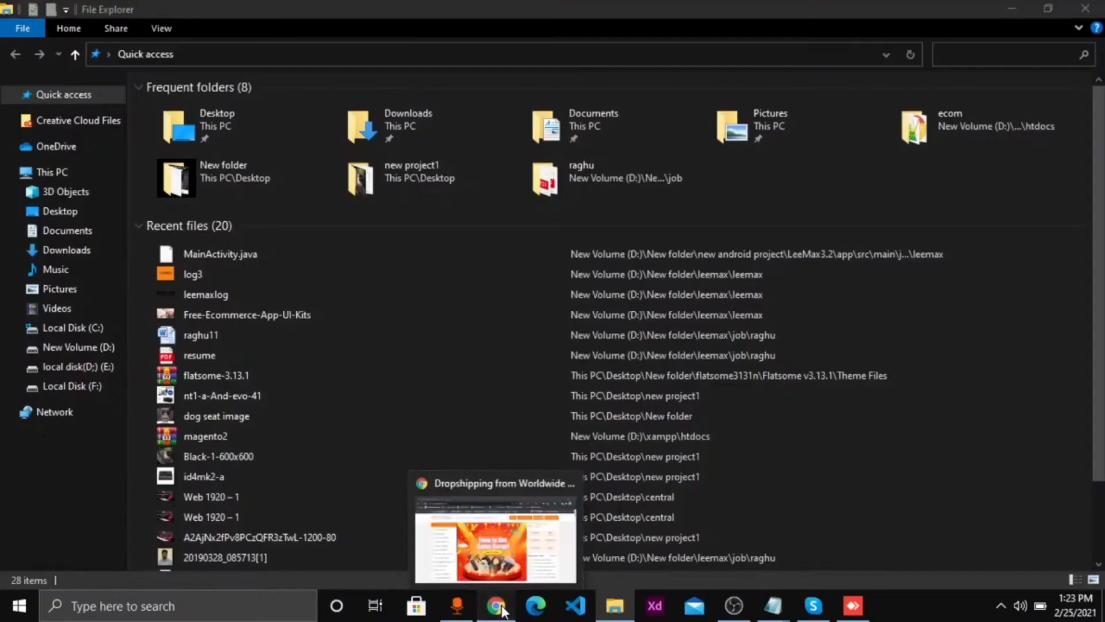
Switch from File Explorer to the CJ Dropshipping site in Chrome and open the account's profile page.
click(496, 606)
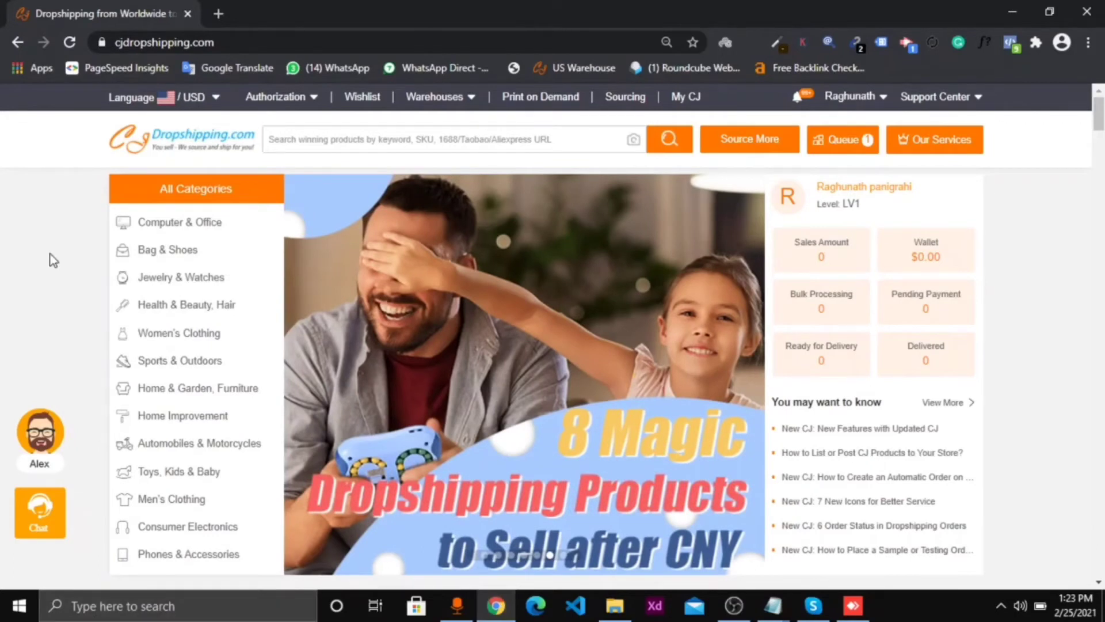
mouse_move(173, 250)
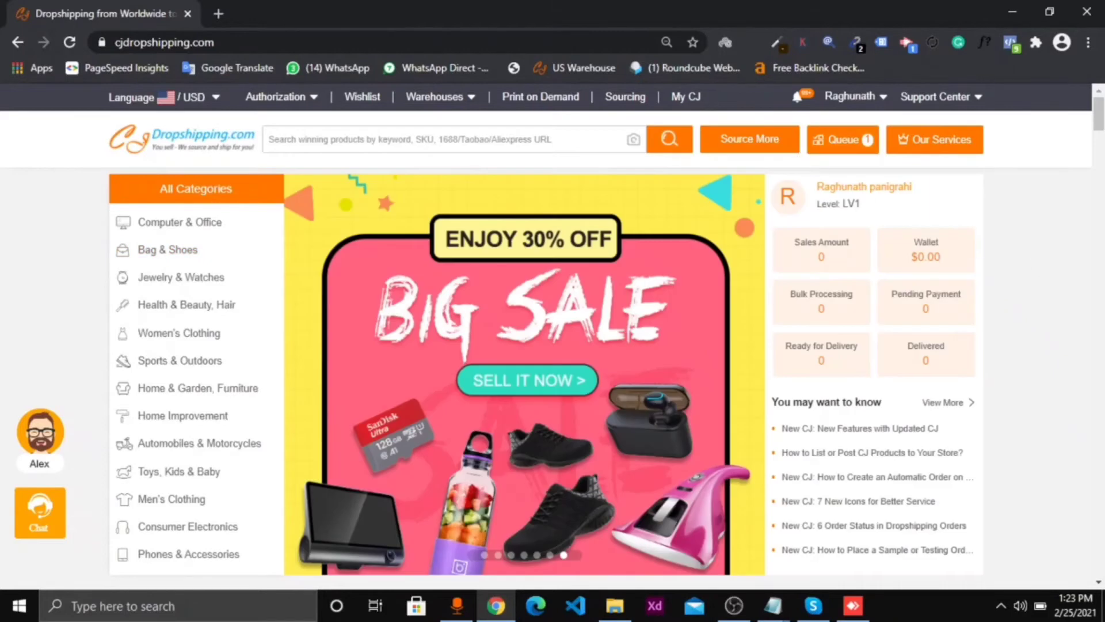
mouse_move(851, 98)
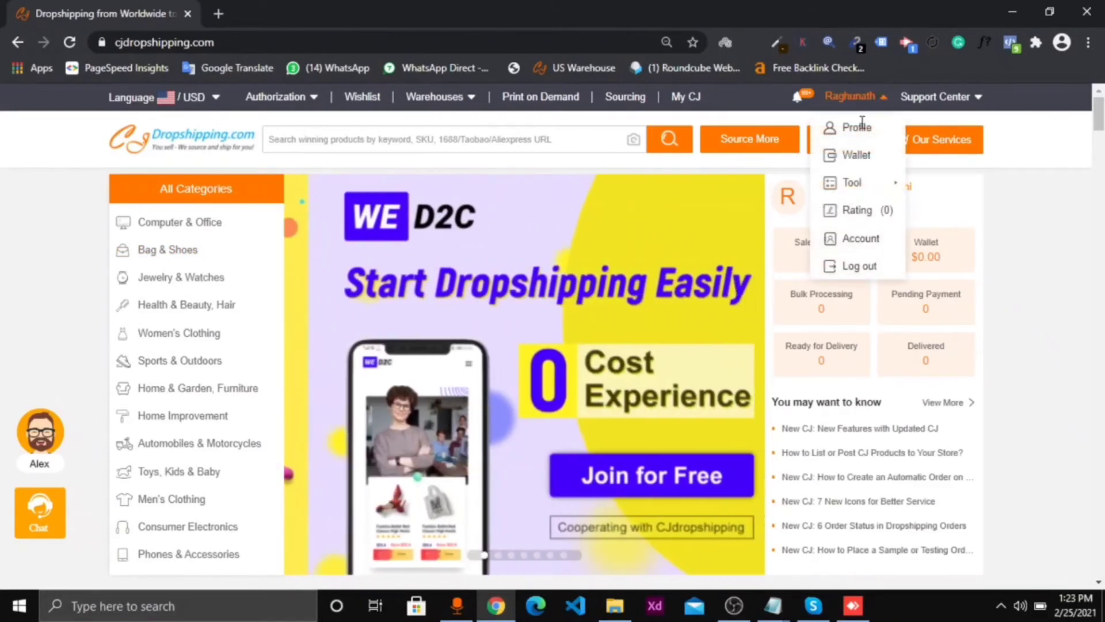
click(857, 134)
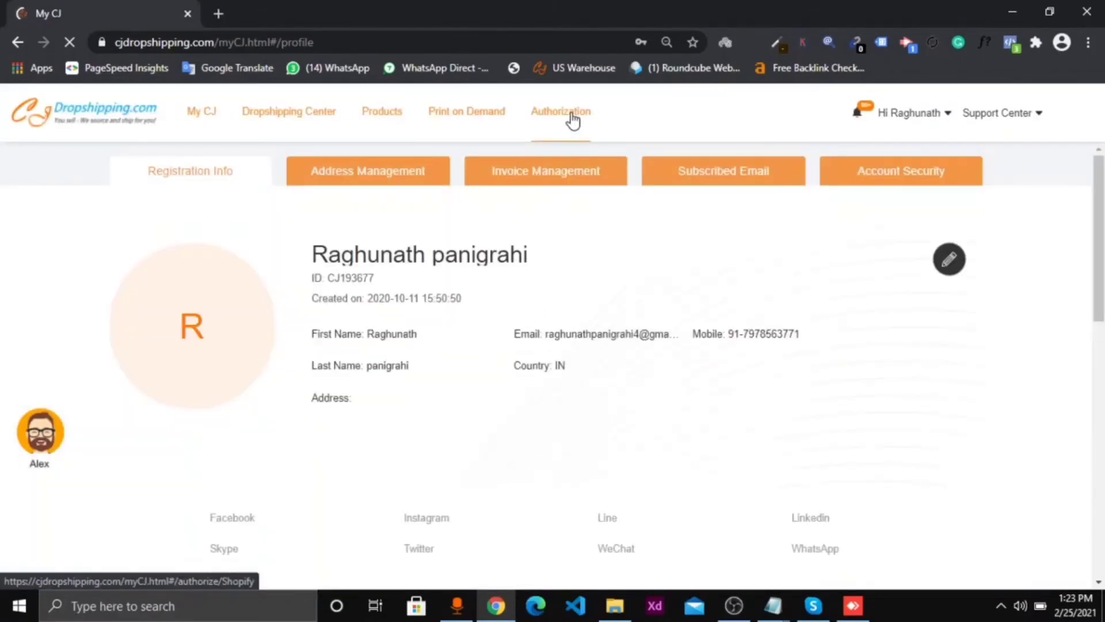
Open the store Authorization section and view the Woocommerce store list.
click(572, 118)
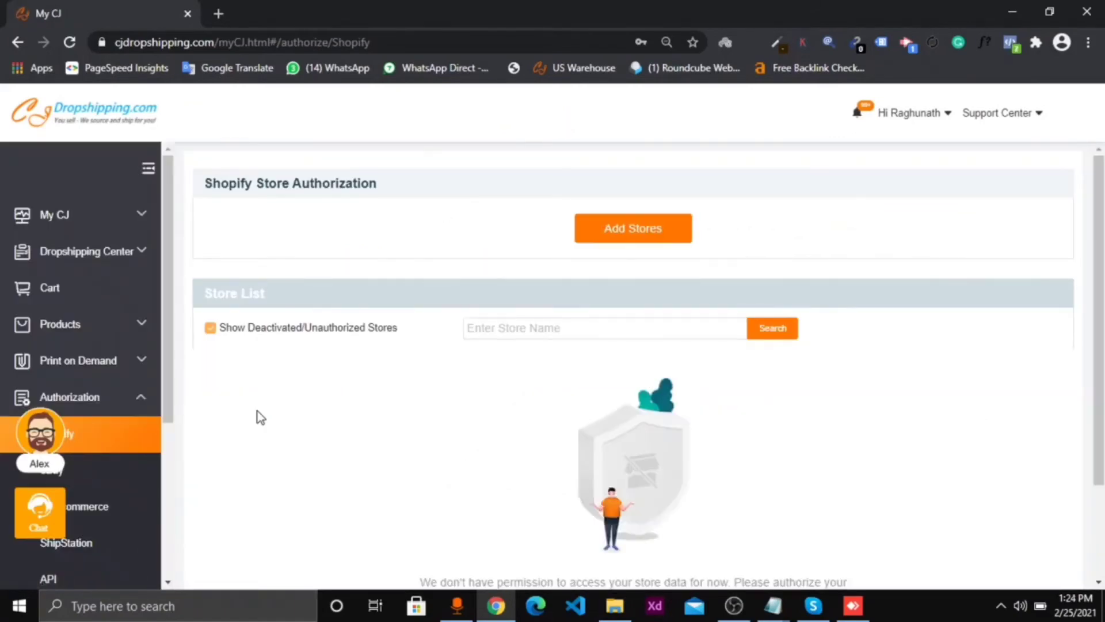
scroll(704, 435, down, 1)
scroll(907, 431, down, 1)
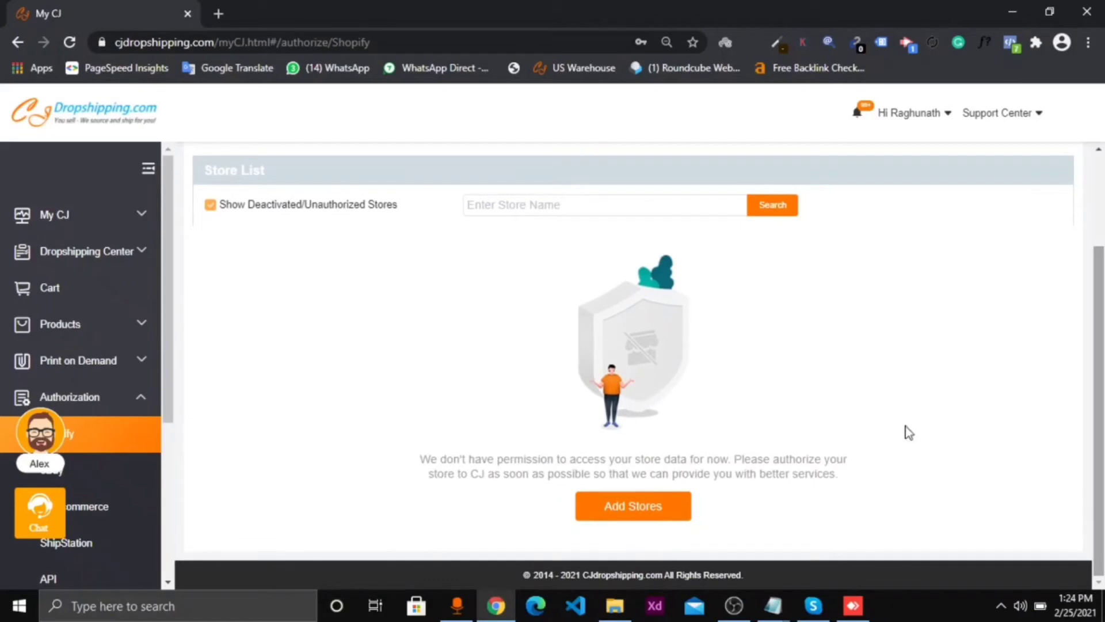
scroll(120, 346, down, 4)
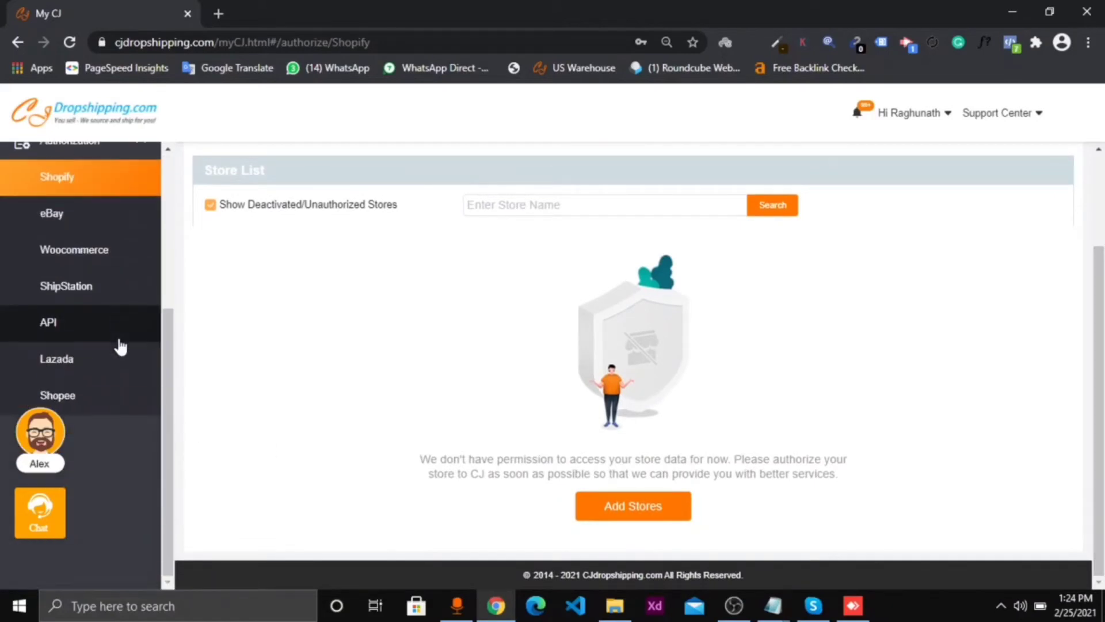
click(104, 258)
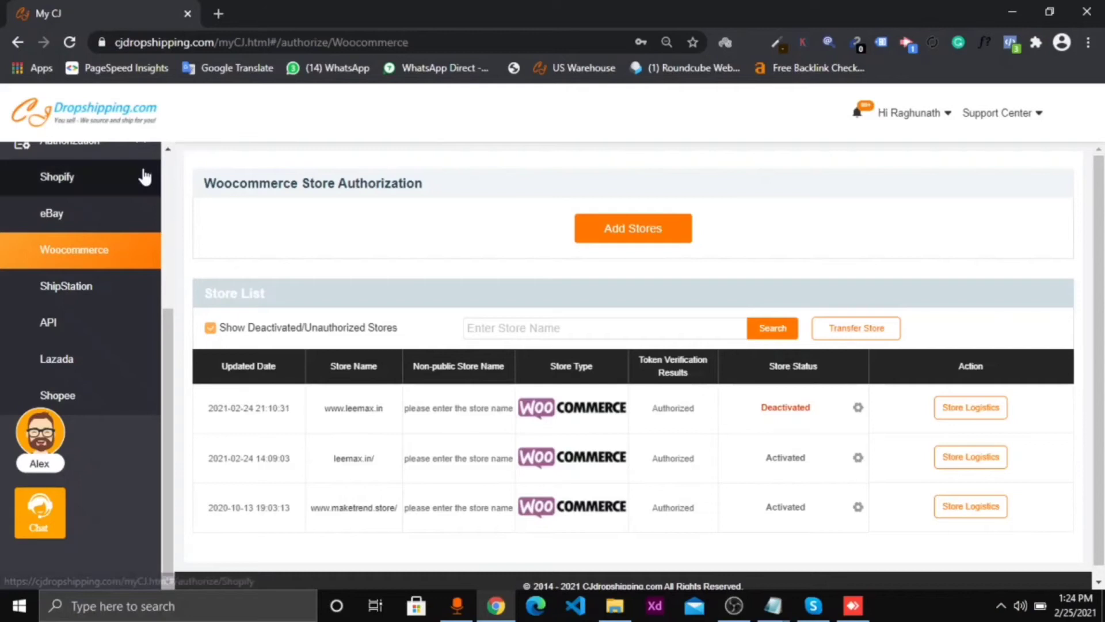
Return to the CJ Dropshipping home page and look over its product sections.
click(98, 118)
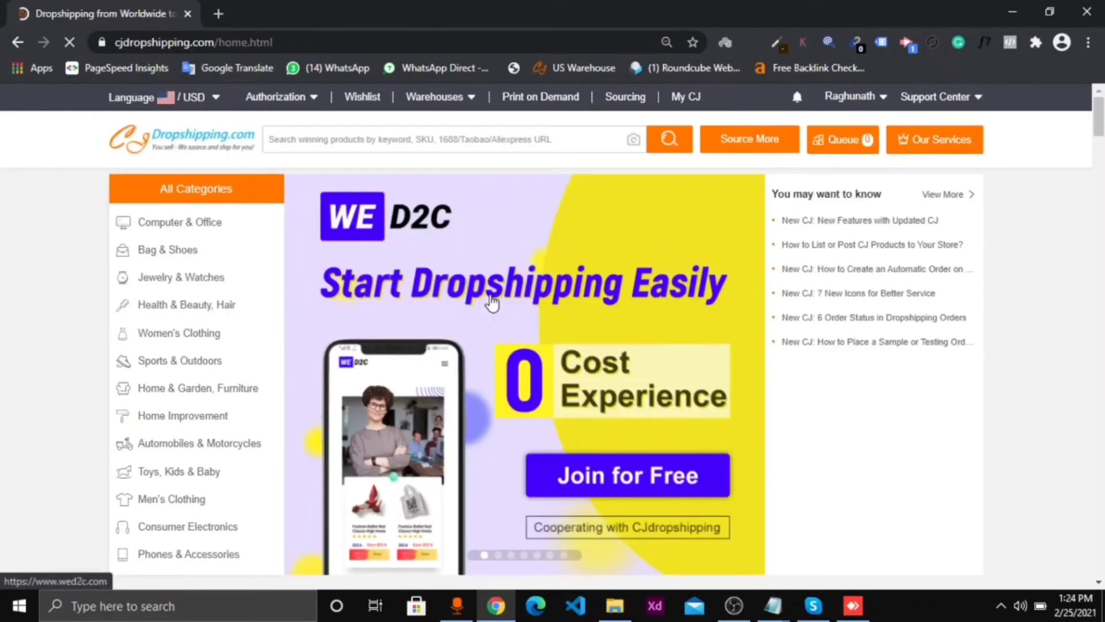
scroll(491, 301, down, 10)
scroll(491, 301, up, 4)
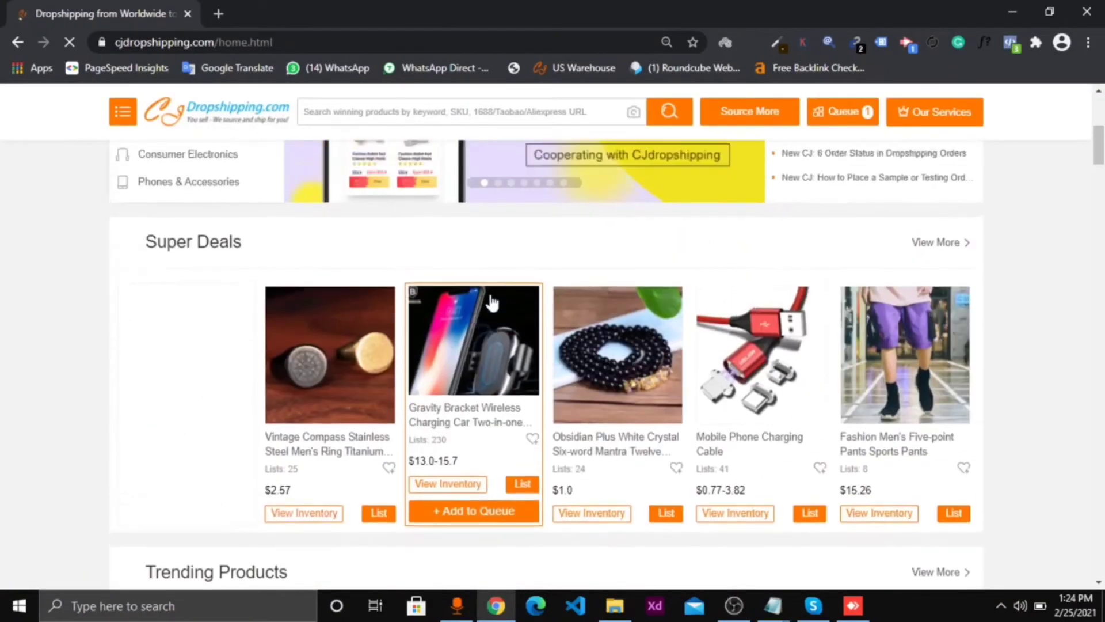
scroll(491, 302, up, 6)
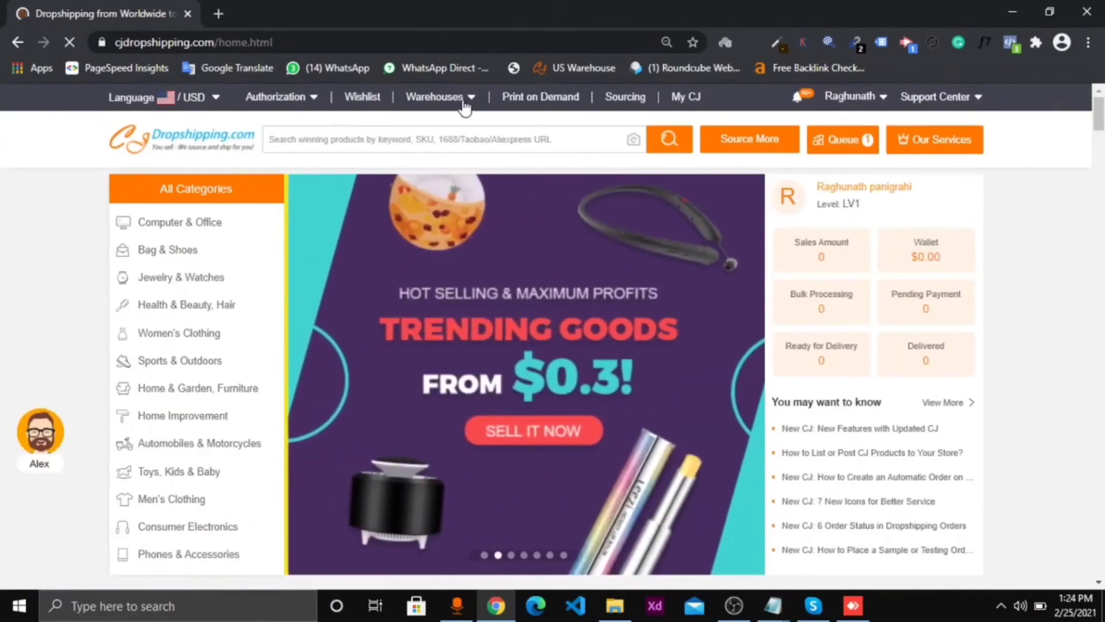
Open the US Warehouse product list and browse its products.
mouse_move(464, 104)
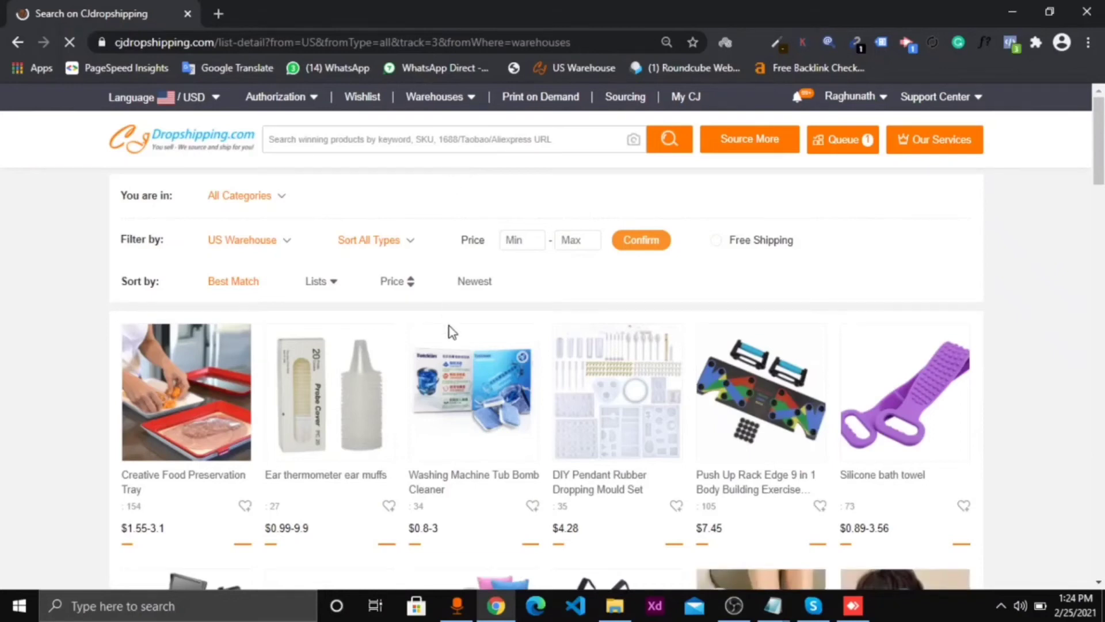
scroll(453, 354, down, 3)
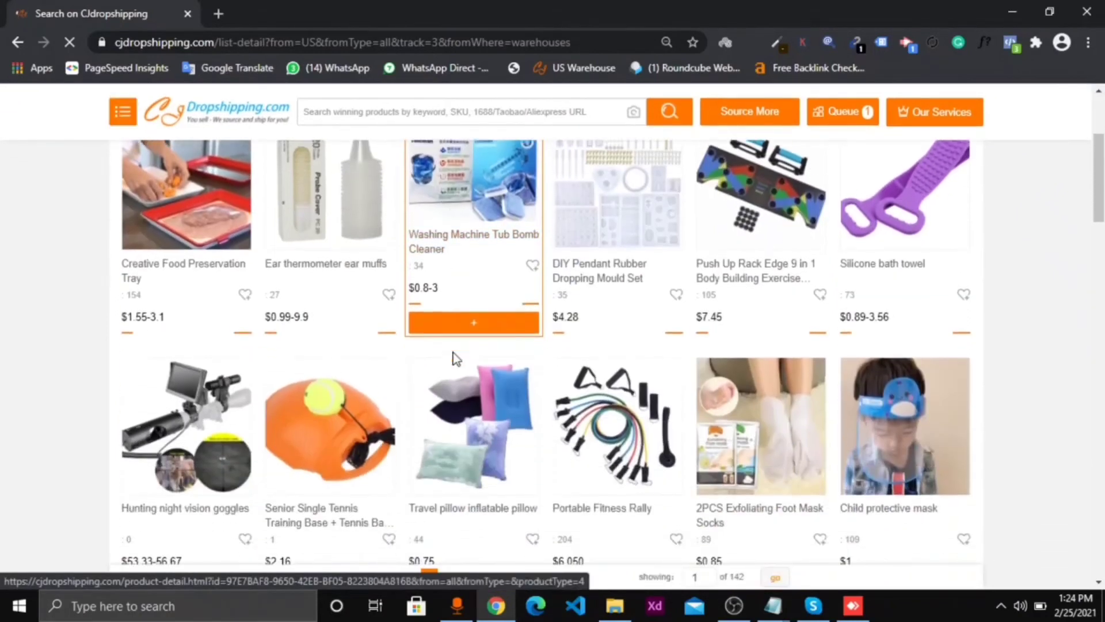
Browse the US Warehouse product list and open the HUAST-37 Colorful Heavy Bass Headphone product page.
scroll(456, 358, down, 5)
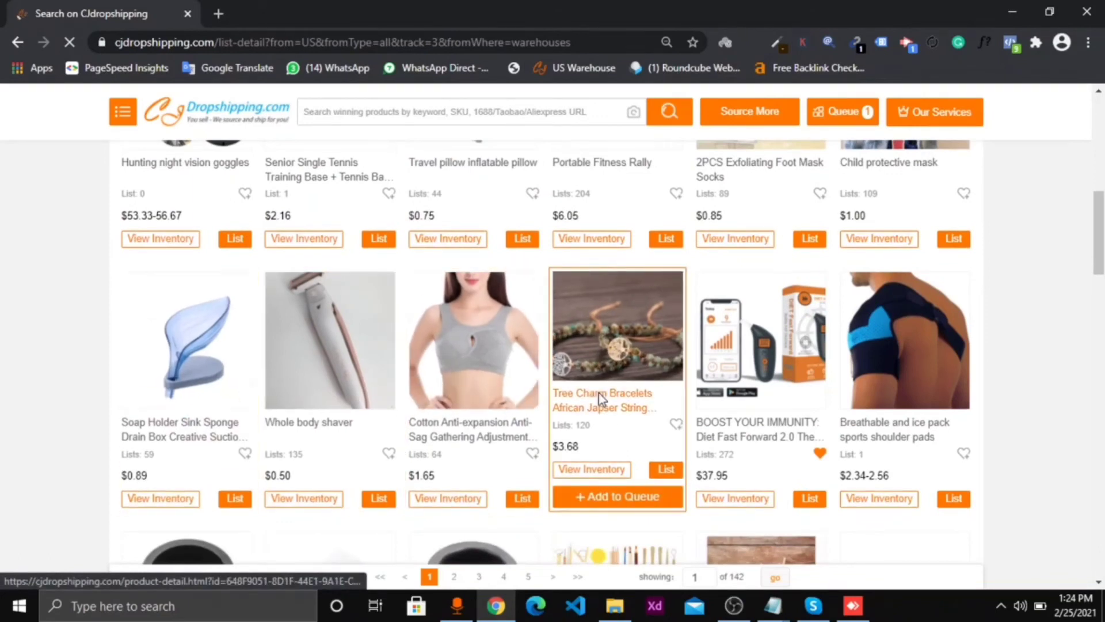
scroll(599, 392, down, 5)
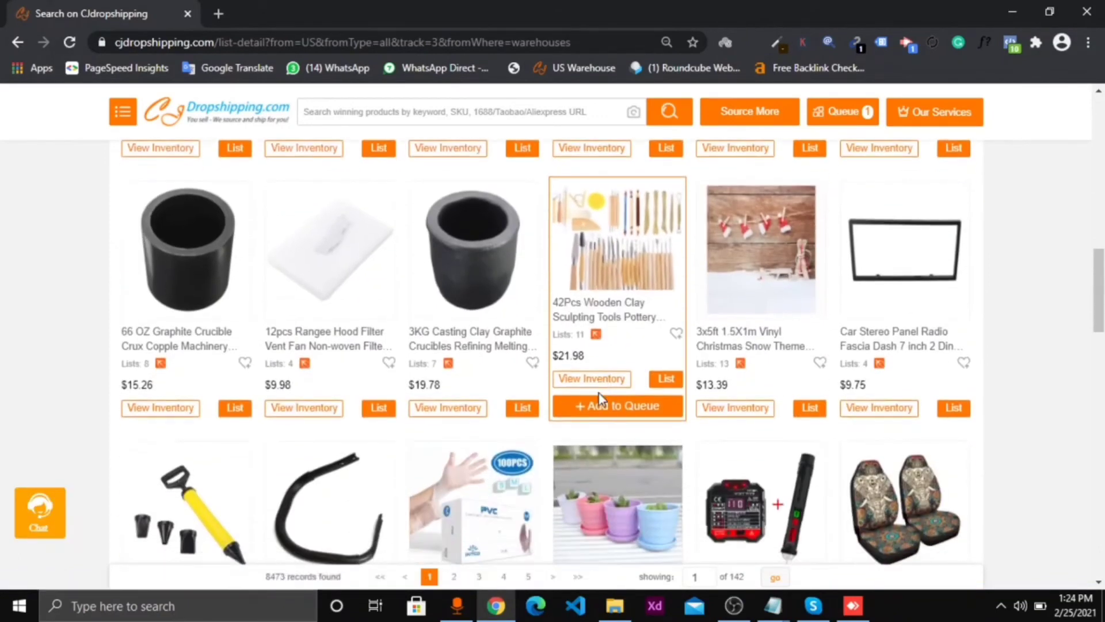
scroll(599, 392, down, 4)
mouse_move(599, 398)
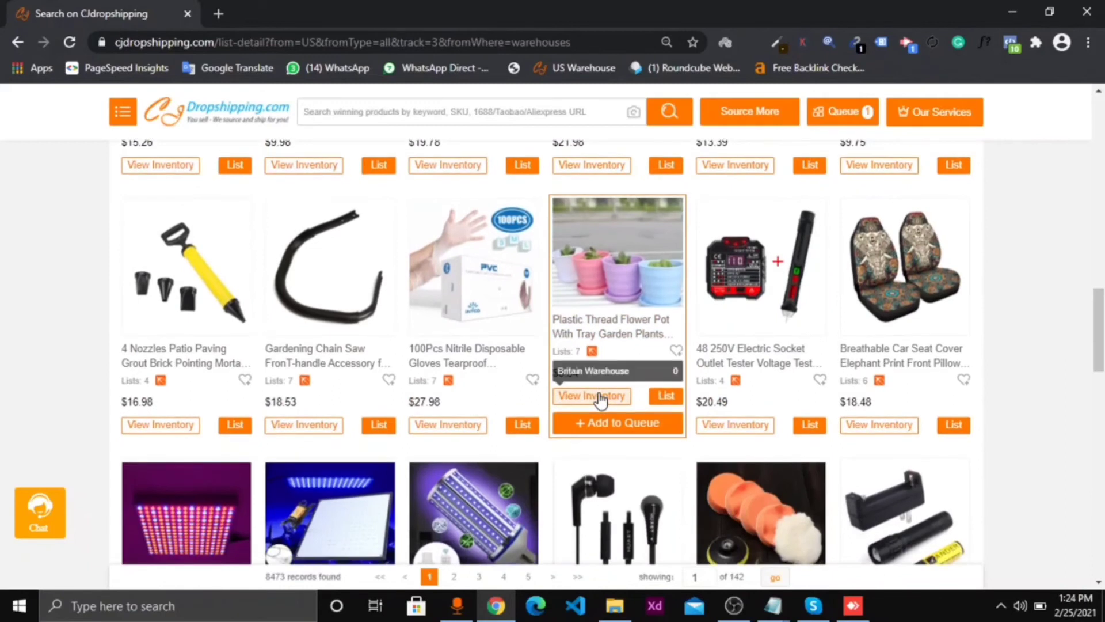
scroll(599, 397, down, 4)
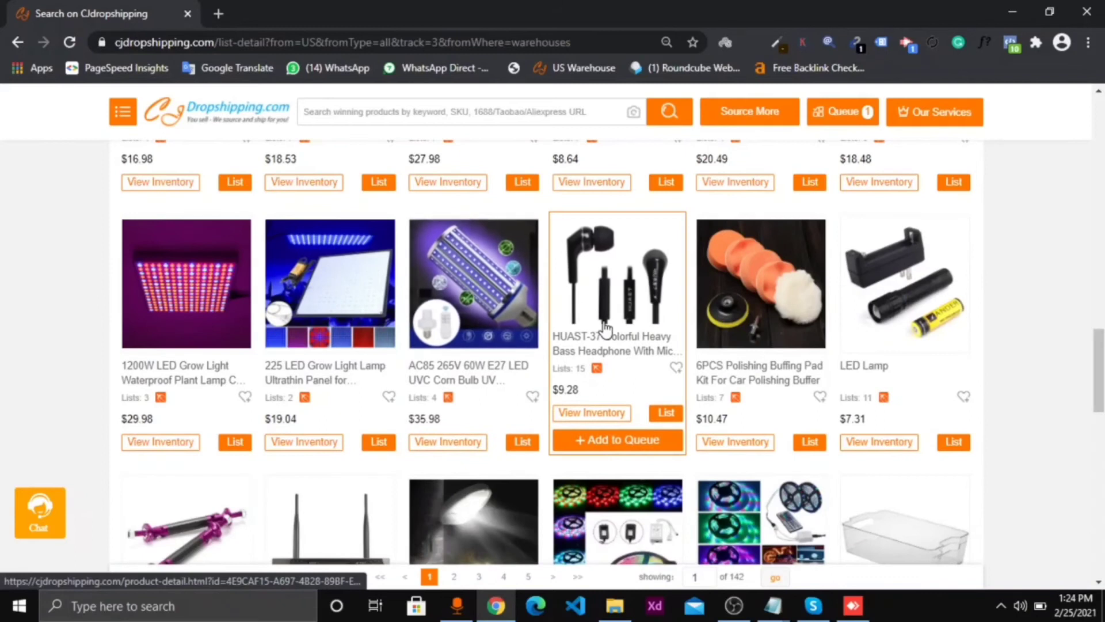
click(599, 347)
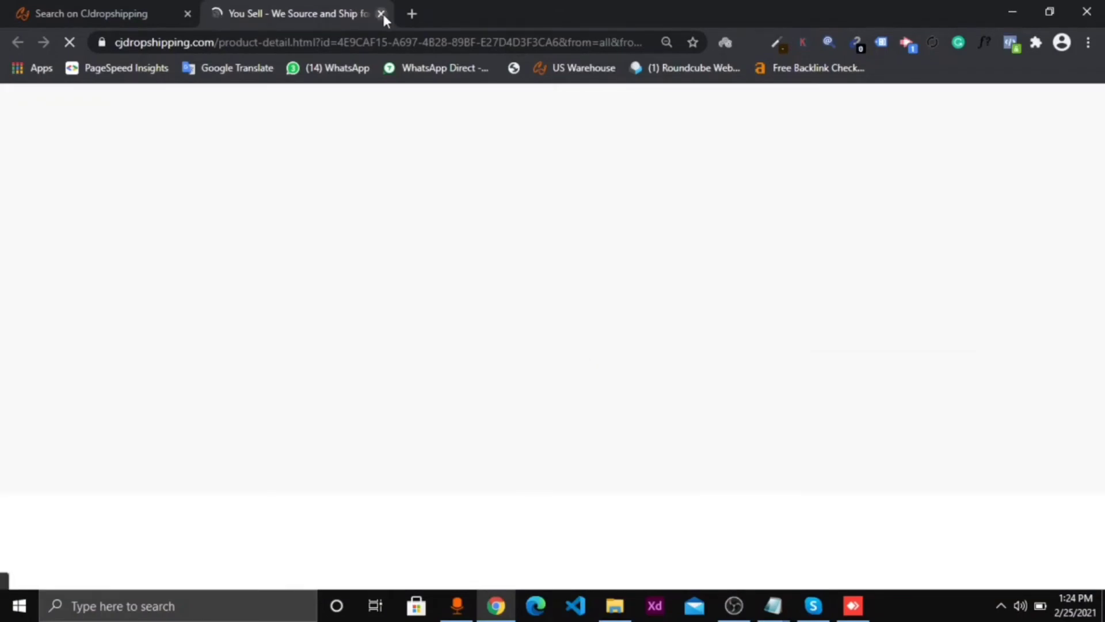
Open the WordPress admin of leemax.in in a new browser tab and log in with the saved credentials.
click(410, 14)
text(lee)
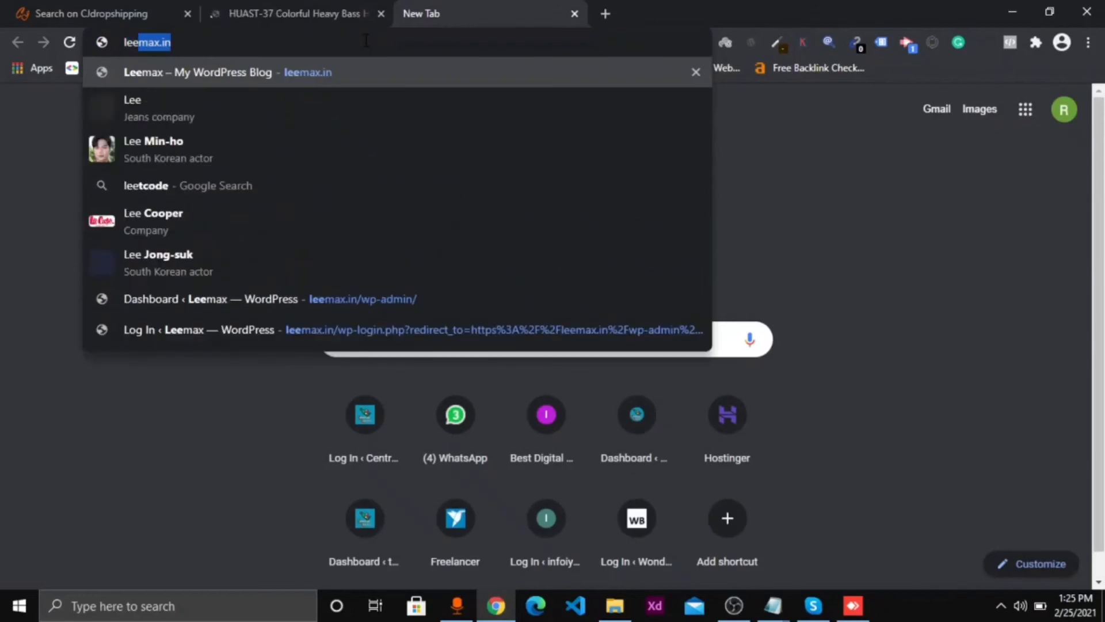
key(Return)
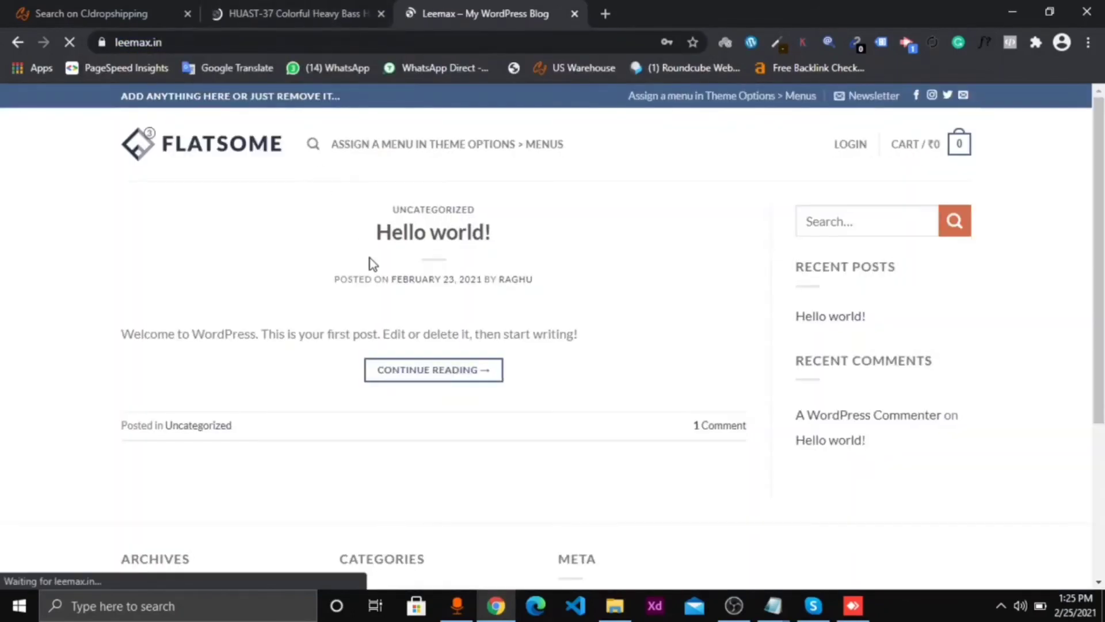
double_click(289, 43)
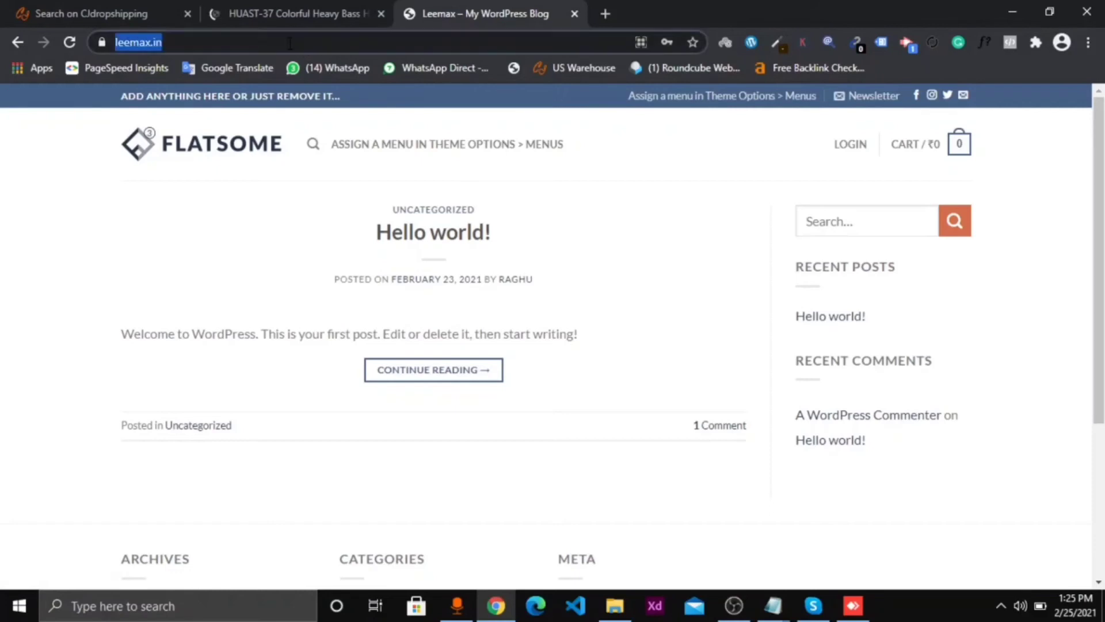
click(301, 44)
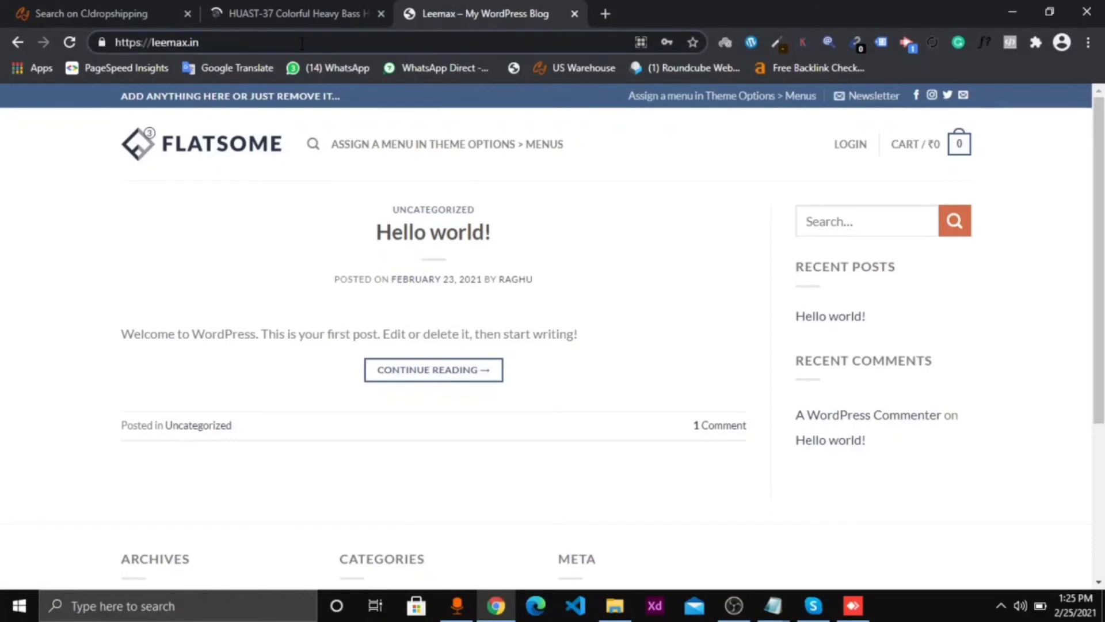
text(/w)
key(Return)
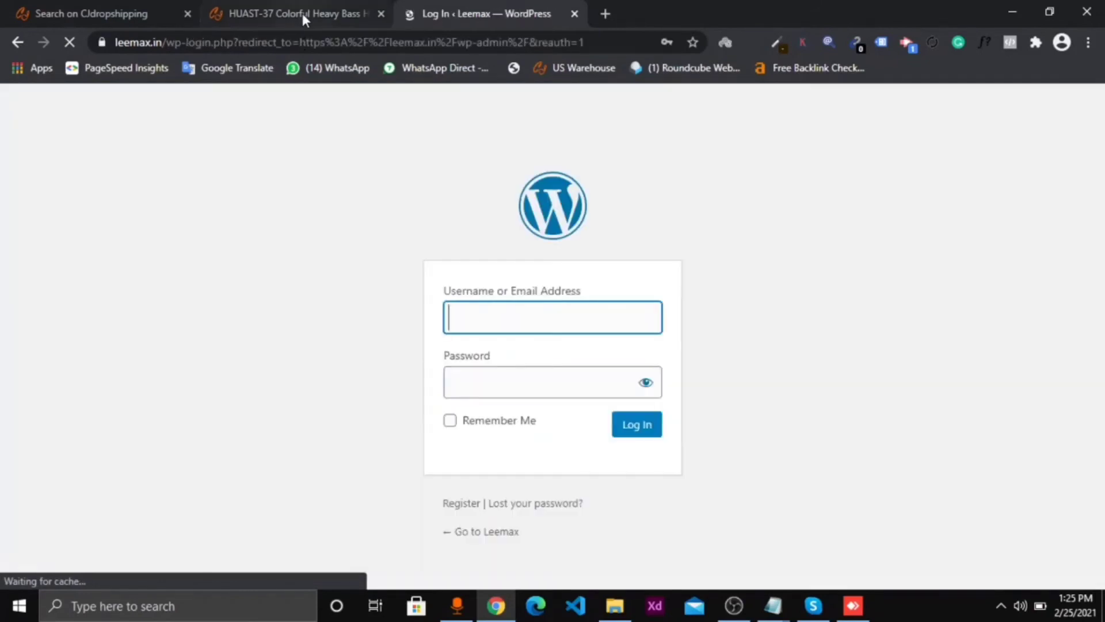
click(636, 424)
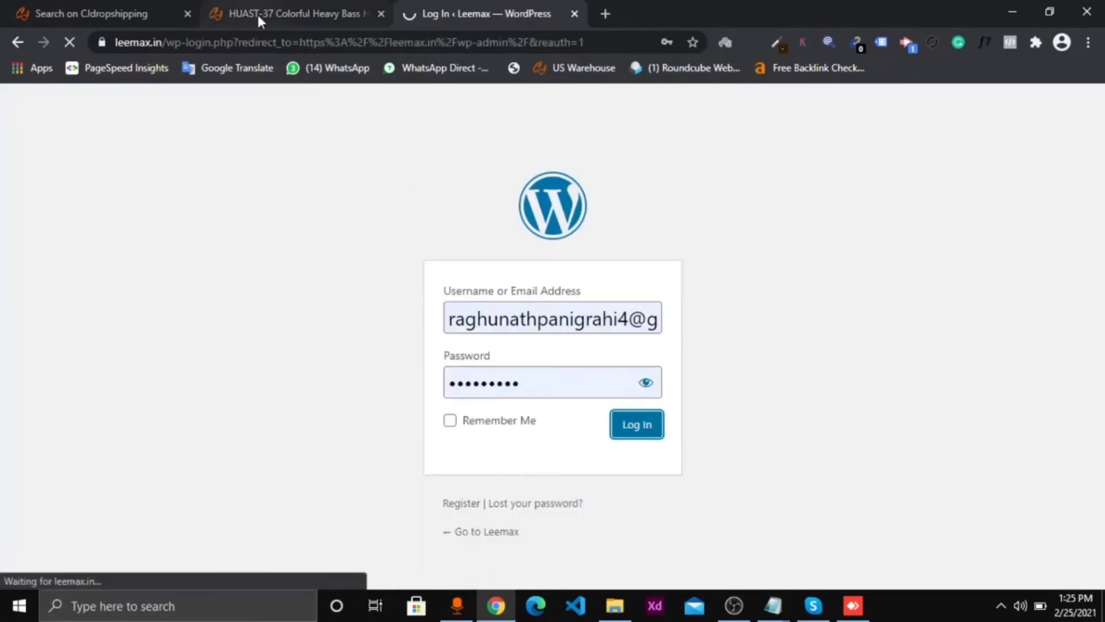
Start listing the HUAST-37 headphone from its CJ product page and choose leemax.in/ - Woocommerce as the store.
click(258, 15)
scroll(384, 364, down, 5)
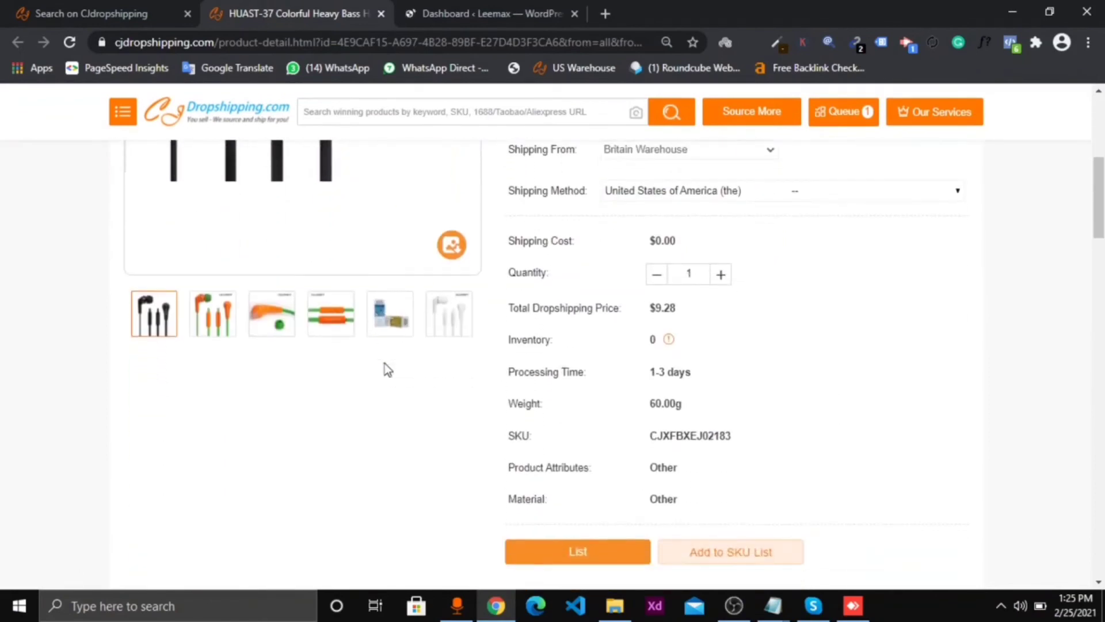
scroll(588, 423, down, 3)
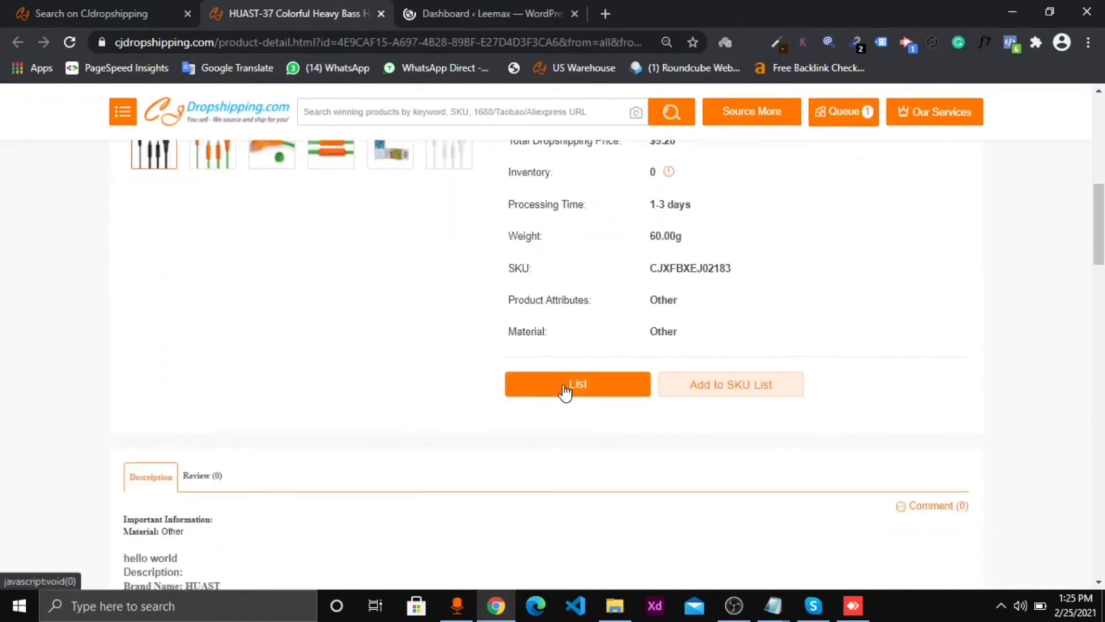
click(564, 385)
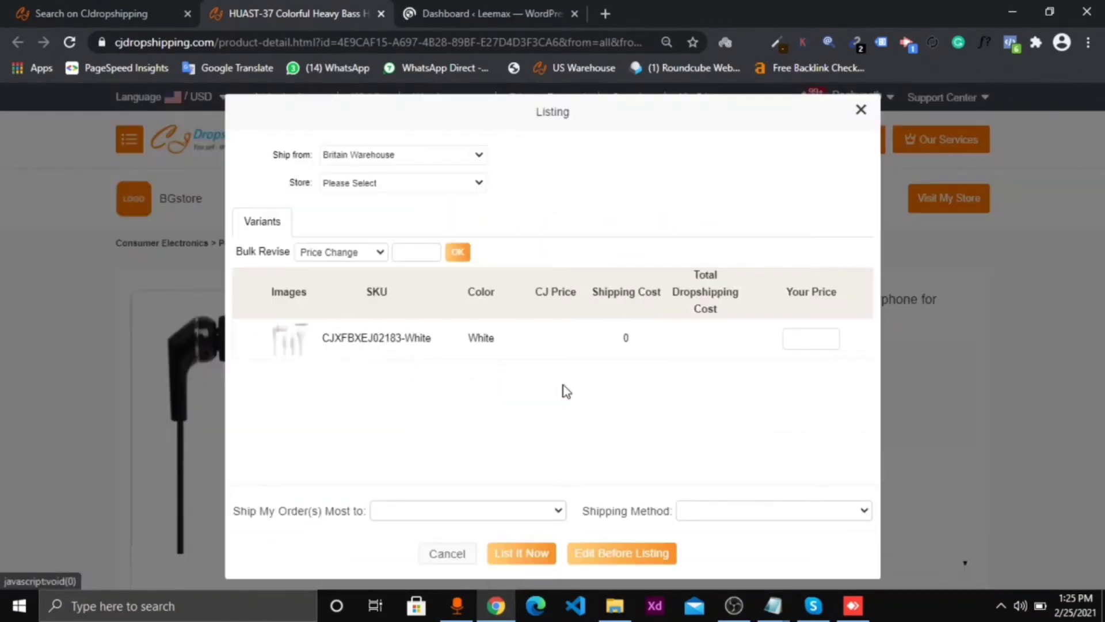
click(390, 189)
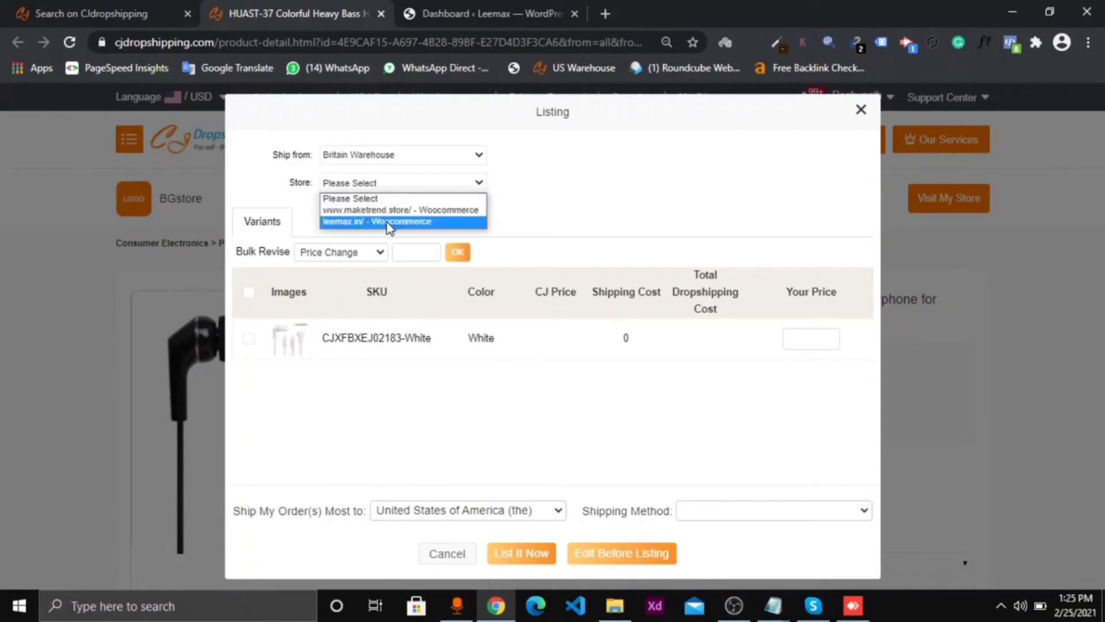
click(387, 222)
Enter "year phone" as a new category for the listing.
click(416, 206)
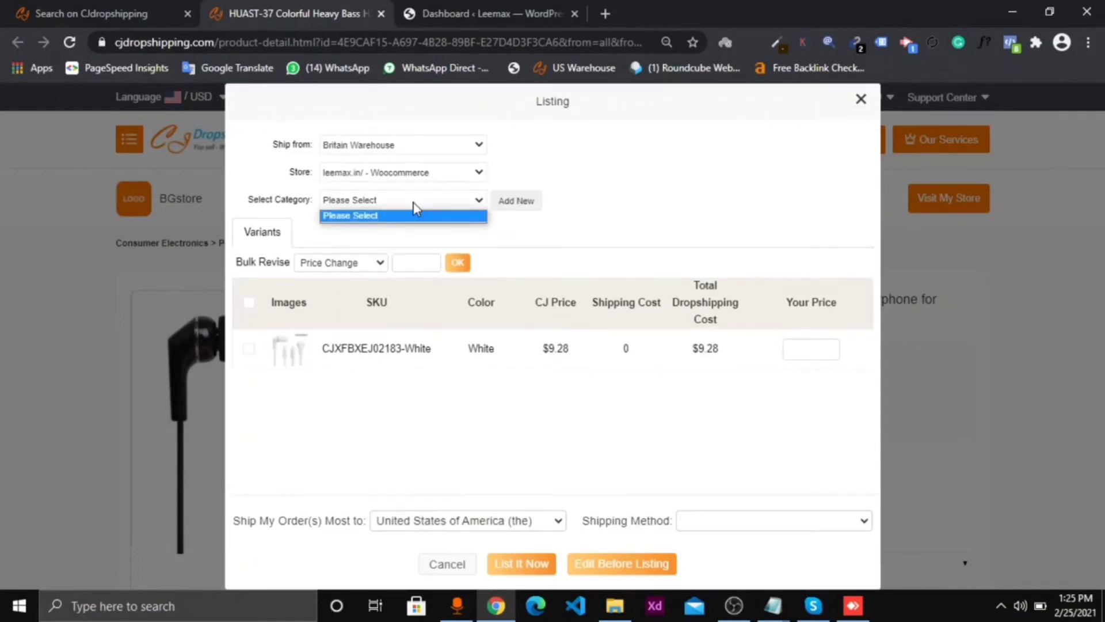
click(517, 202)
click(517, 203)
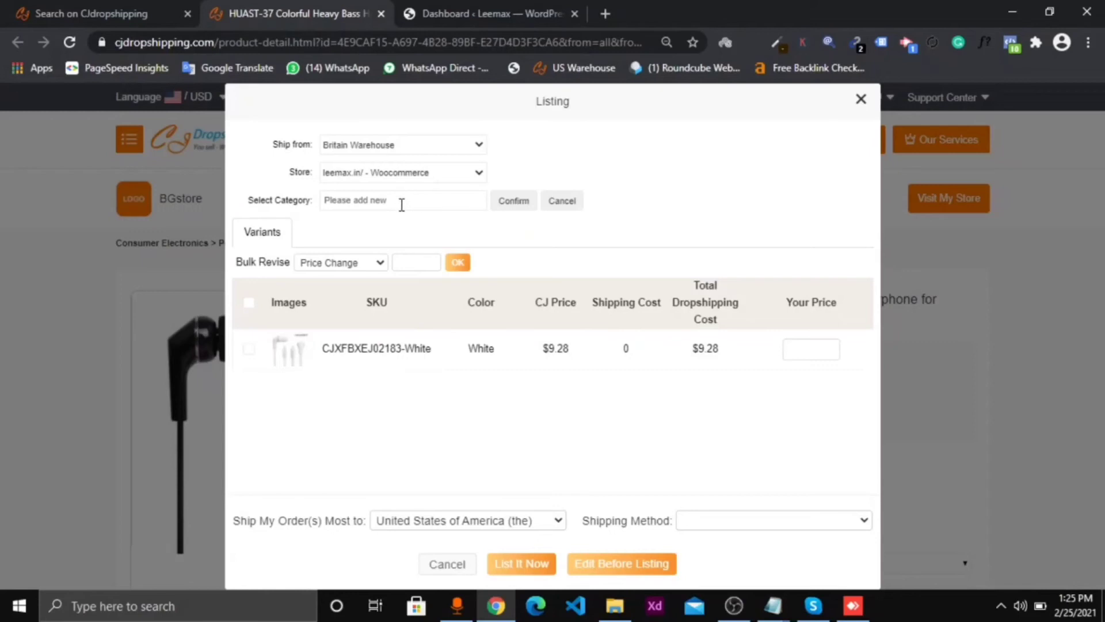
click(401, 205)
text(year phone)
Select all variants, set their price to 10 and list the product immediately.
click(250, 304)
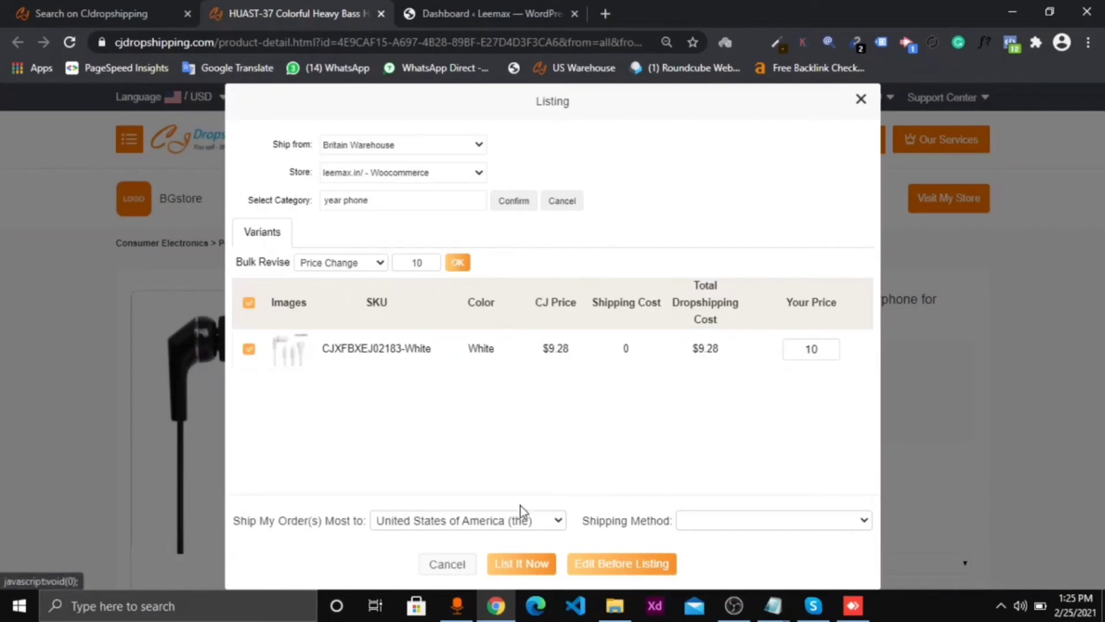
click(511, 570)
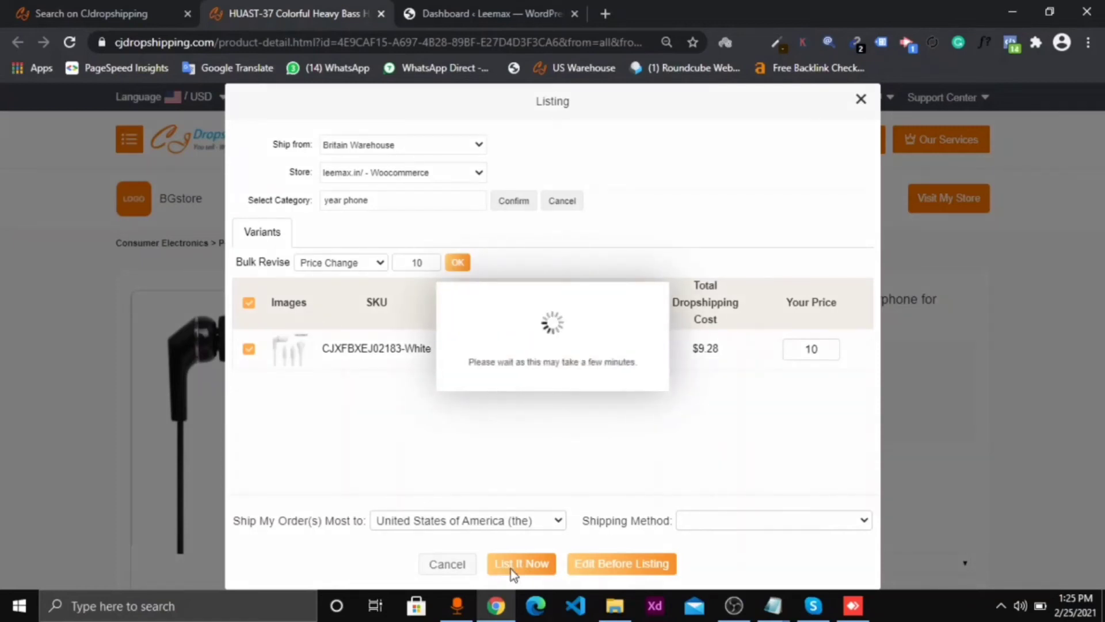
Open the full product list in the leemax.in WordPress admin and look for the listed headphone.
click(461, 8)
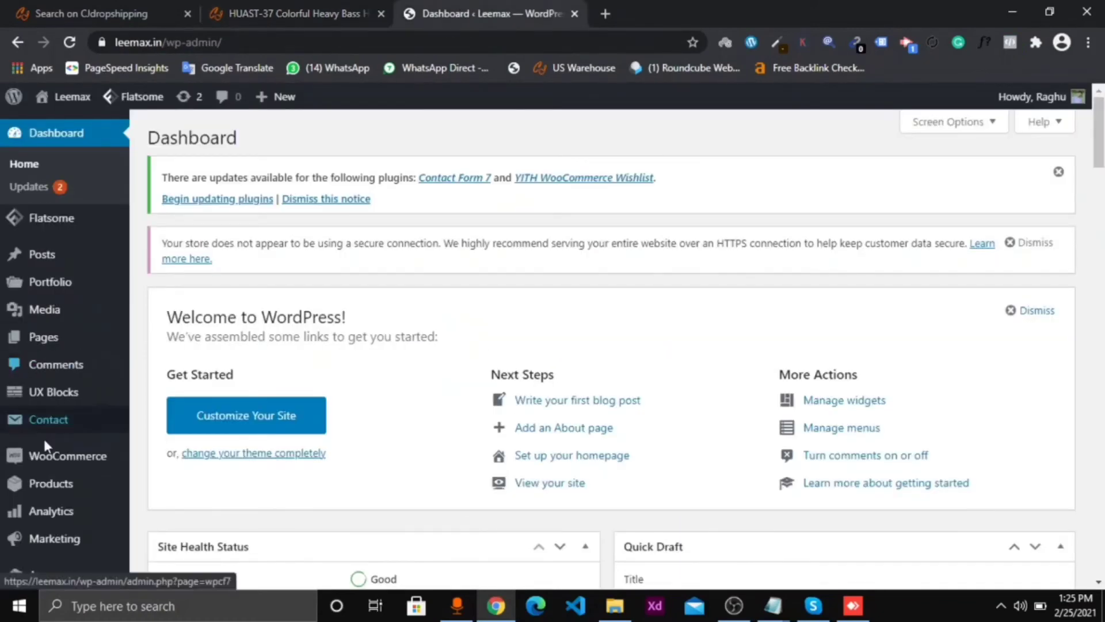
mouse_move(72, 491)
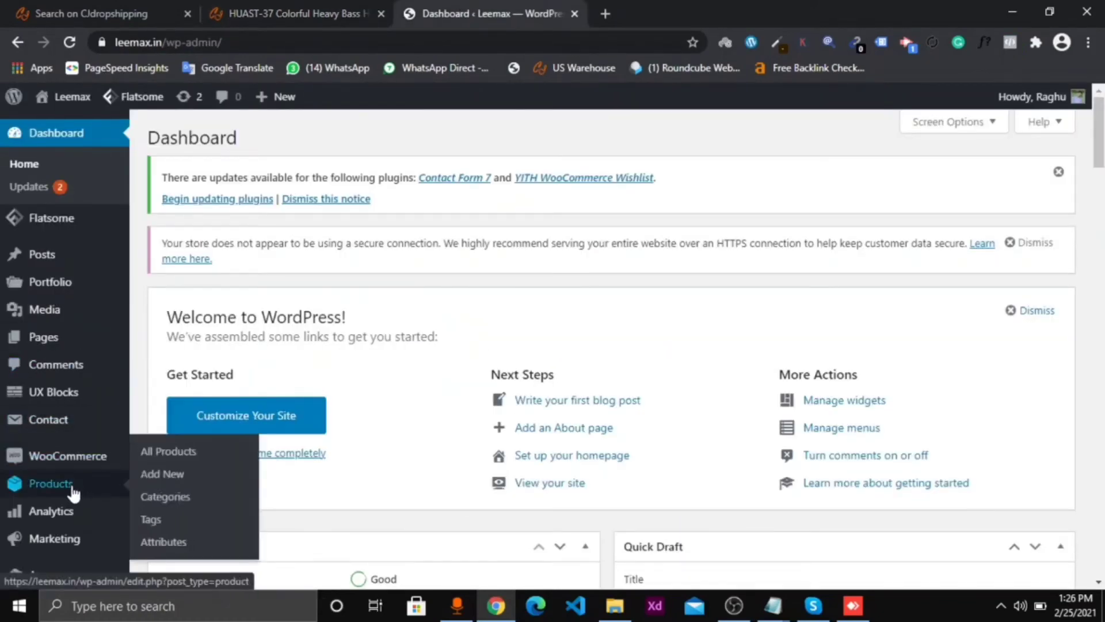
click(167, 453)
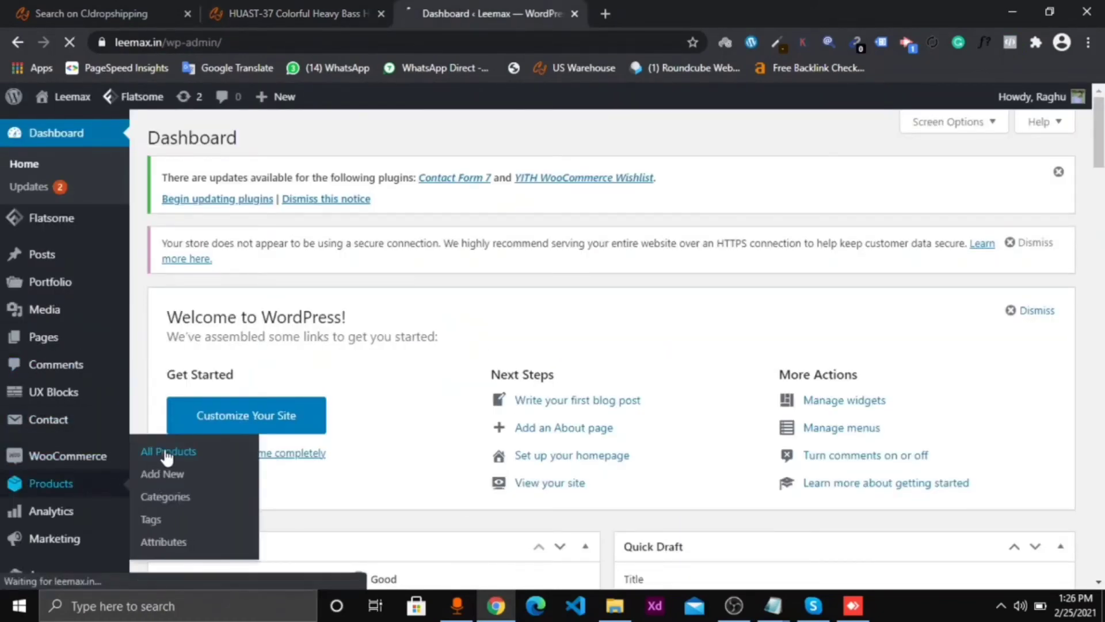
click(305, 10)
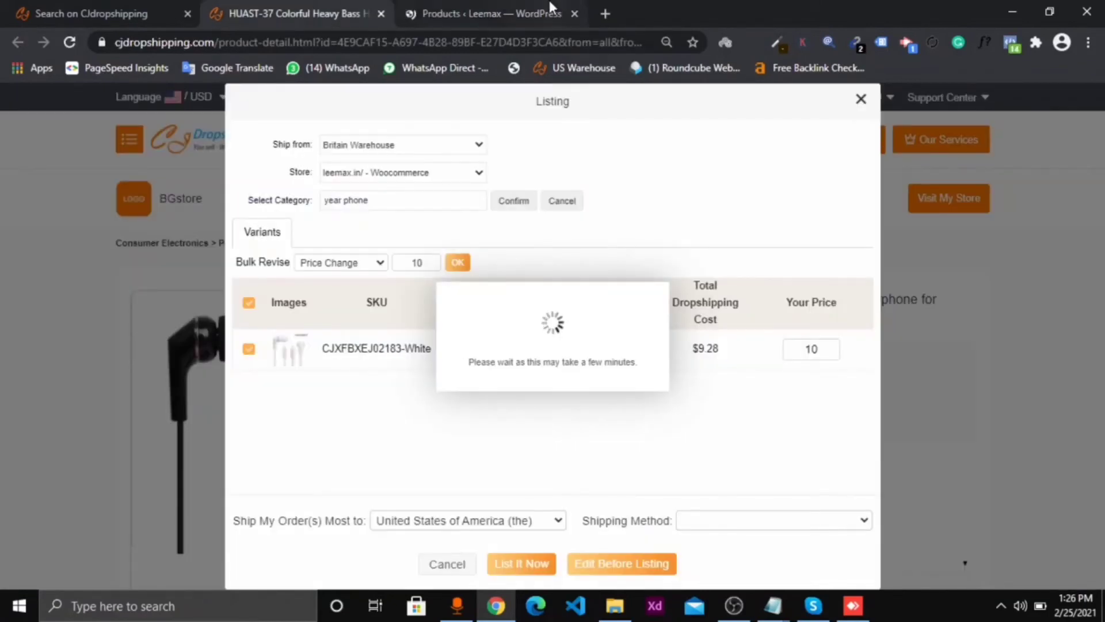
click(485, 8)
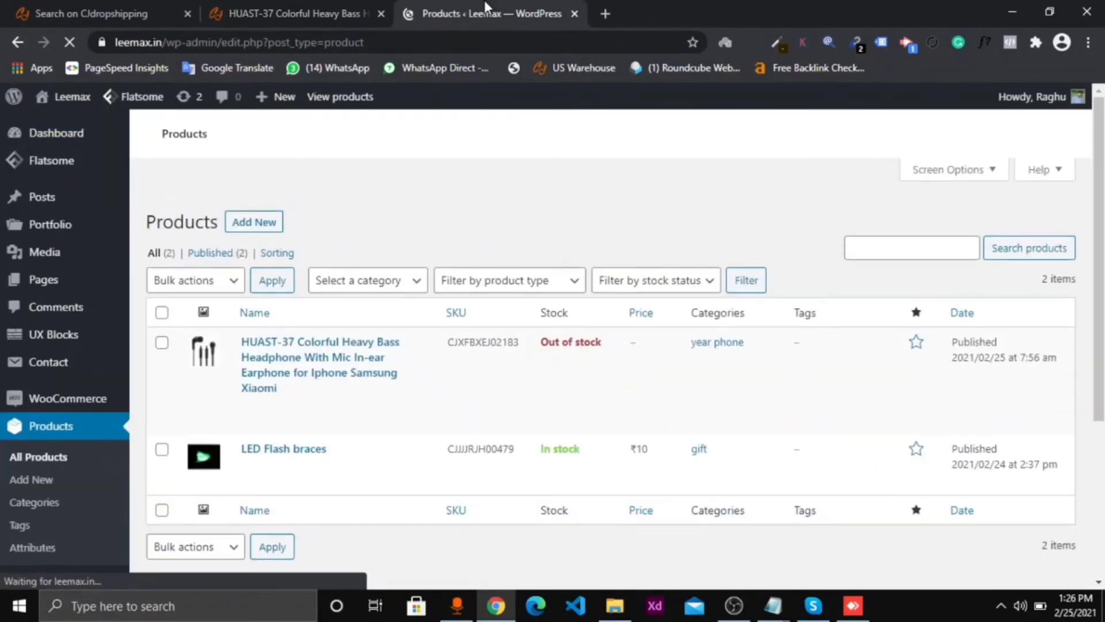
scroll(408, 443, down, 3)
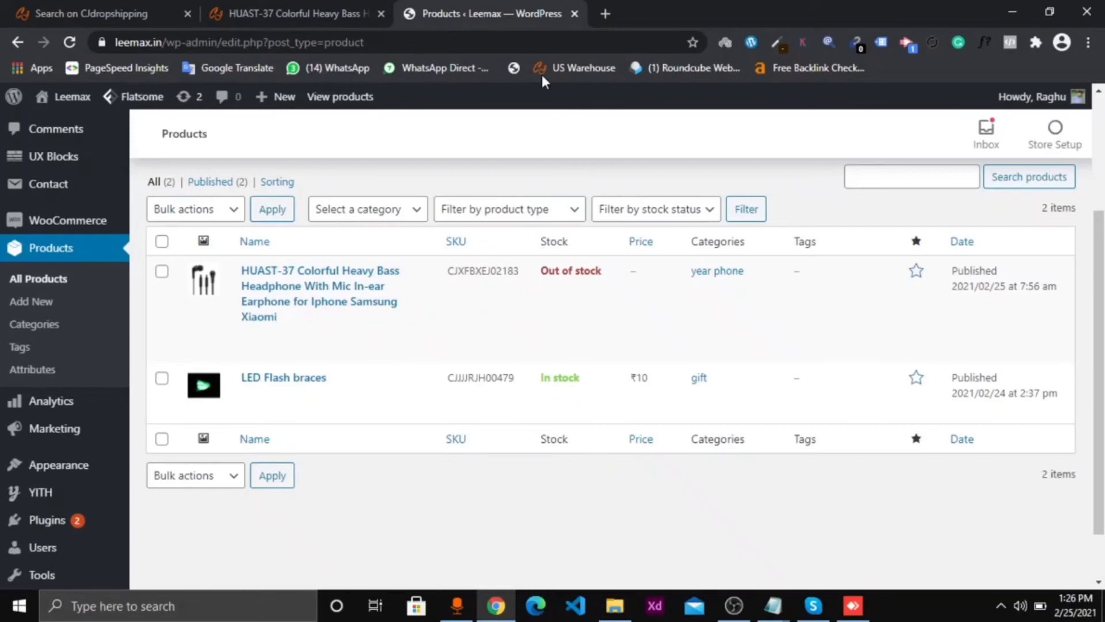
Check the listing status on the CJ product page and reload the WordPress product list.
click(279, 9)
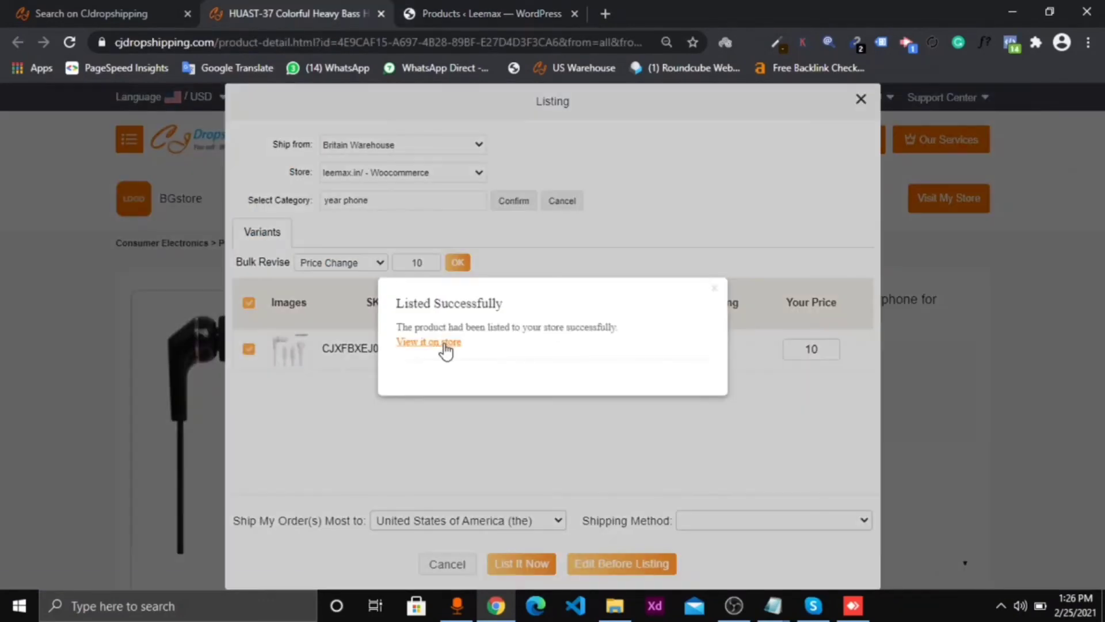
click(496, 8)
click(68, 43)
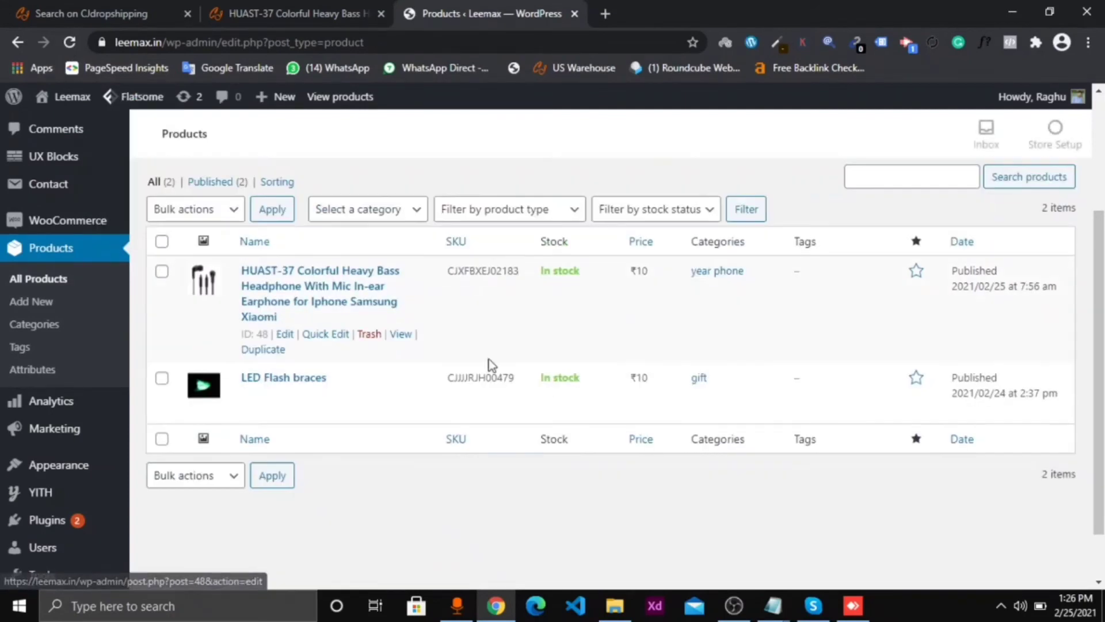
Open the HUAST-37 headphone's store page in a new tab and review its color options, images and description.
right_click(401, 339)
click(433, 345)
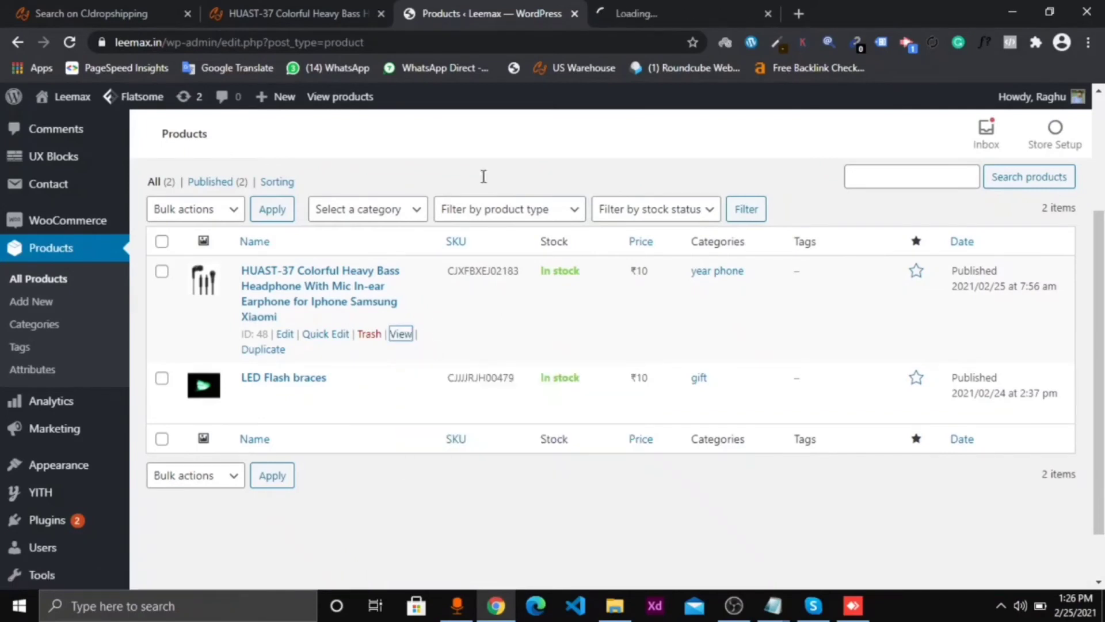
click(689, 2)
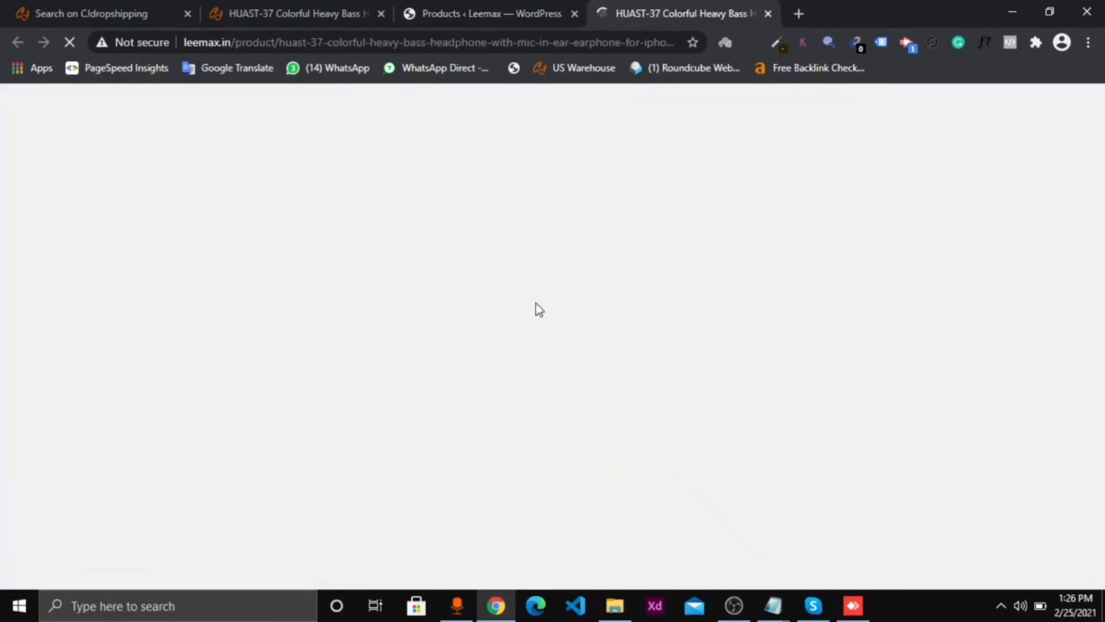
scroll(538, 309, down, 2)
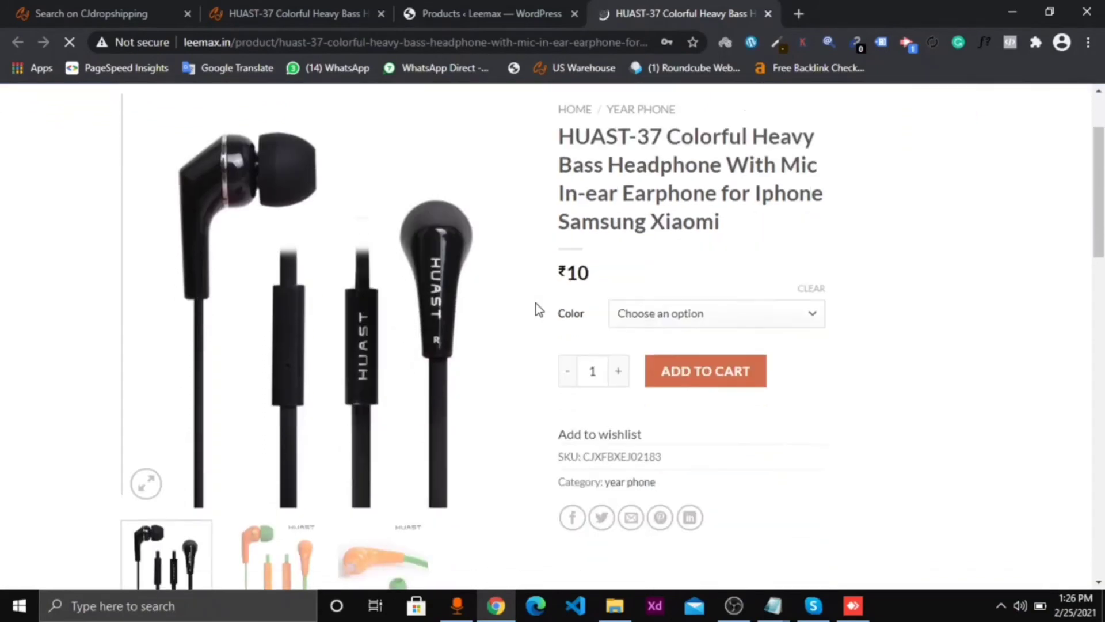
click(689, 298)
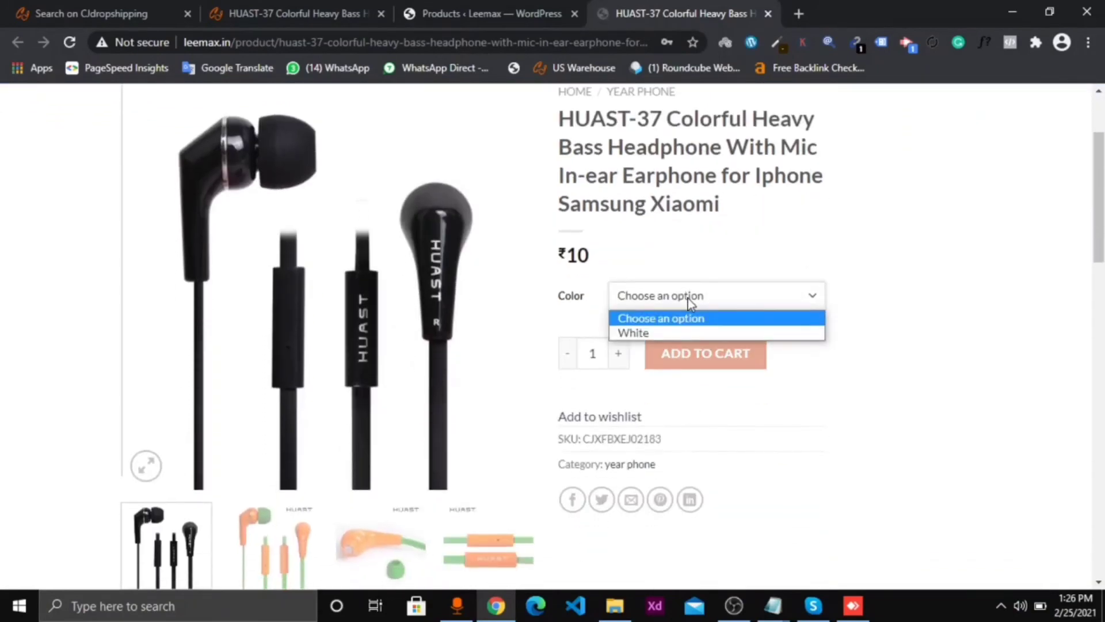
scroll(919, 316, down, 10)
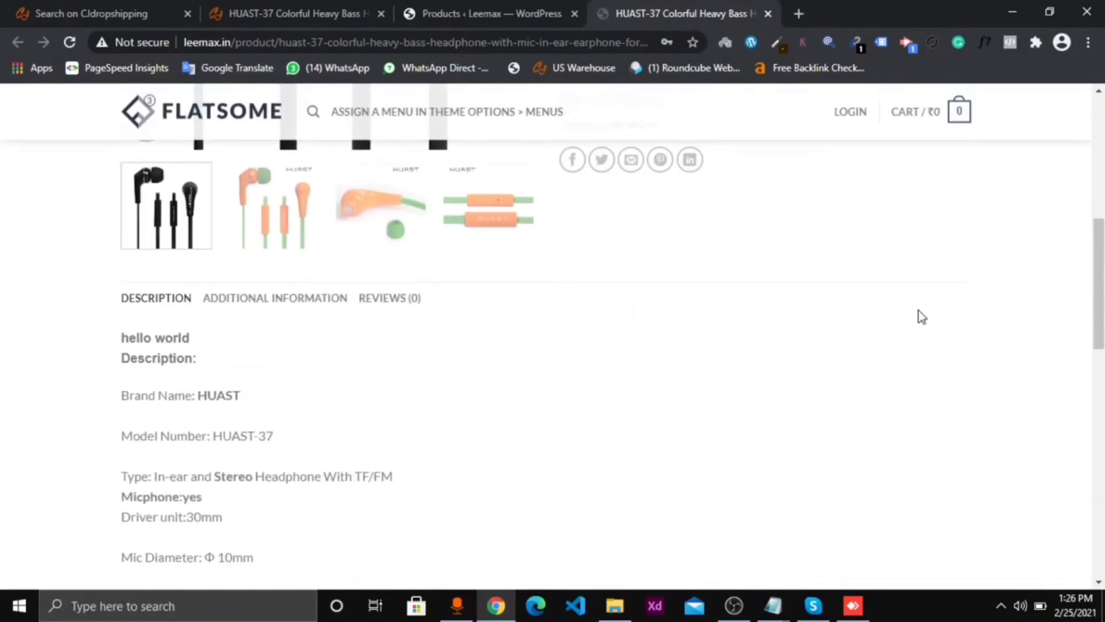
scroll(922, 316, down, 8)
key(Home)
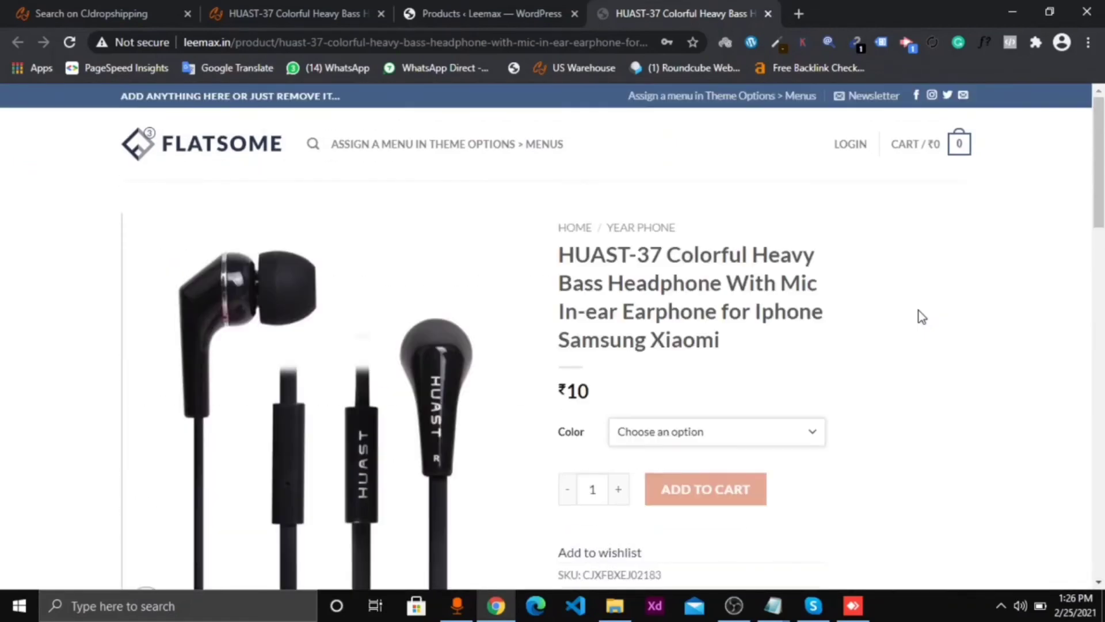
Choose White as the headphone's color on the store page.
click(711, 434)
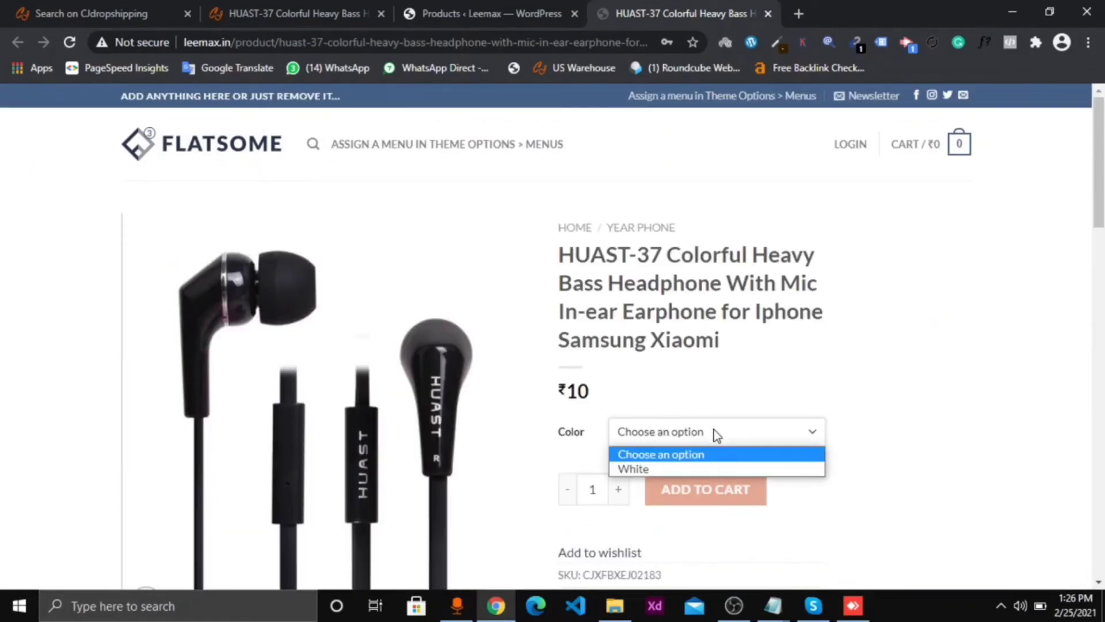
click(690, 467)
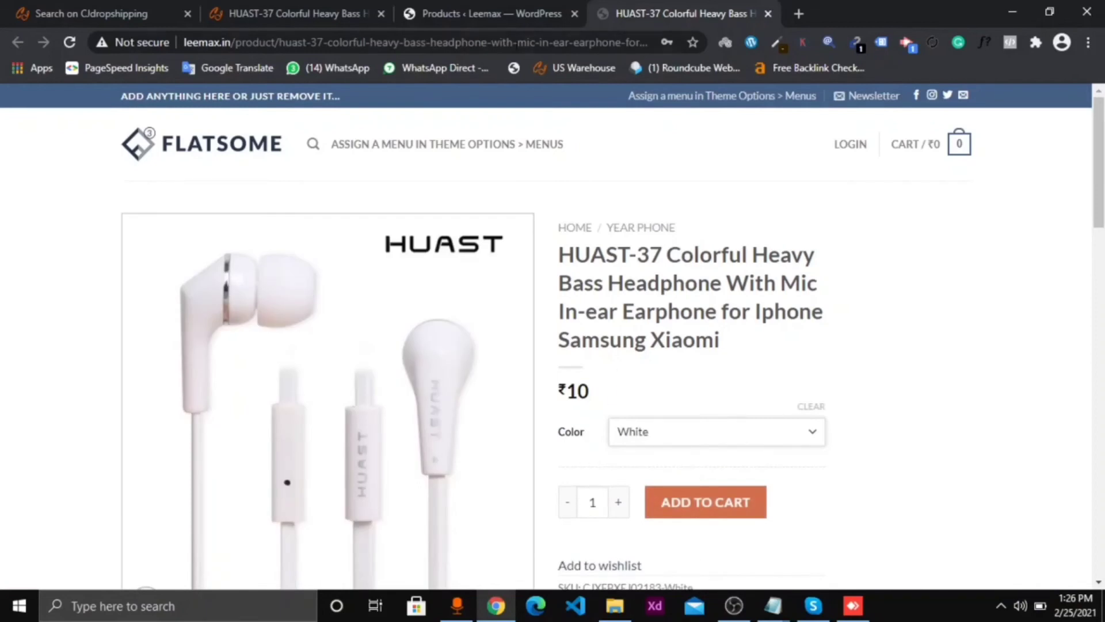
Return to the WordPress admin and open the currency options in WooCommerce's general settings.
click(466, 3)
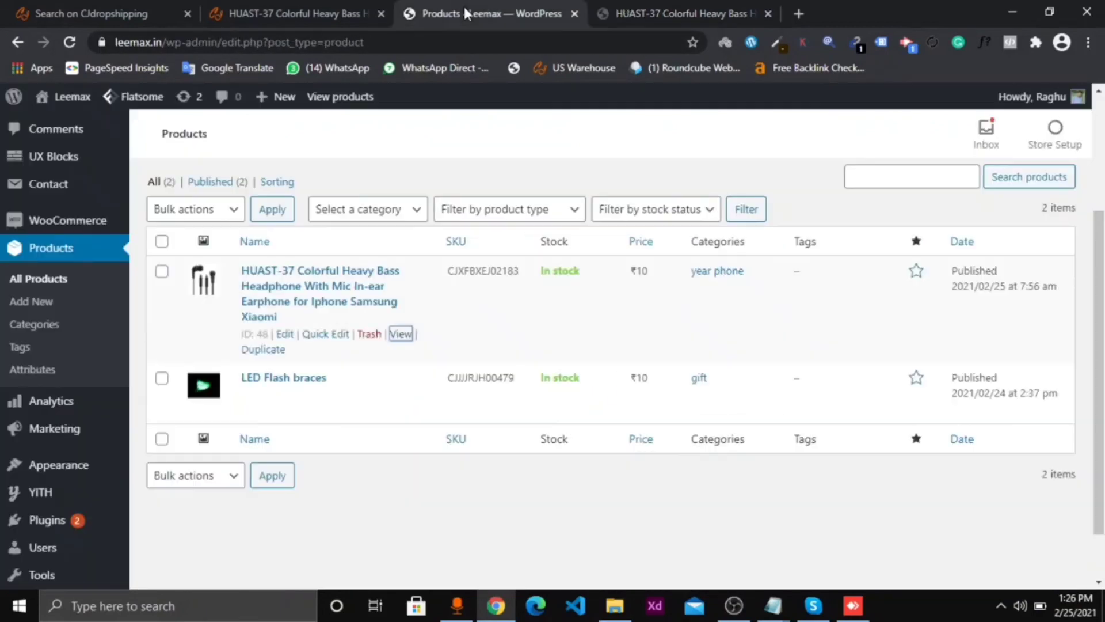
mouse_move(75, 333)
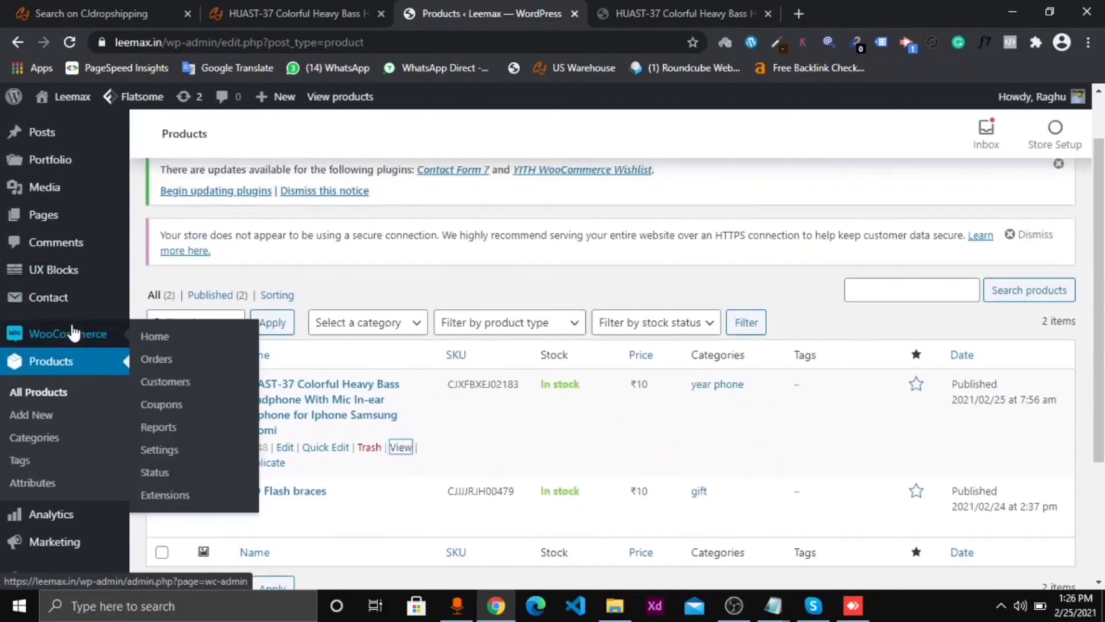
click(167, 457)
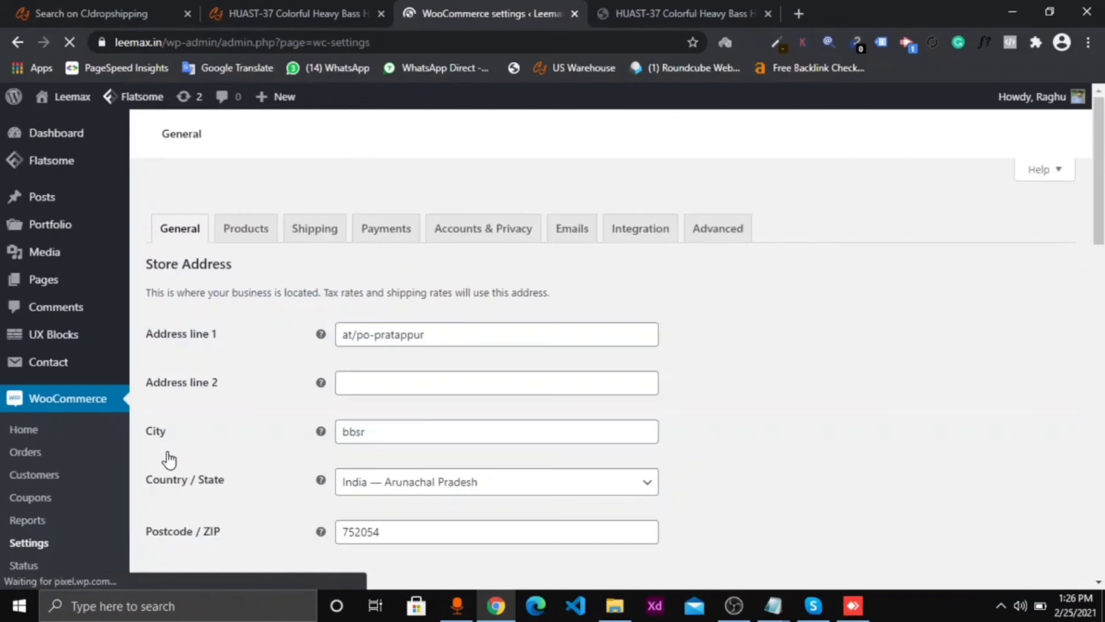
scroll(169, 459, down, 15)
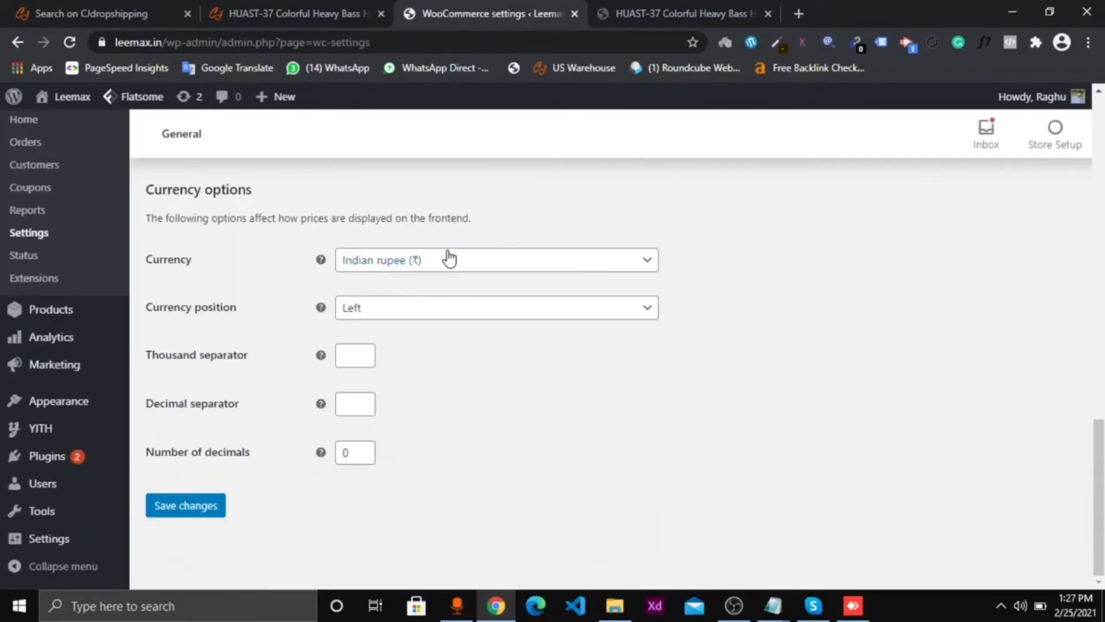
click(450, 260)
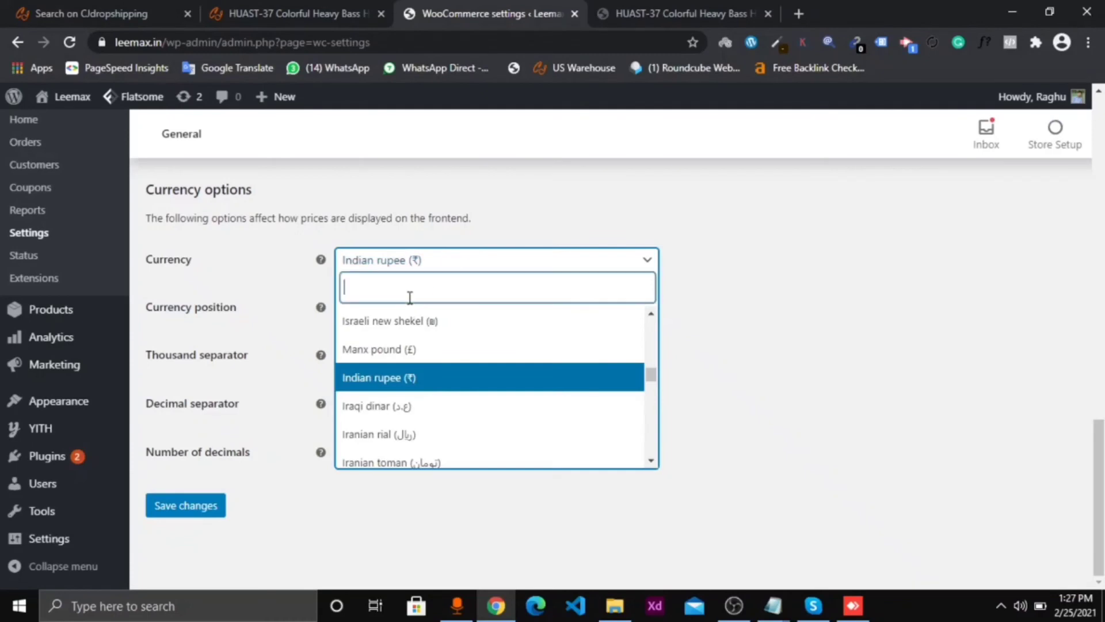
text(us)
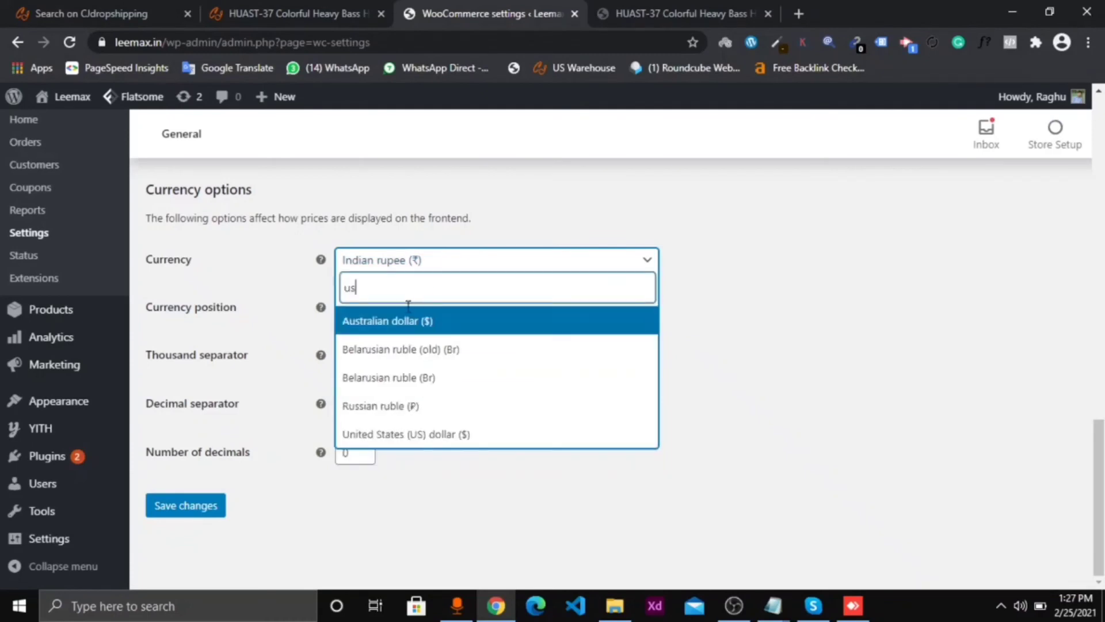
click(450, 327)
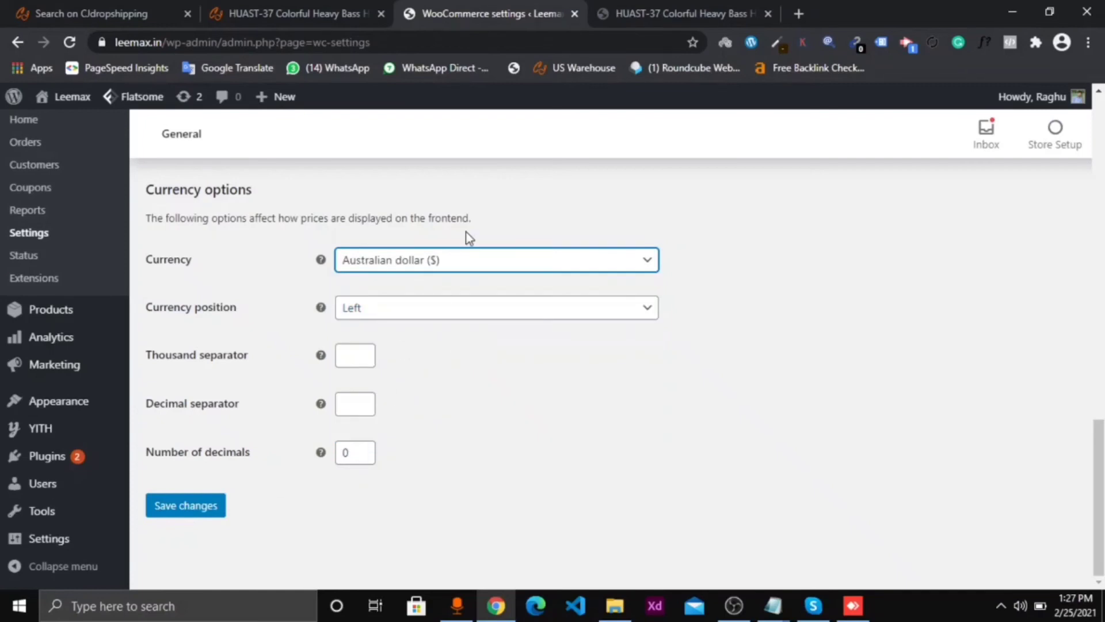
Set the store currency to United States (US) dollar ($) and save the settings.
click(456, 271)
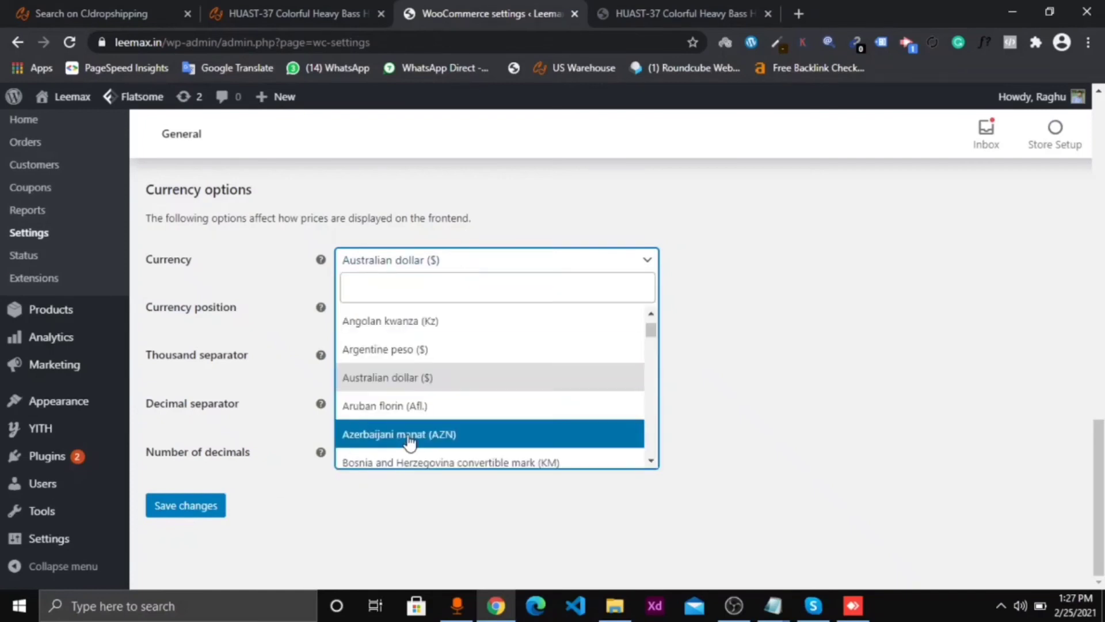
scroll(409, 442, down, 20)
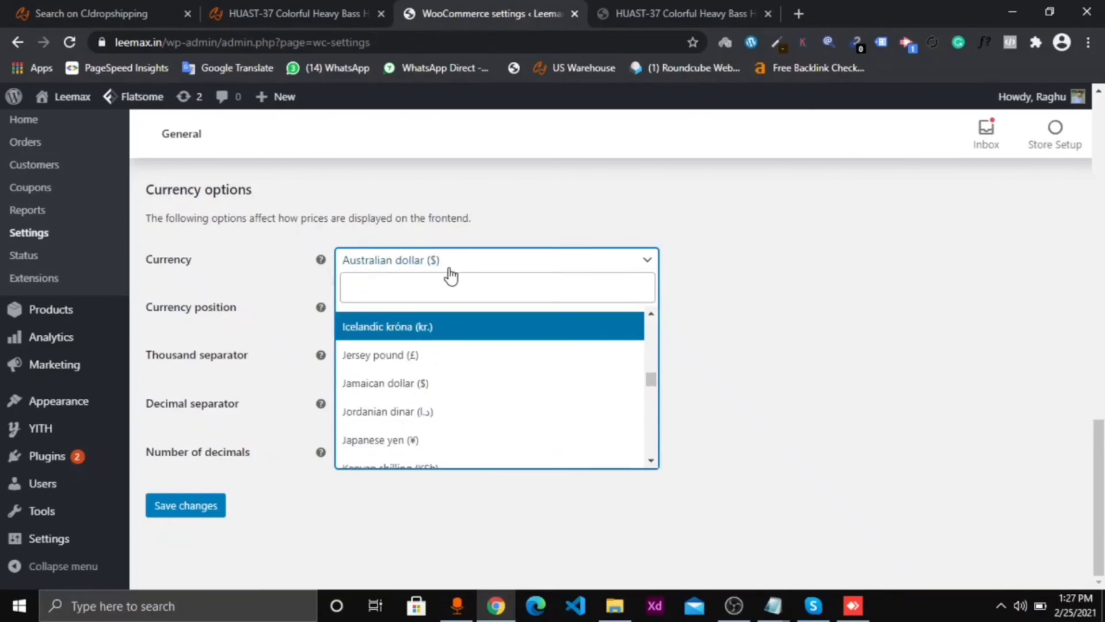
click(437, 287)
text(un)
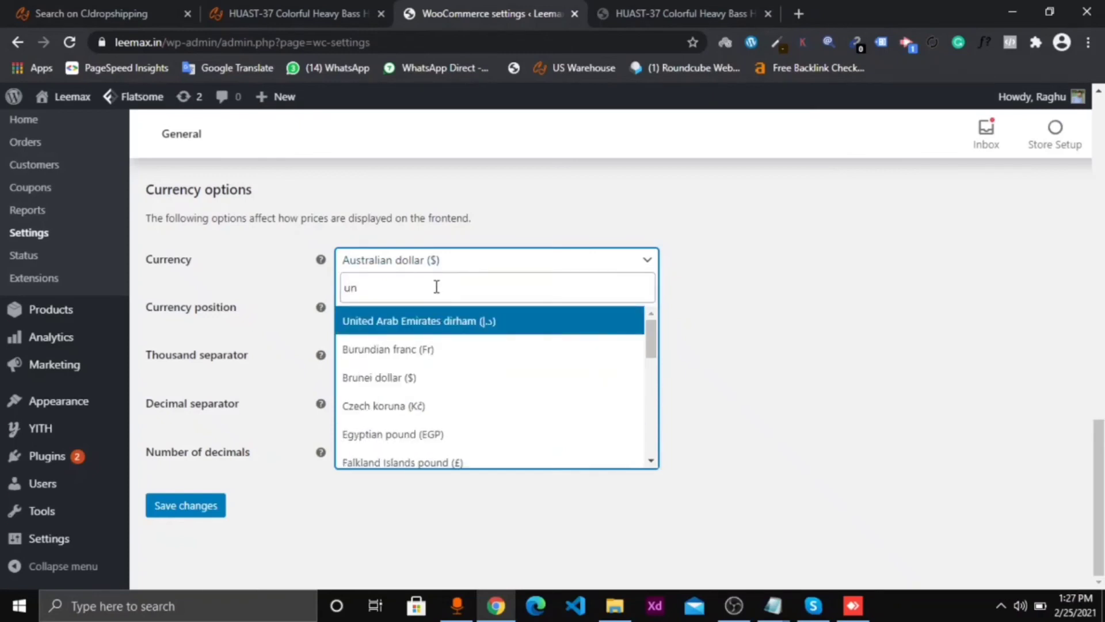
text(i)
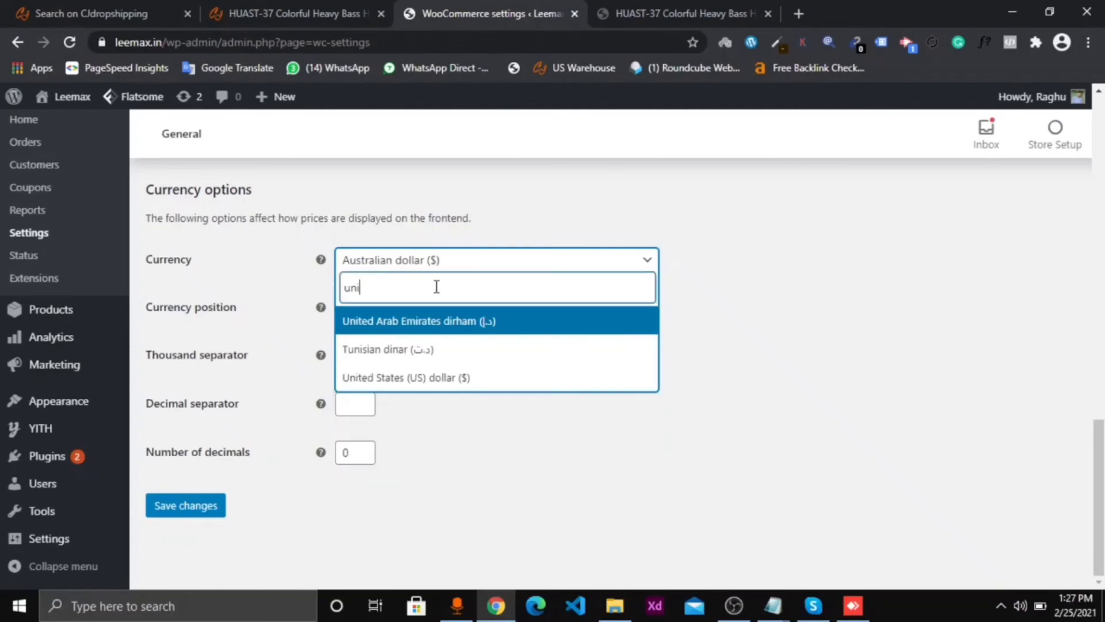
click(414, 377)
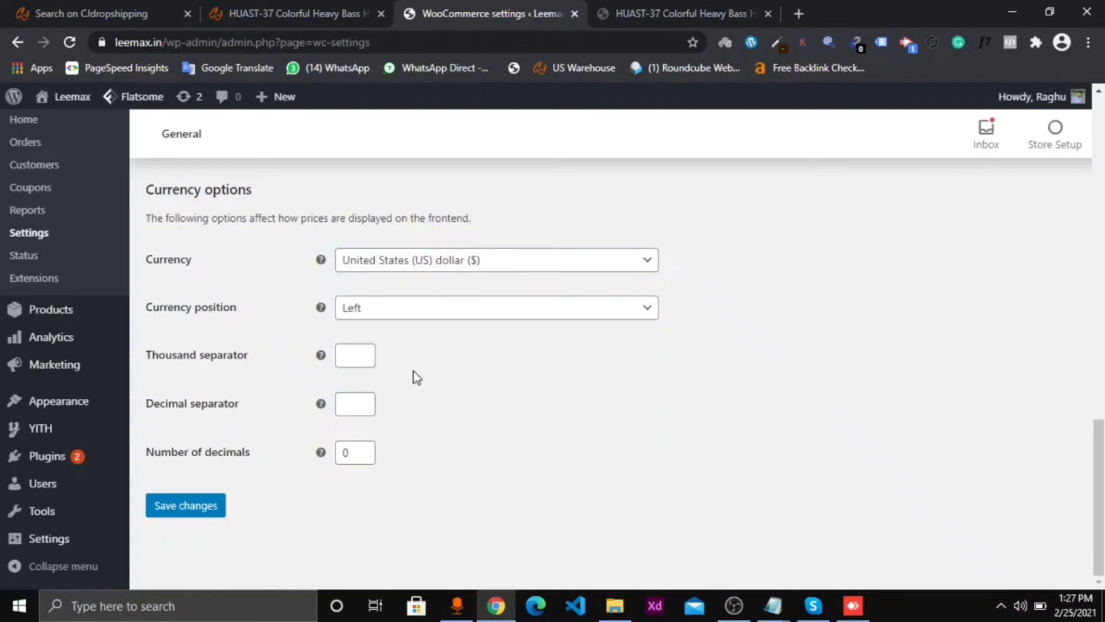
click(195, 512)
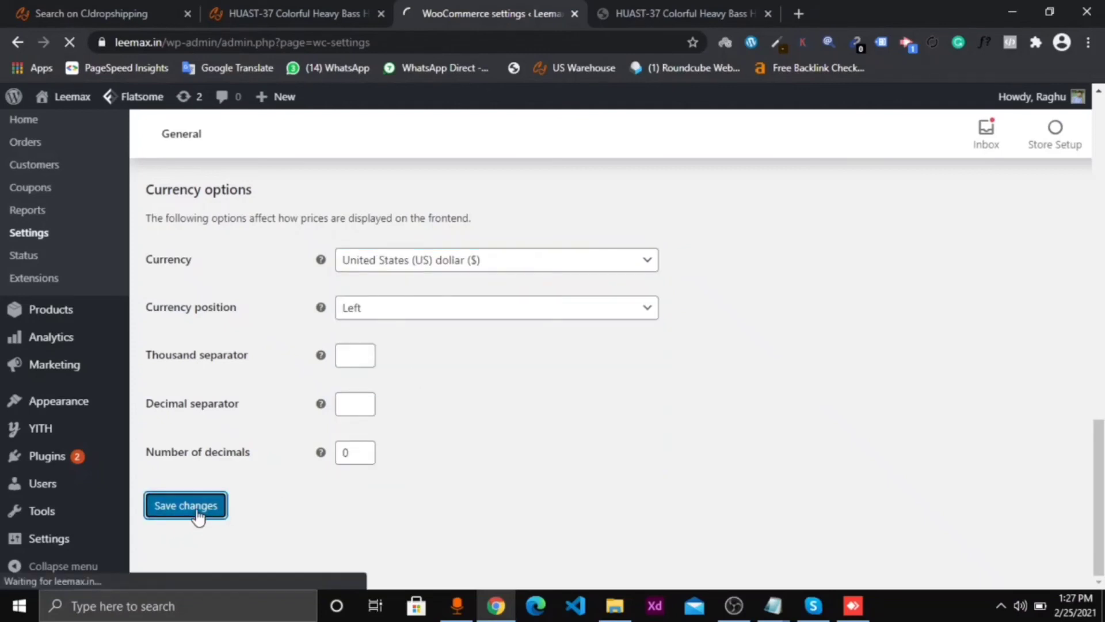
Check the headphone's price on the store page and its listing status on the CJ product page.
click(649, 13)
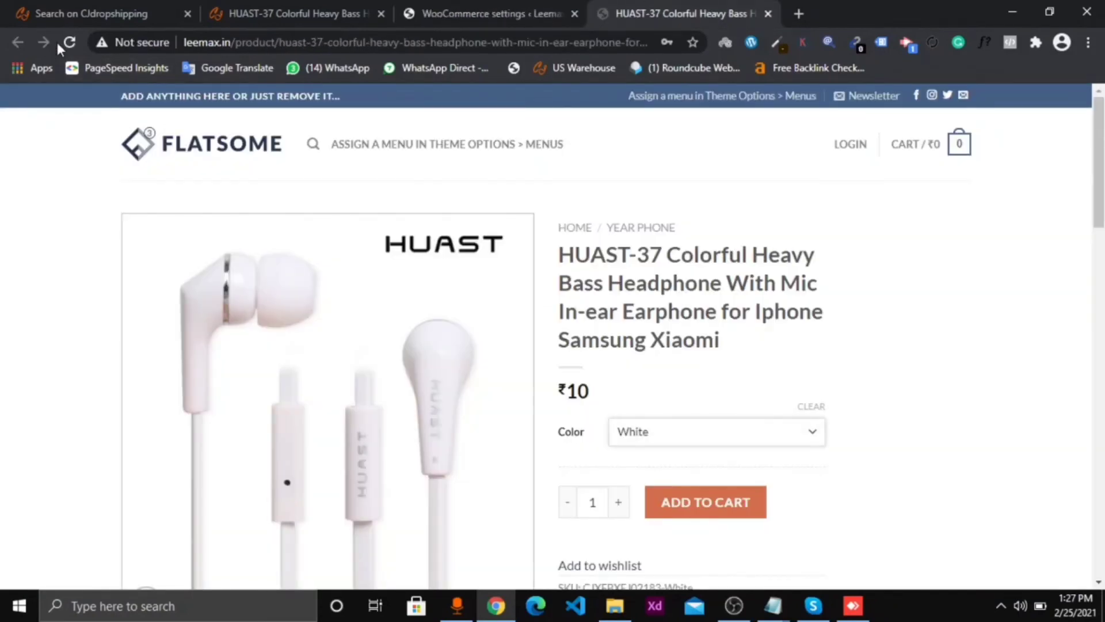
click(320, 12)
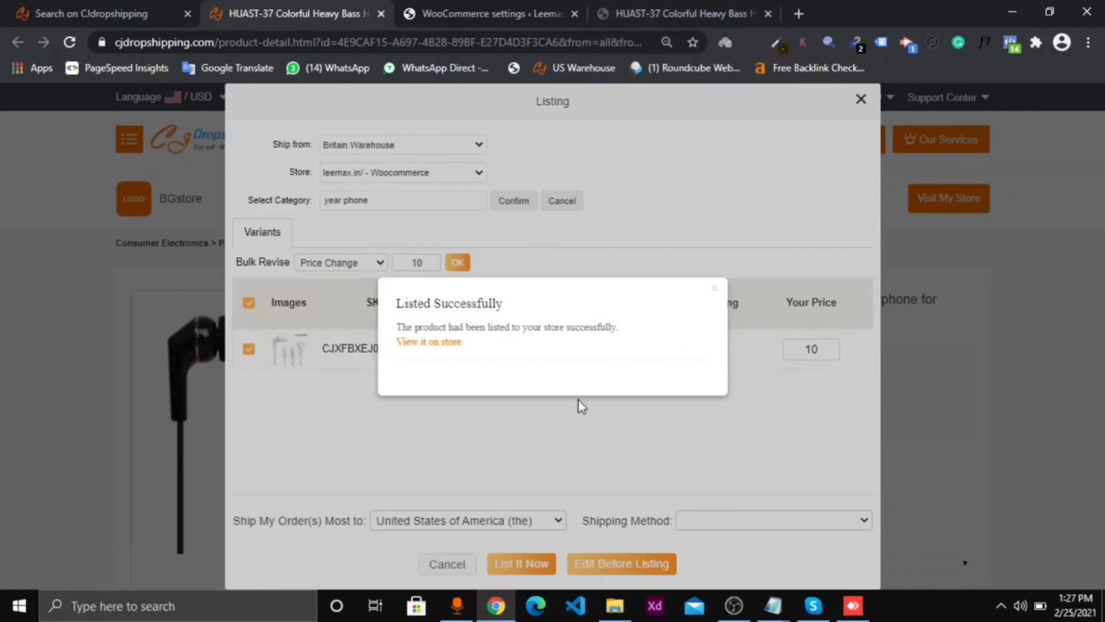
click(685, 10)
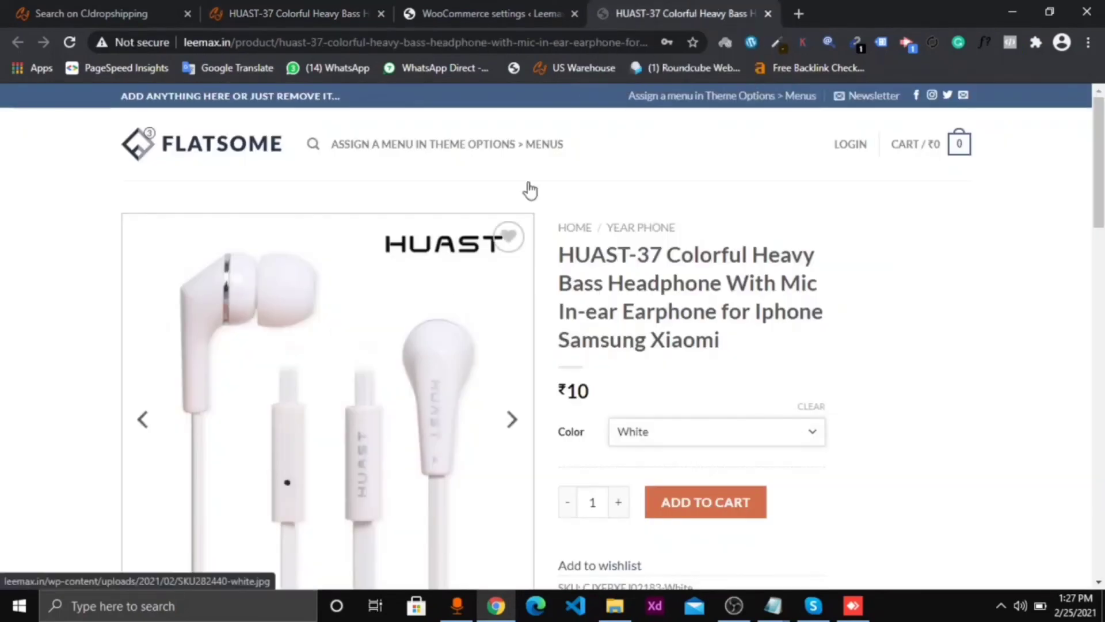
Go back to the WordPress admin and open the list of all products.
click(487, 15)
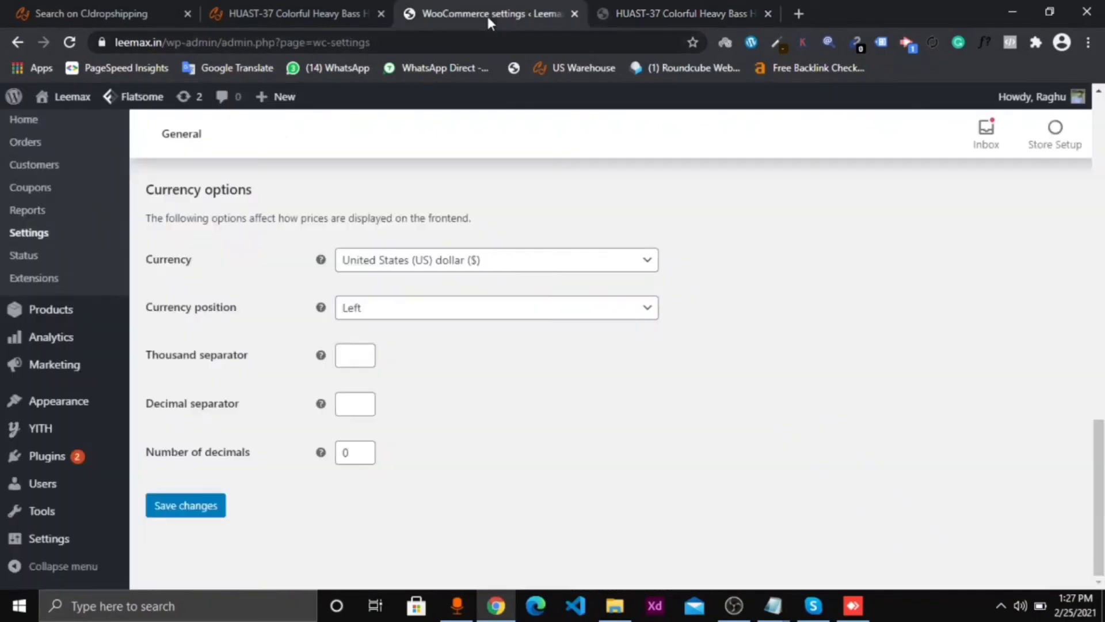
scroll(80, 360, down, 5)
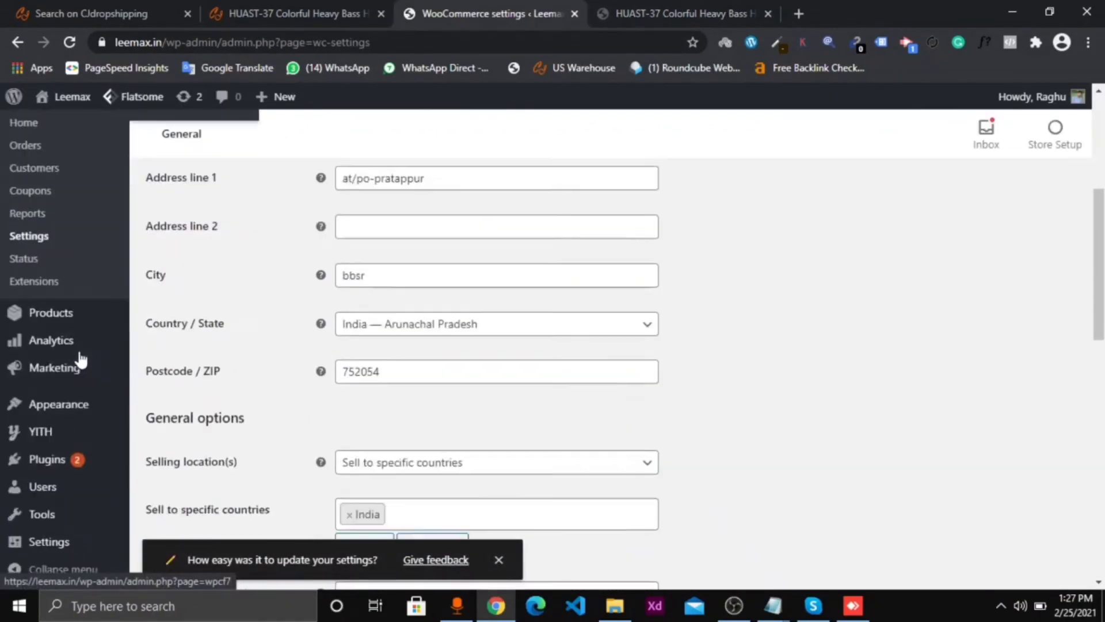
scroll(81, 360, down, 1)
mouse_move(87, 318)
click(162, 315)
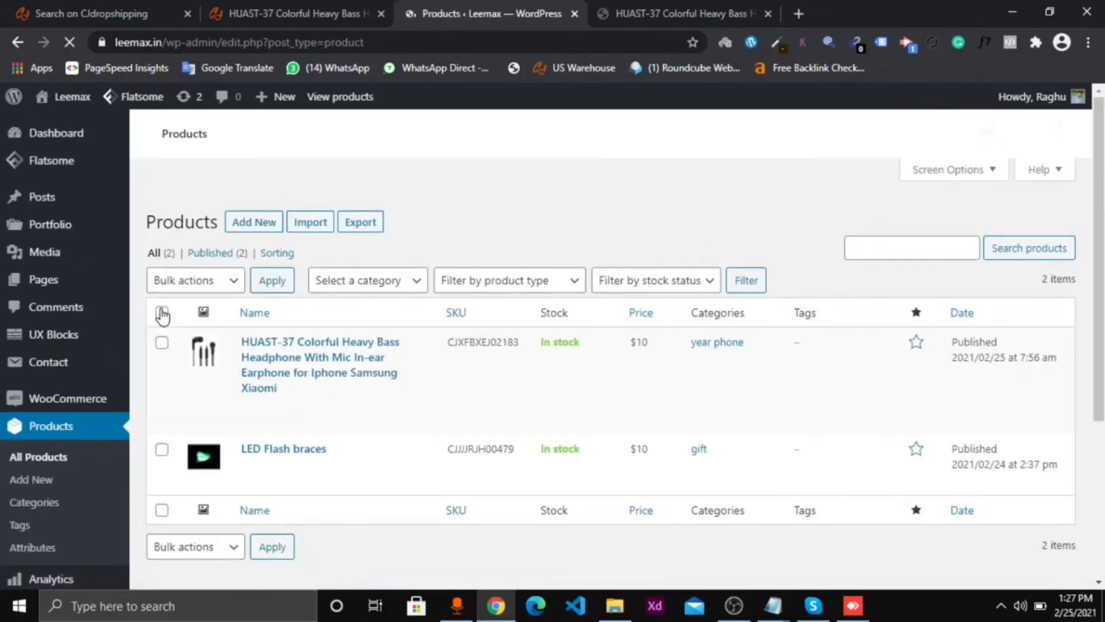
Review the HUAST-37 headphone's quick edit fields and stock options, then close them without saving.
mouse_move(267, 506)
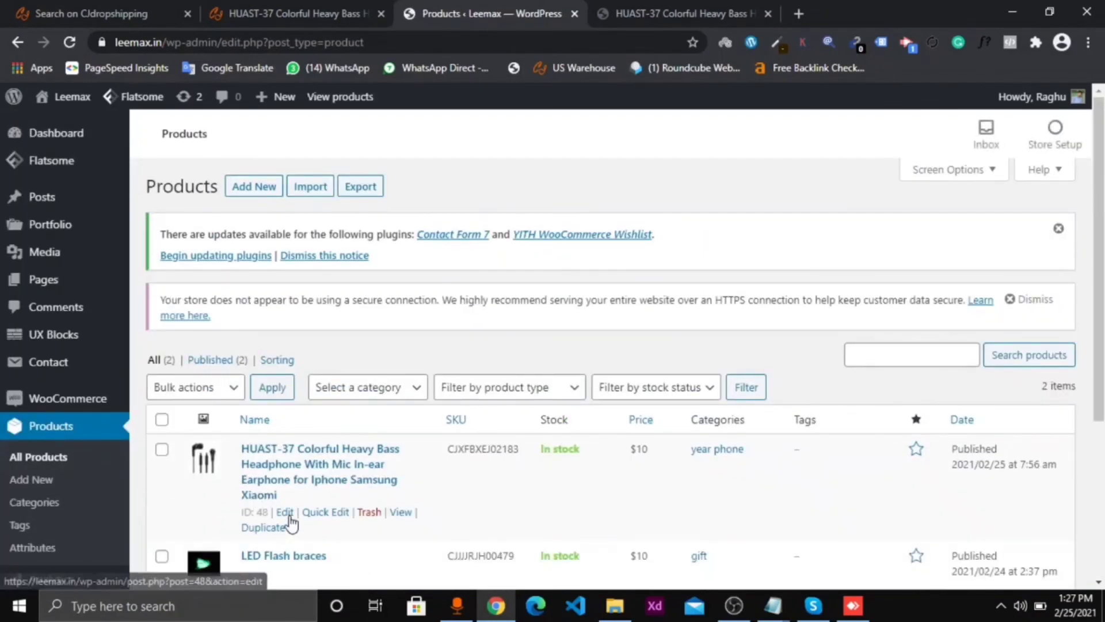
click(314, 511)
scroll(314, 506, down, 5)
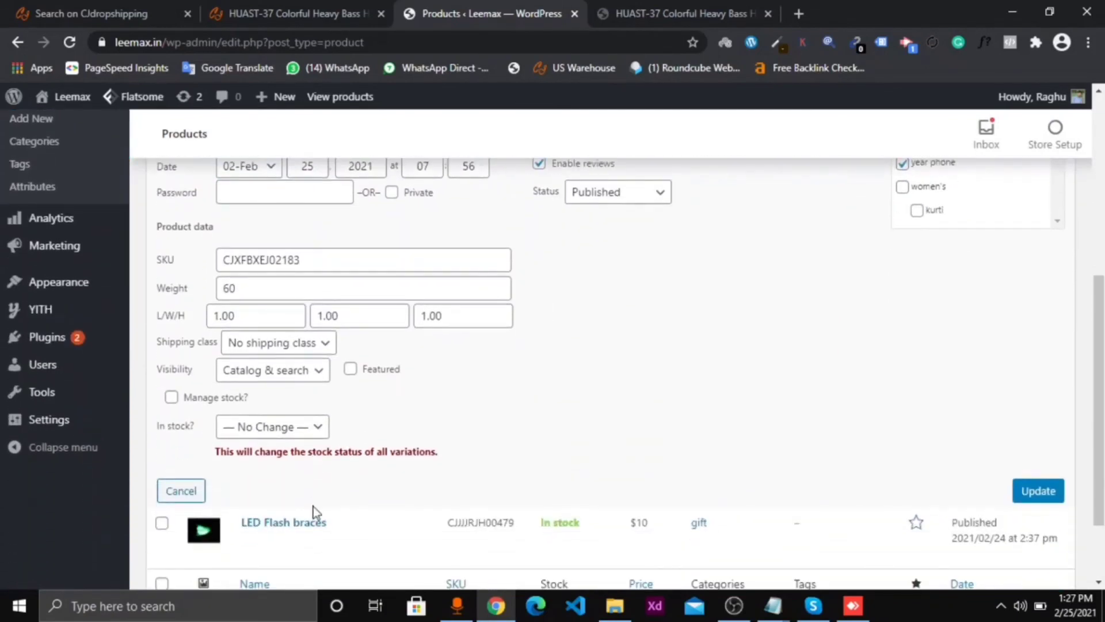
scroll(510, 413, up, 3)
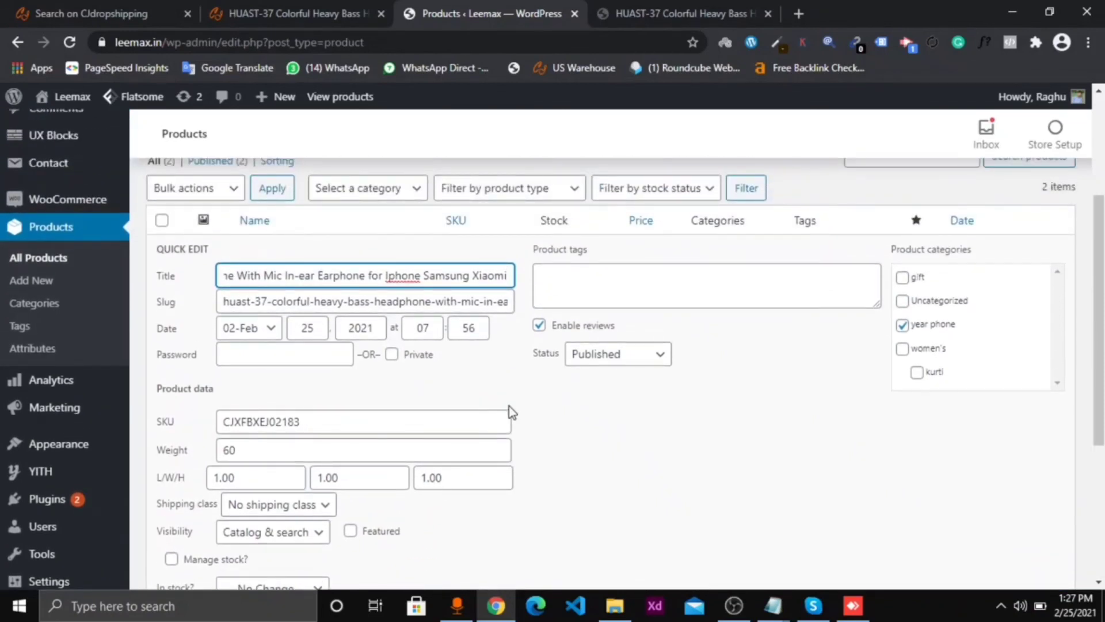
scroll(509, 407, down, 3)
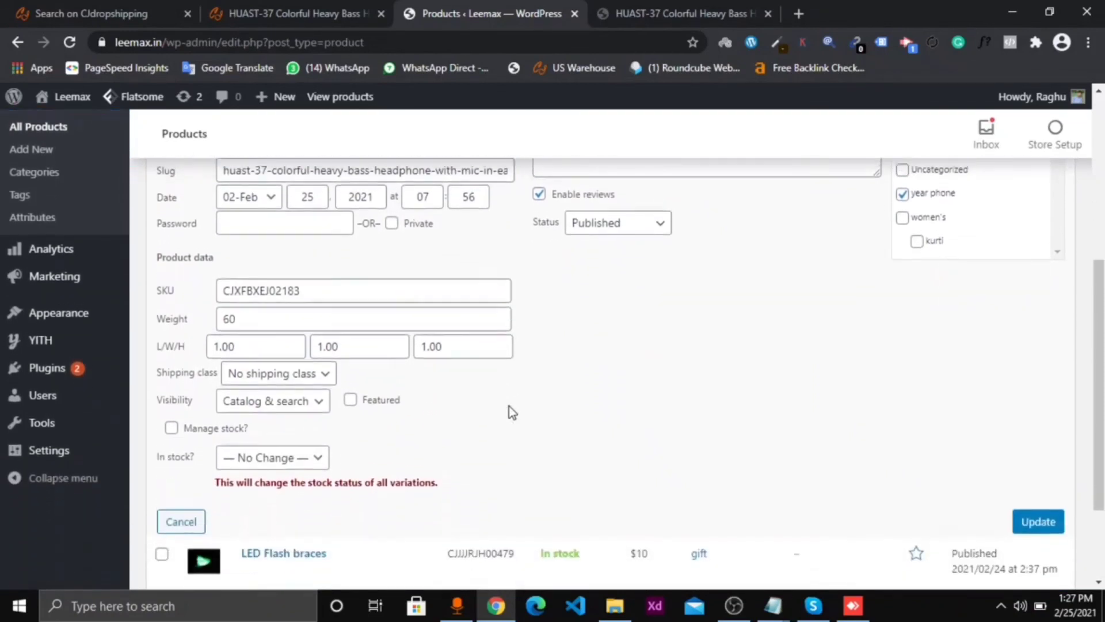
scroll(509, 405, up, 2)
scroll(510, 405, down, 2)
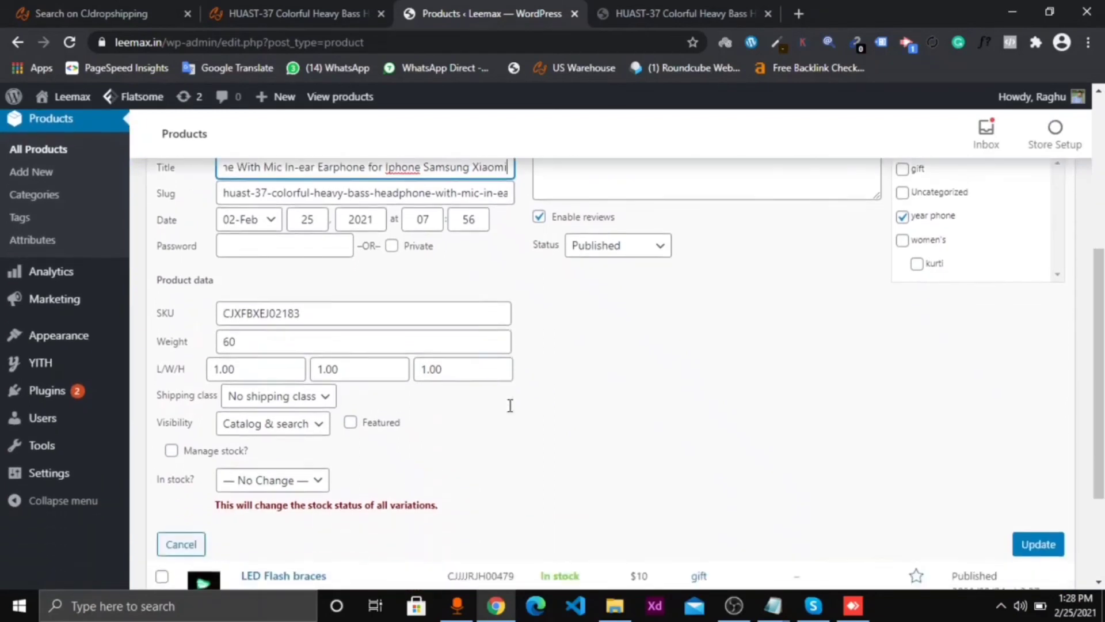
scroll(510, 405, down, 1)
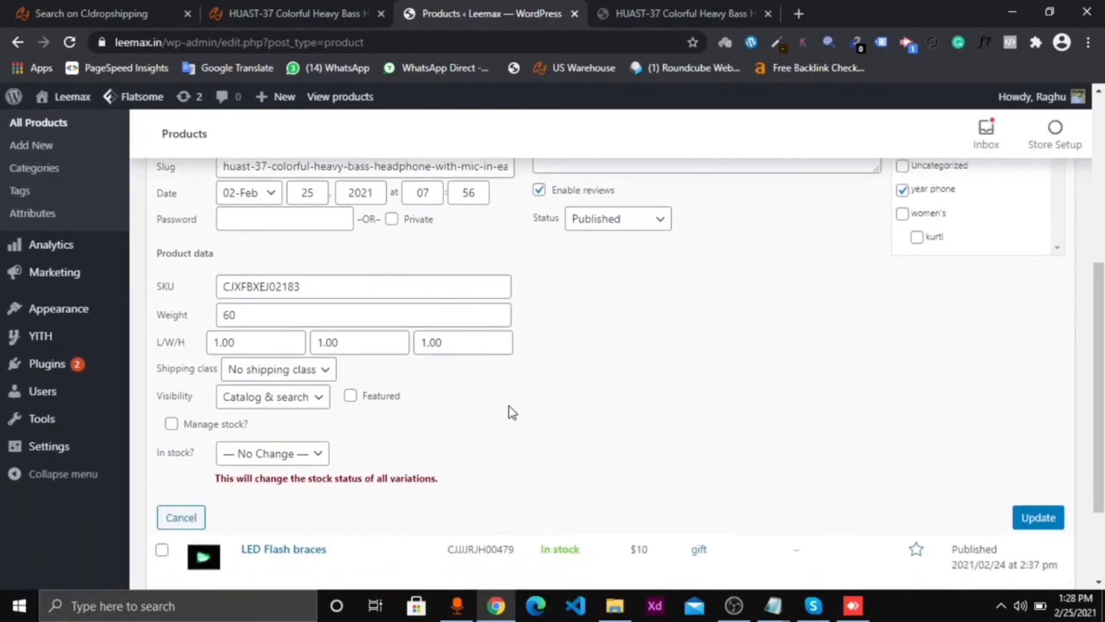
scroll(509, 406, down, 3)
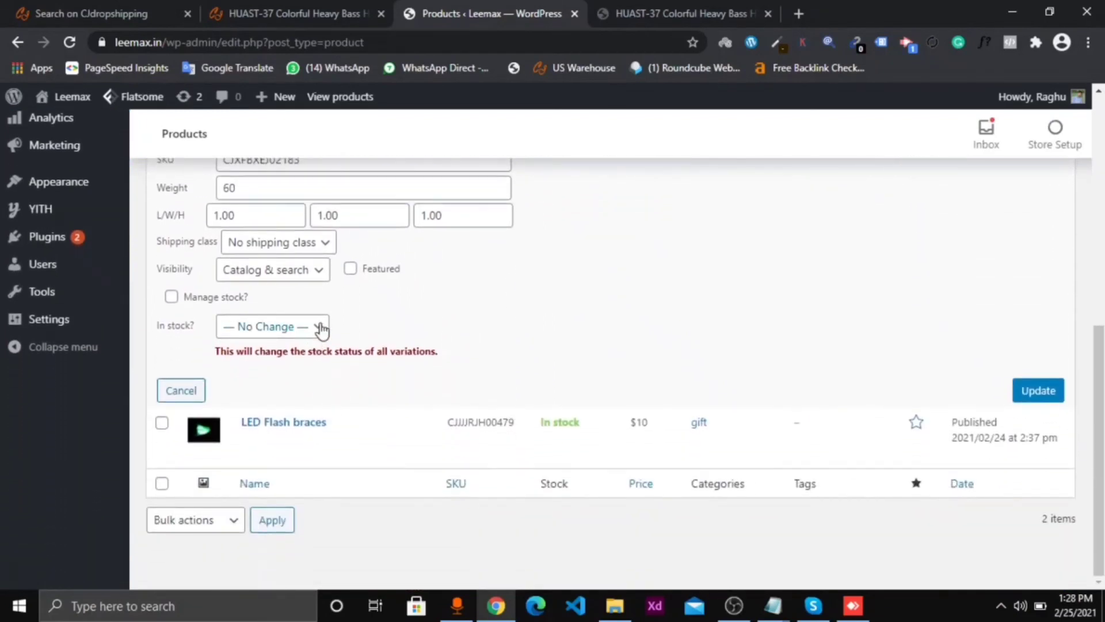
click(320, 327)
click(467, 319)
scroll(468, 319, up, 4)
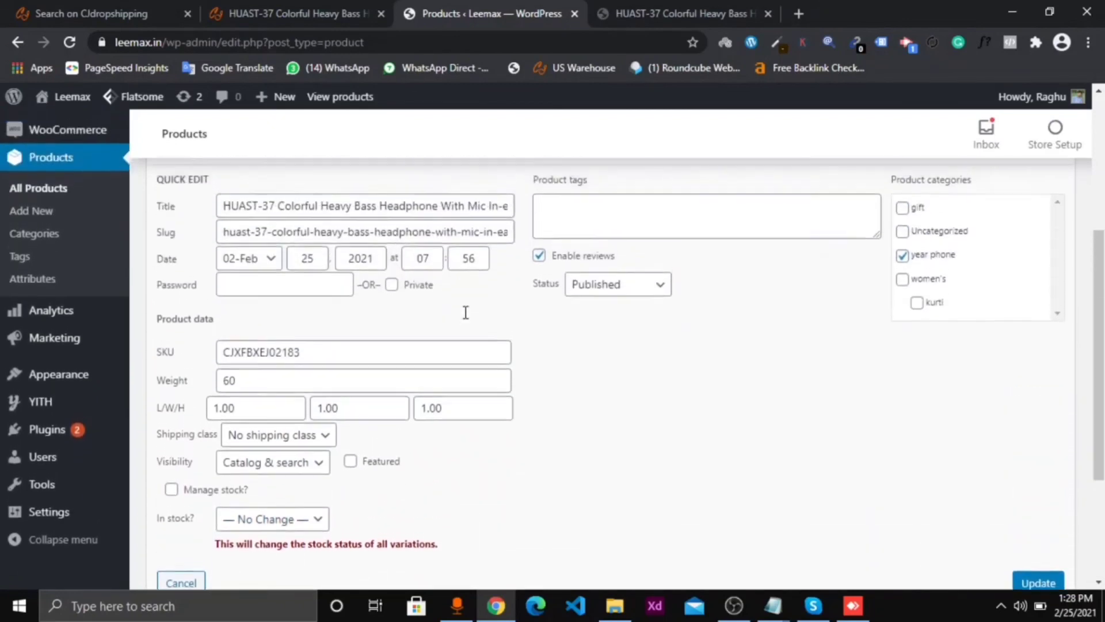
scroll(465, 312, up, 1)
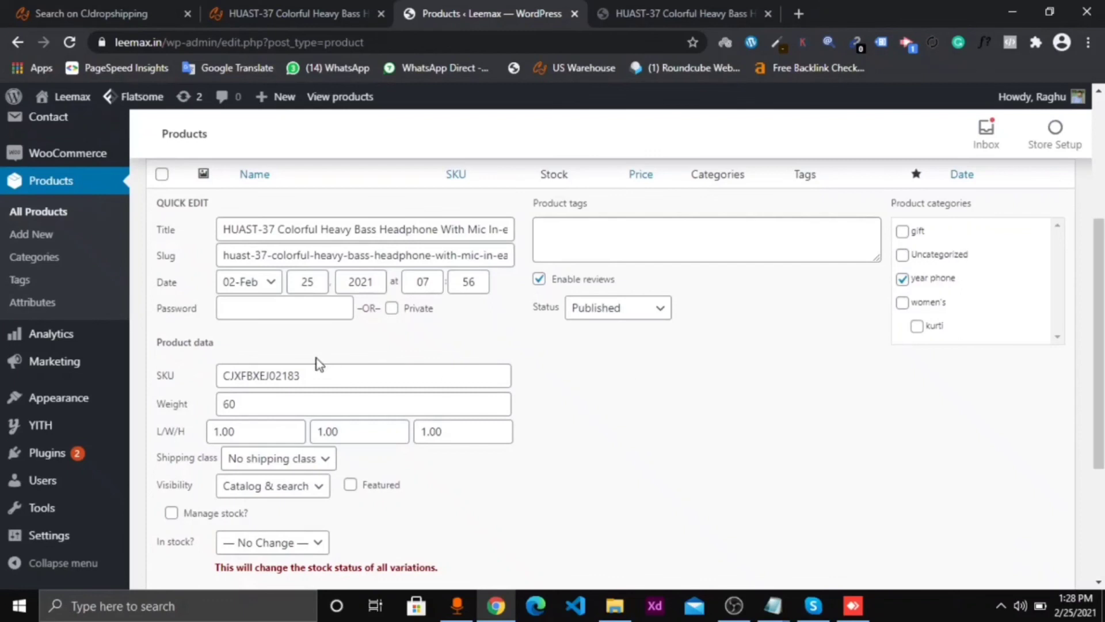
scroll(695, 487, down, 4)
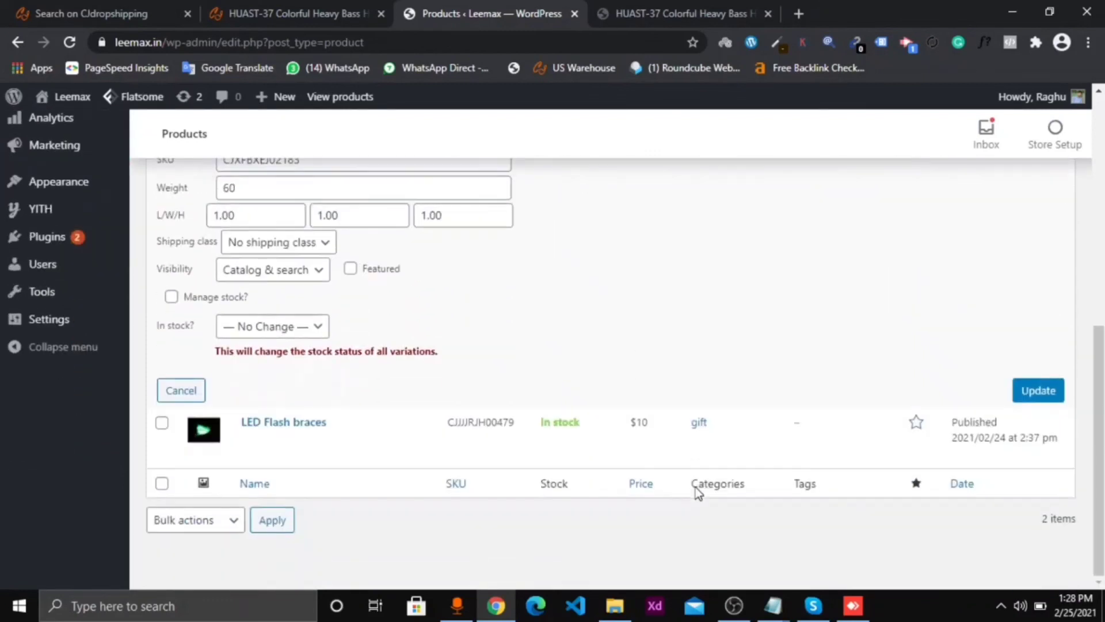
click(182, 390)
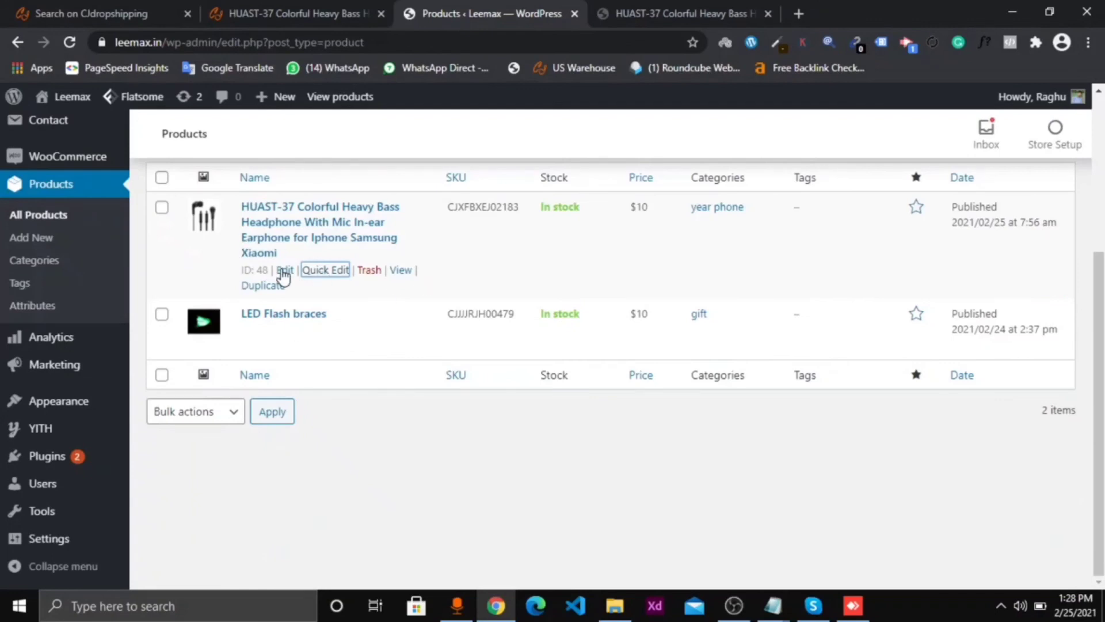
Open the HUAST-37 headphone in the full product editor and expand its White variation.
click(285, 270)
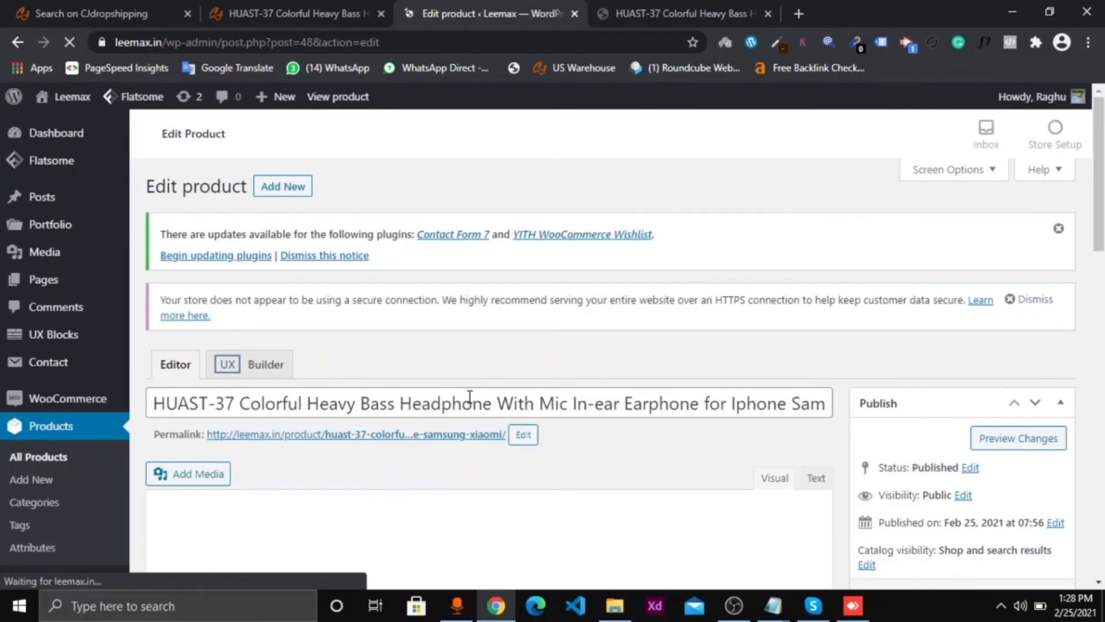
scroll(468, 397, down, 10)
scroll(468, 397, down, 10)
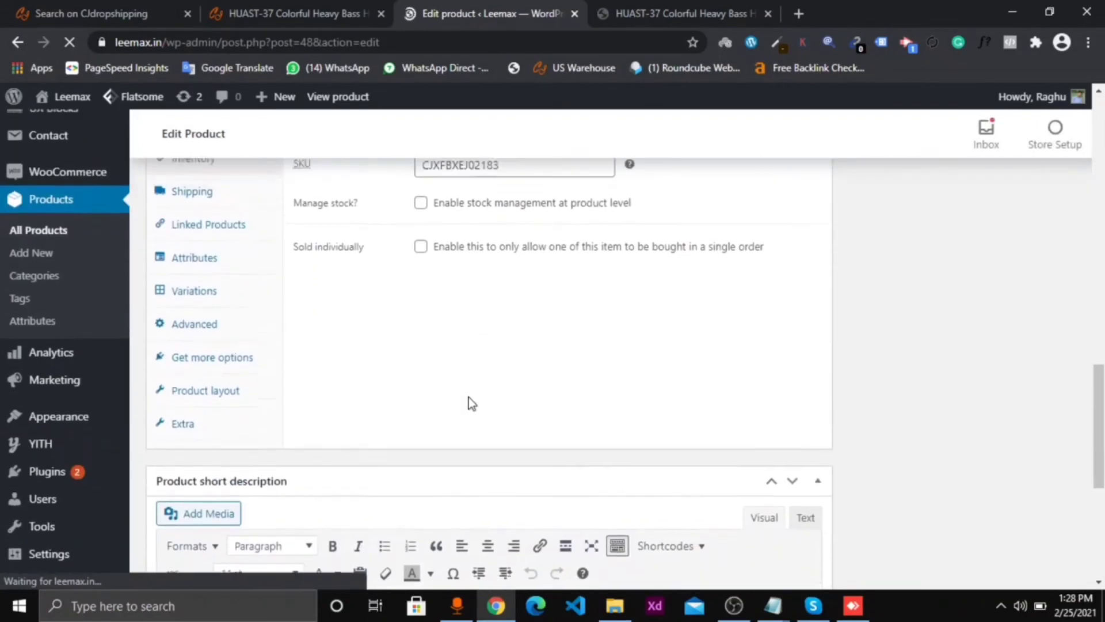
scroll(468, 397, up, 3)
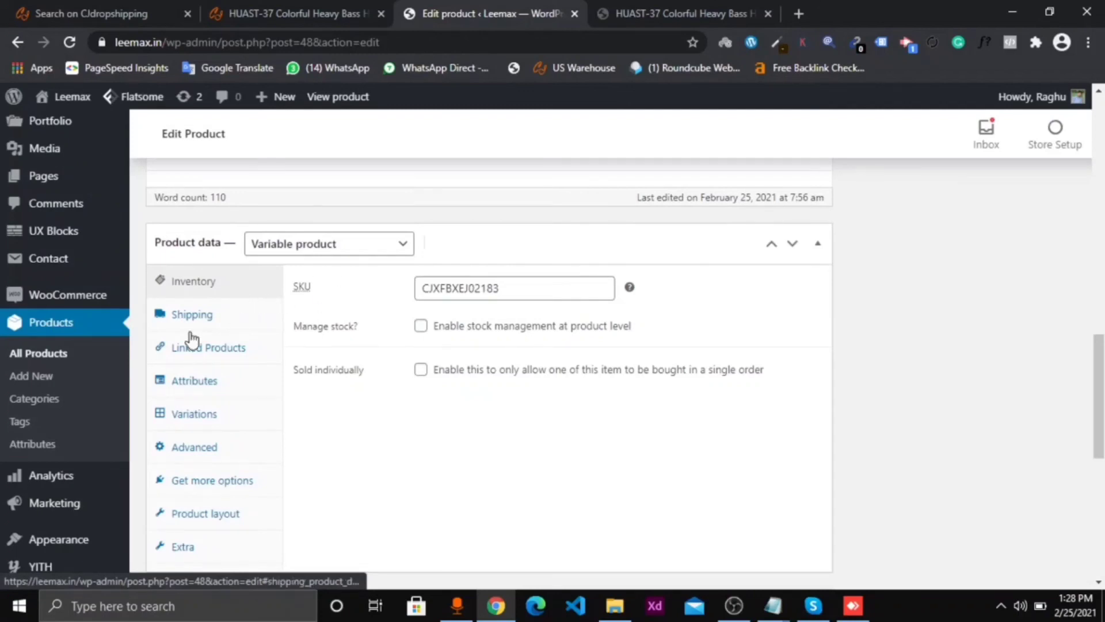
scroll(193, 443, down, 2)
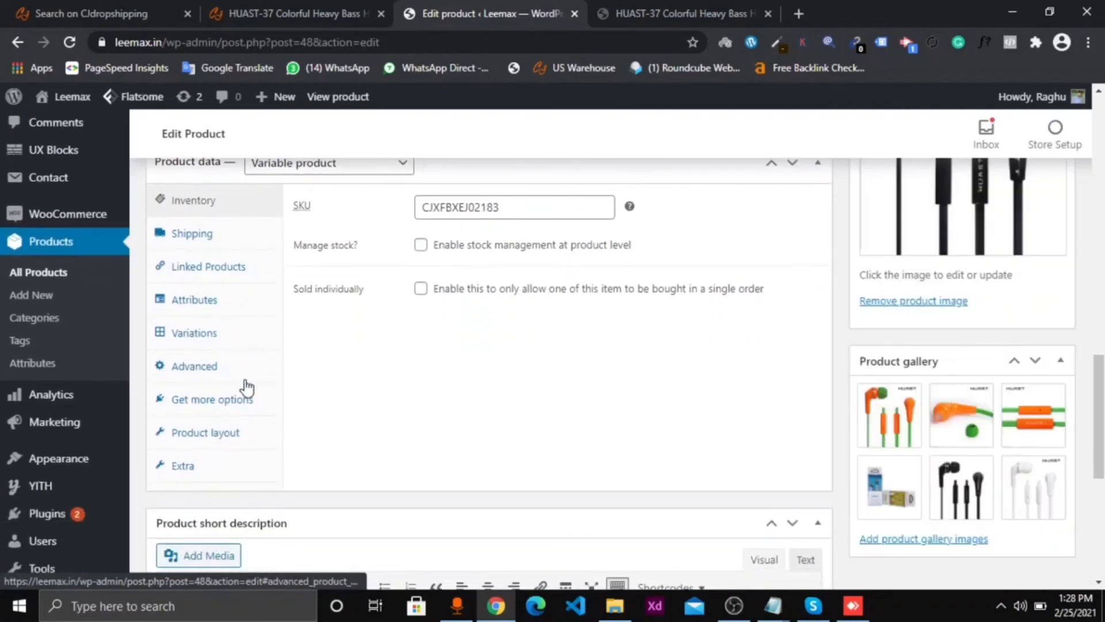
click(203, 333)
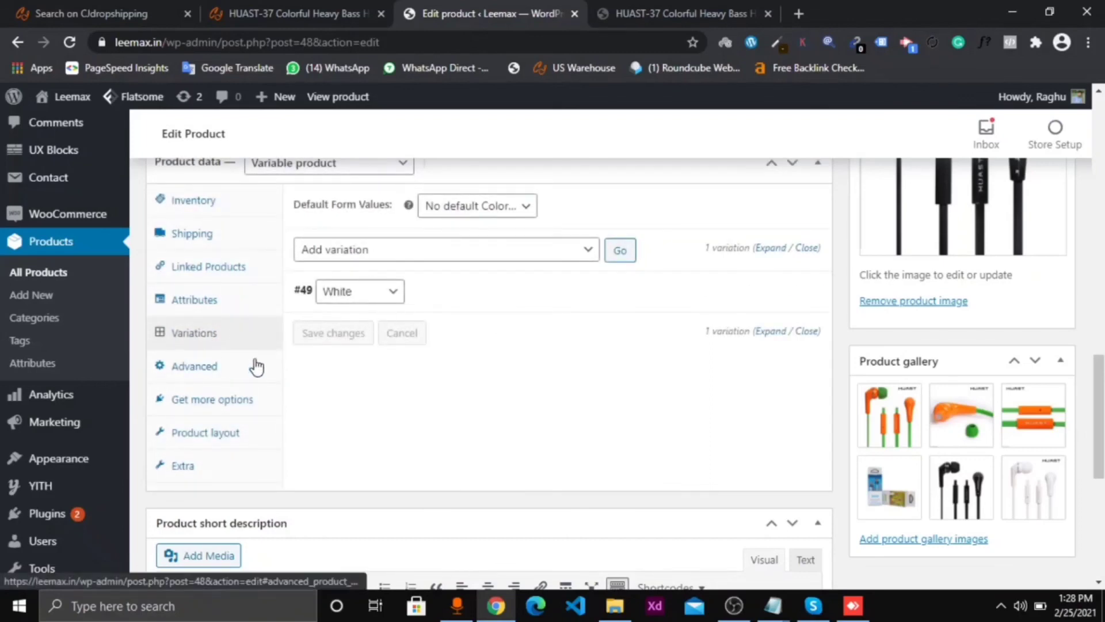
click(367, 303)
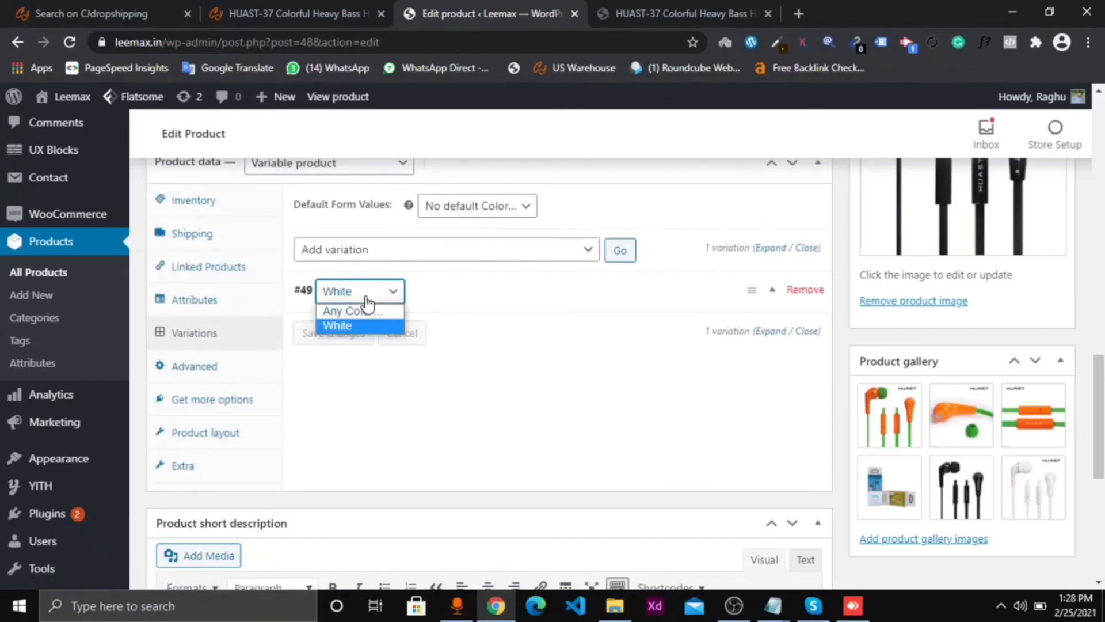
click(465, 296)
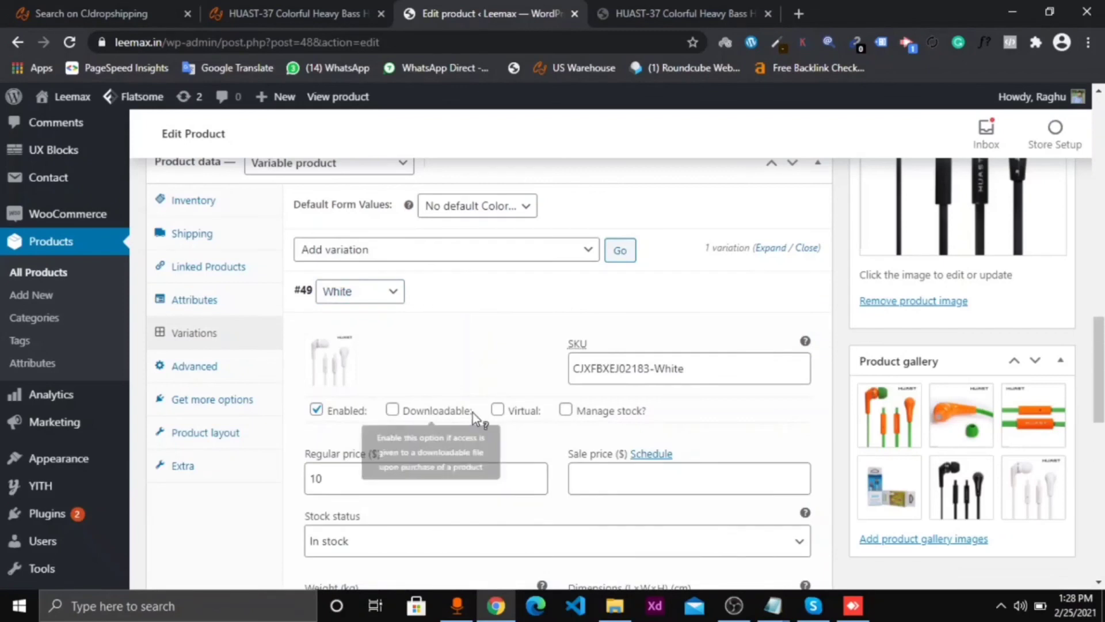
Set the White variation's regular price to 20 and update the product.
scroll(469, 415, down, 2)
click(373, 376)
key(BackSpace)
text(2)
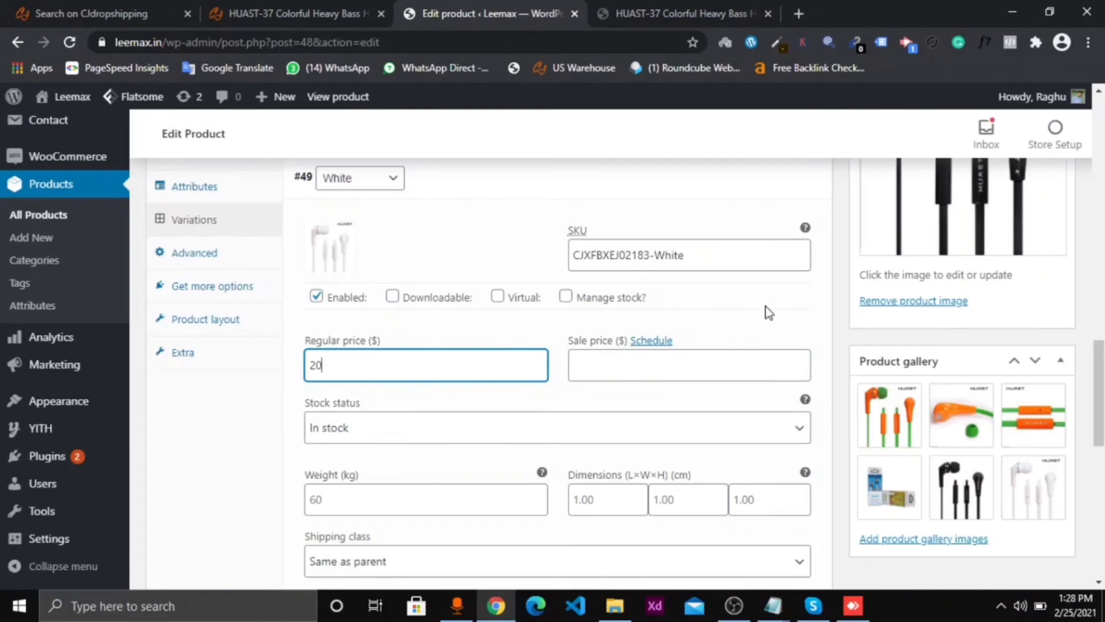
scroll(678, 202, up, 8)
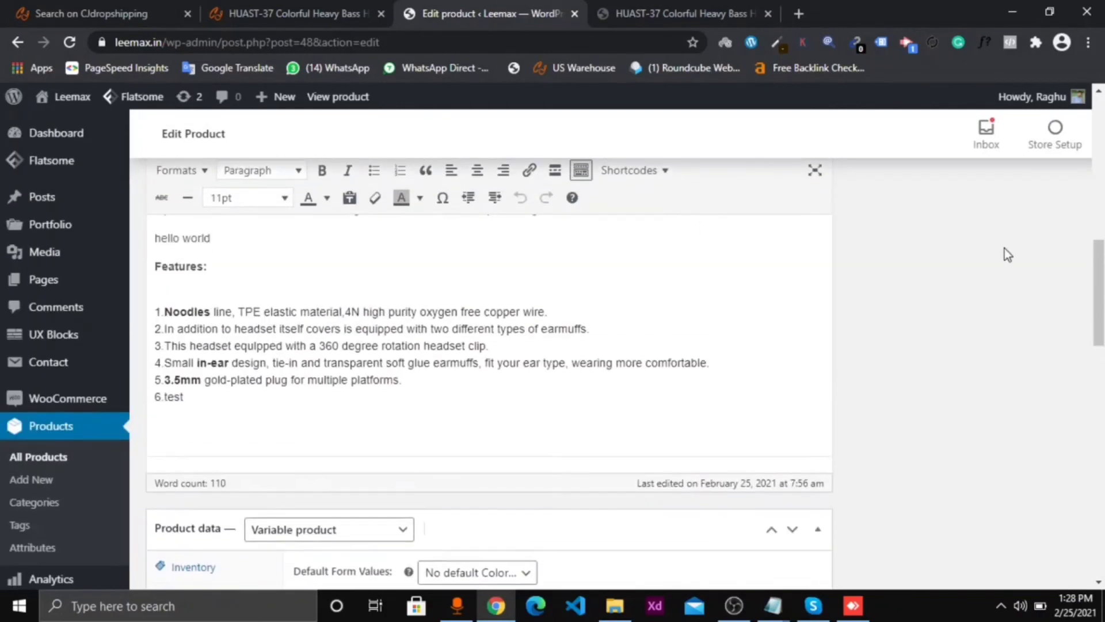
scroll(1007, 254, up, 2)
click(1049, 423)
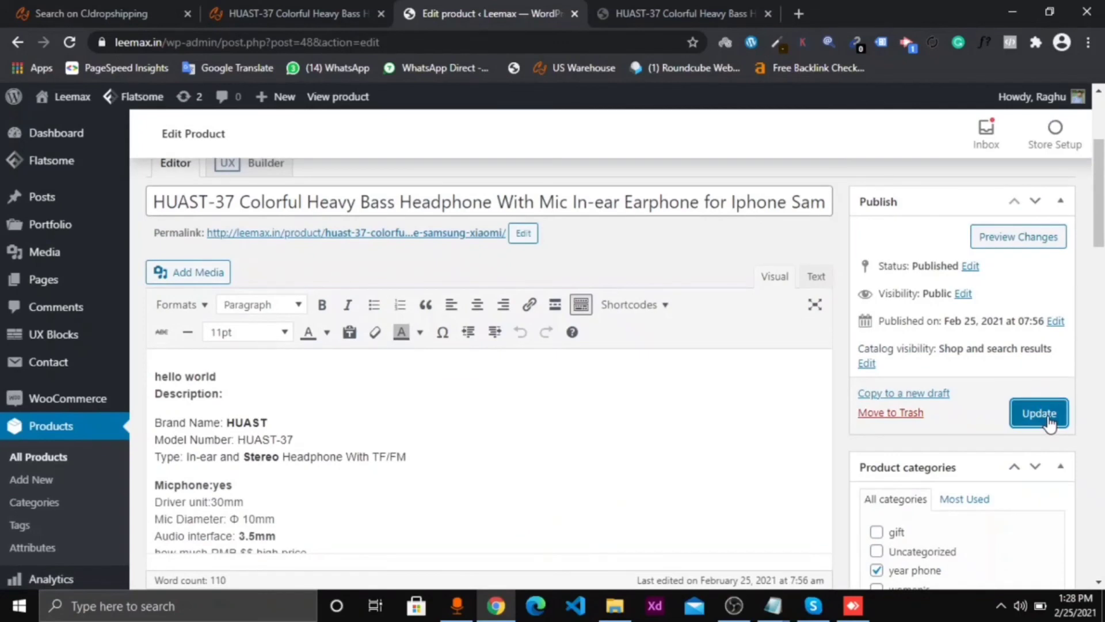